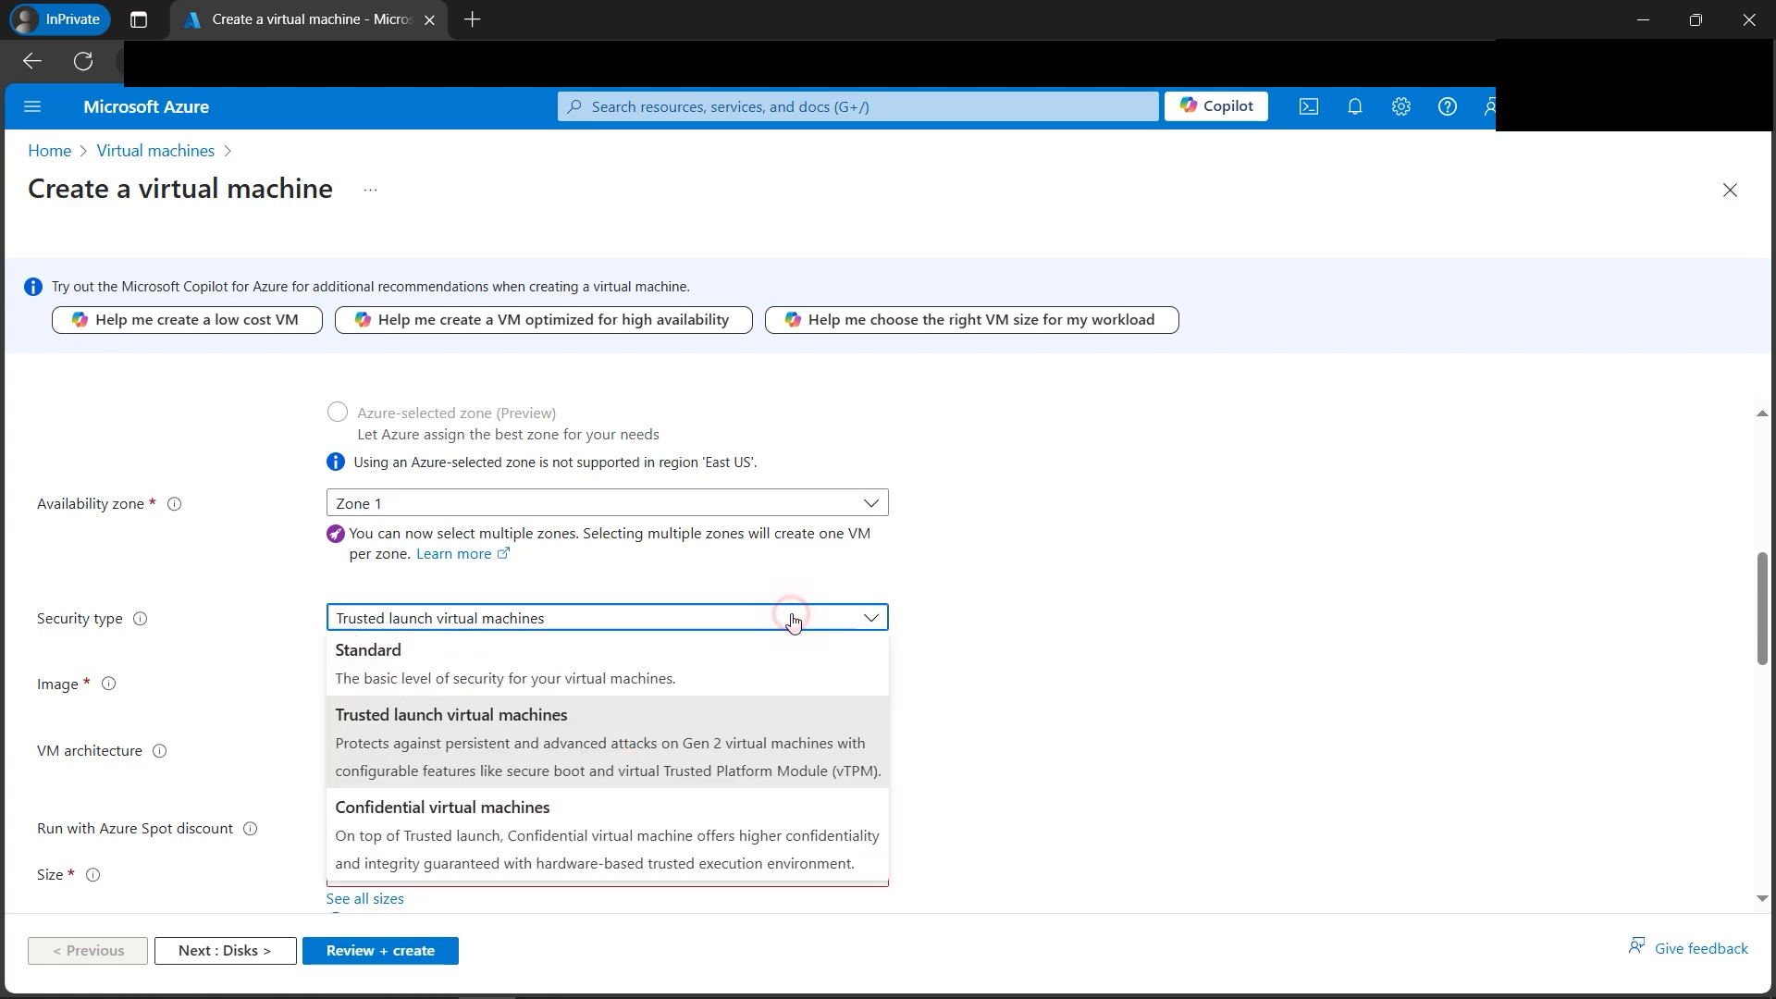
Set the security type to Standard and the image to Windows Server 2016 Datacenter.
left_click(578, 647)
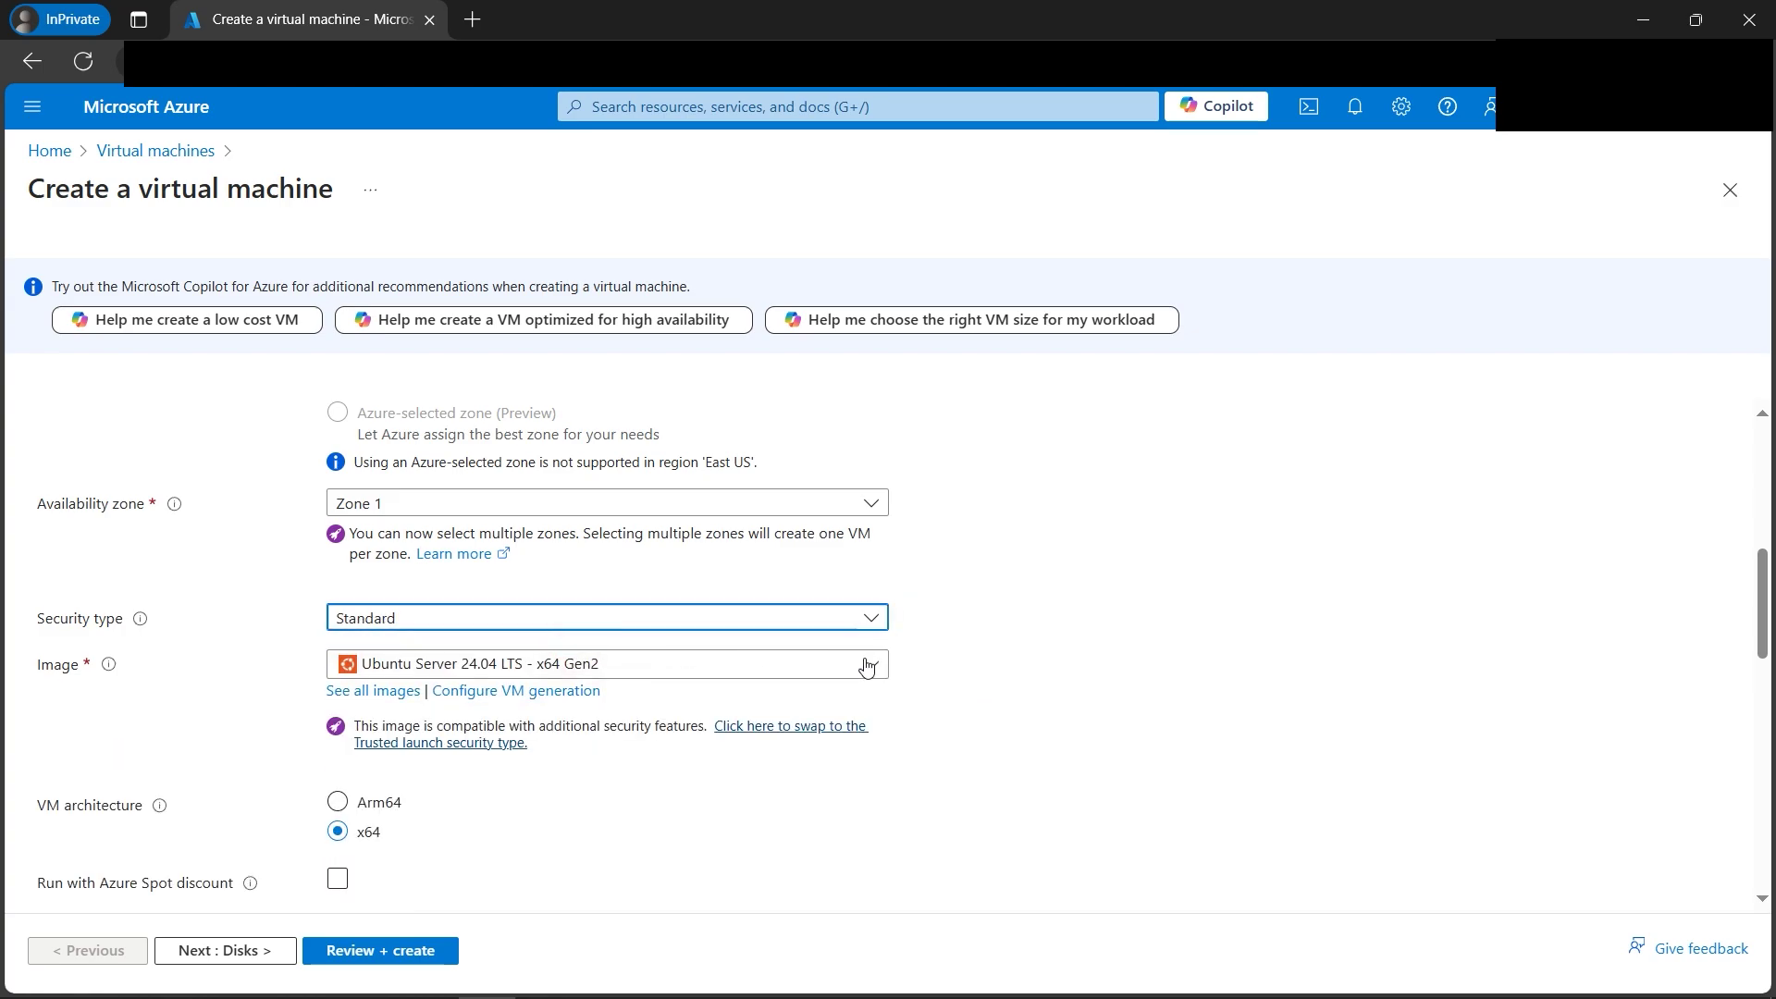
left_click(866, 665)
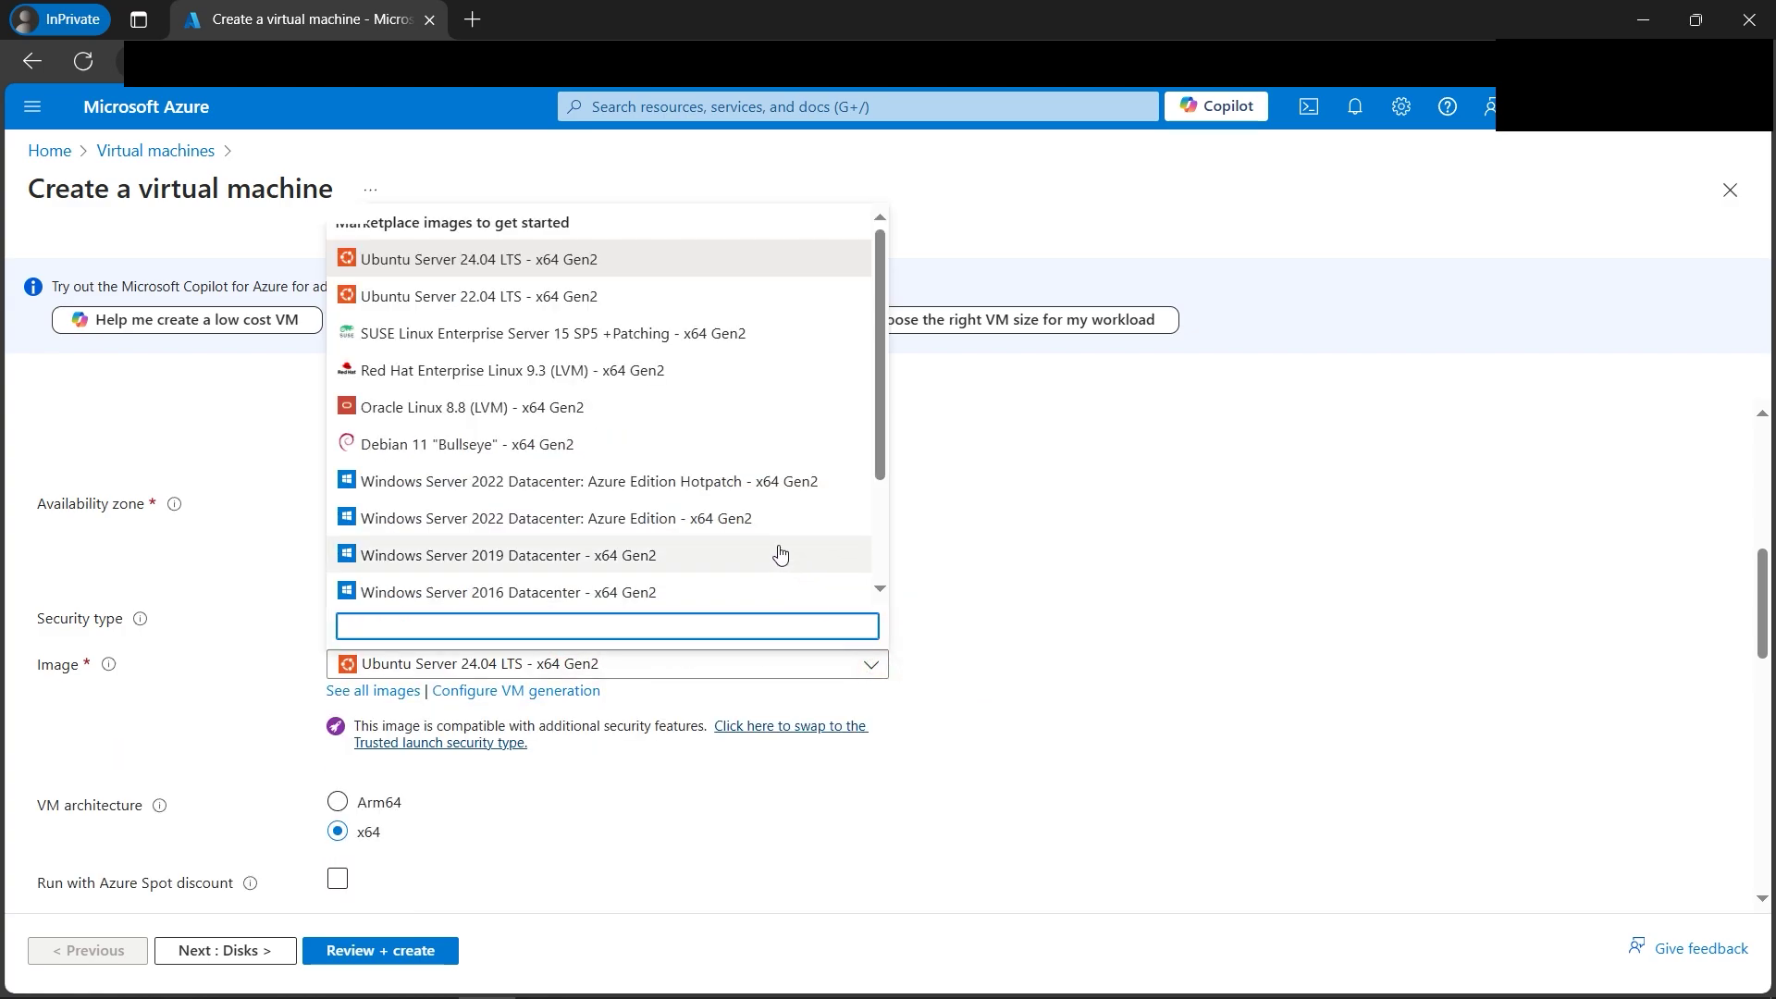
left_click(578, 592)
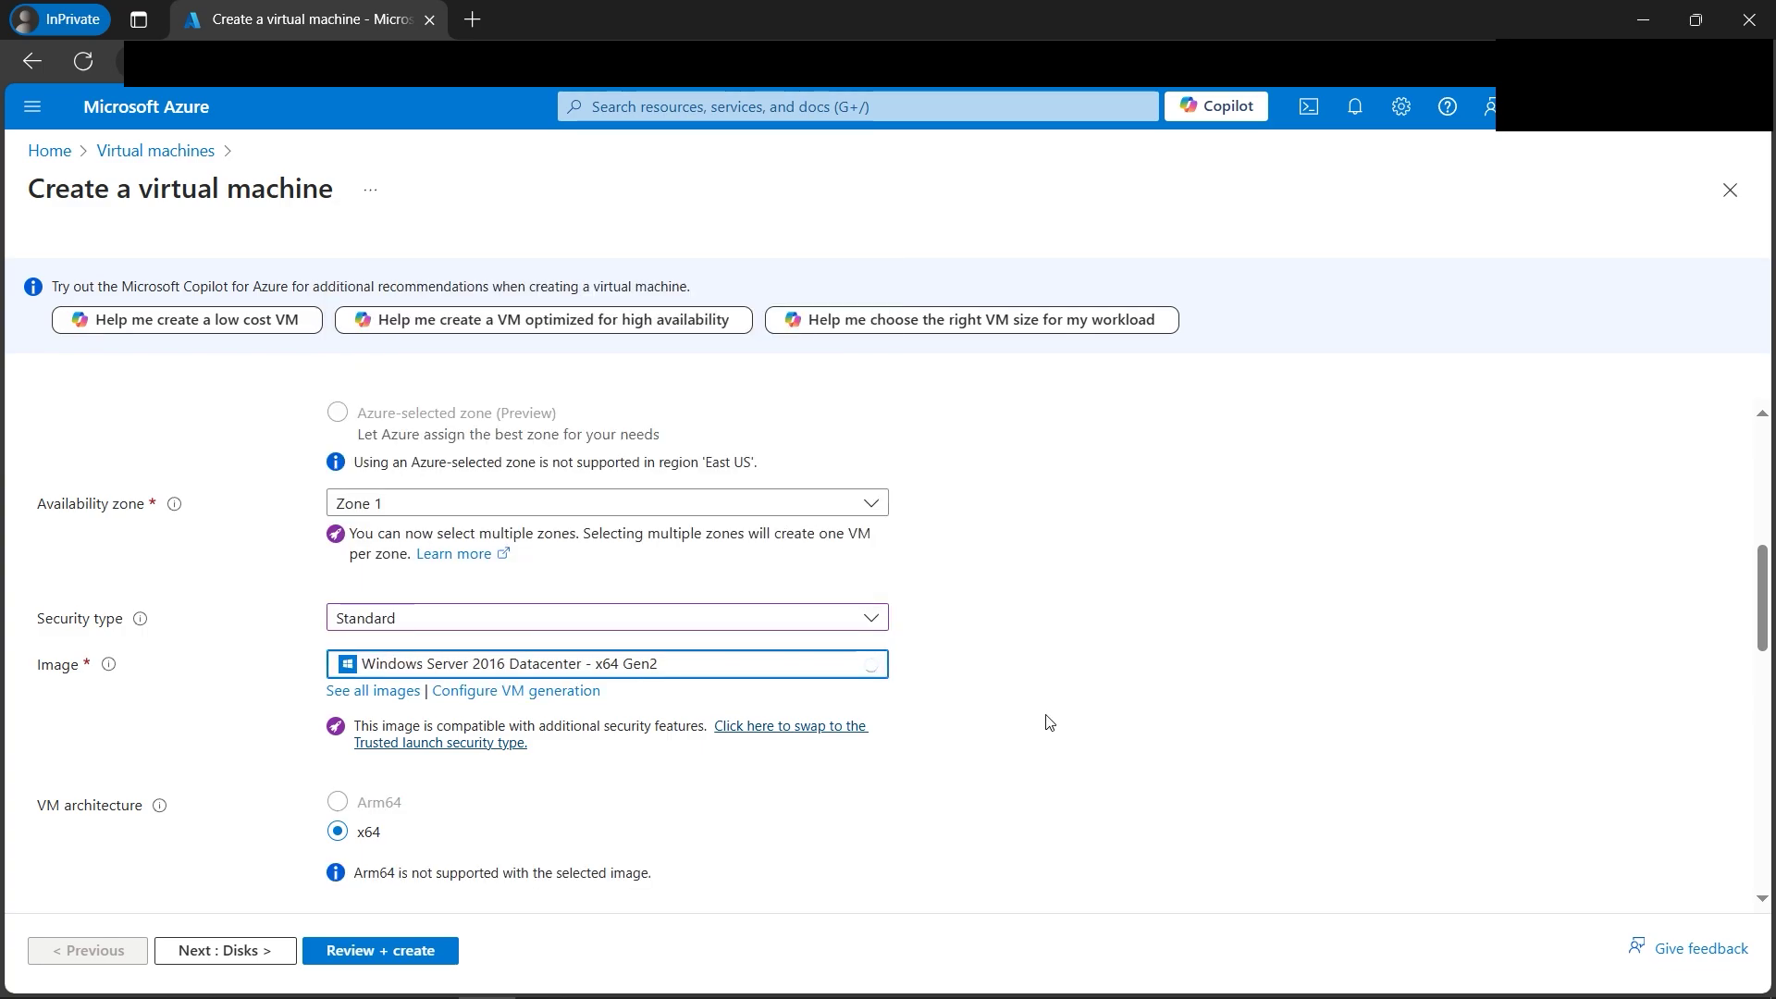
Choose the Standard_B2s size (2 vcpus, 4 GiB memory) from the full size list.
scroll(1047, 721, "down", 2)
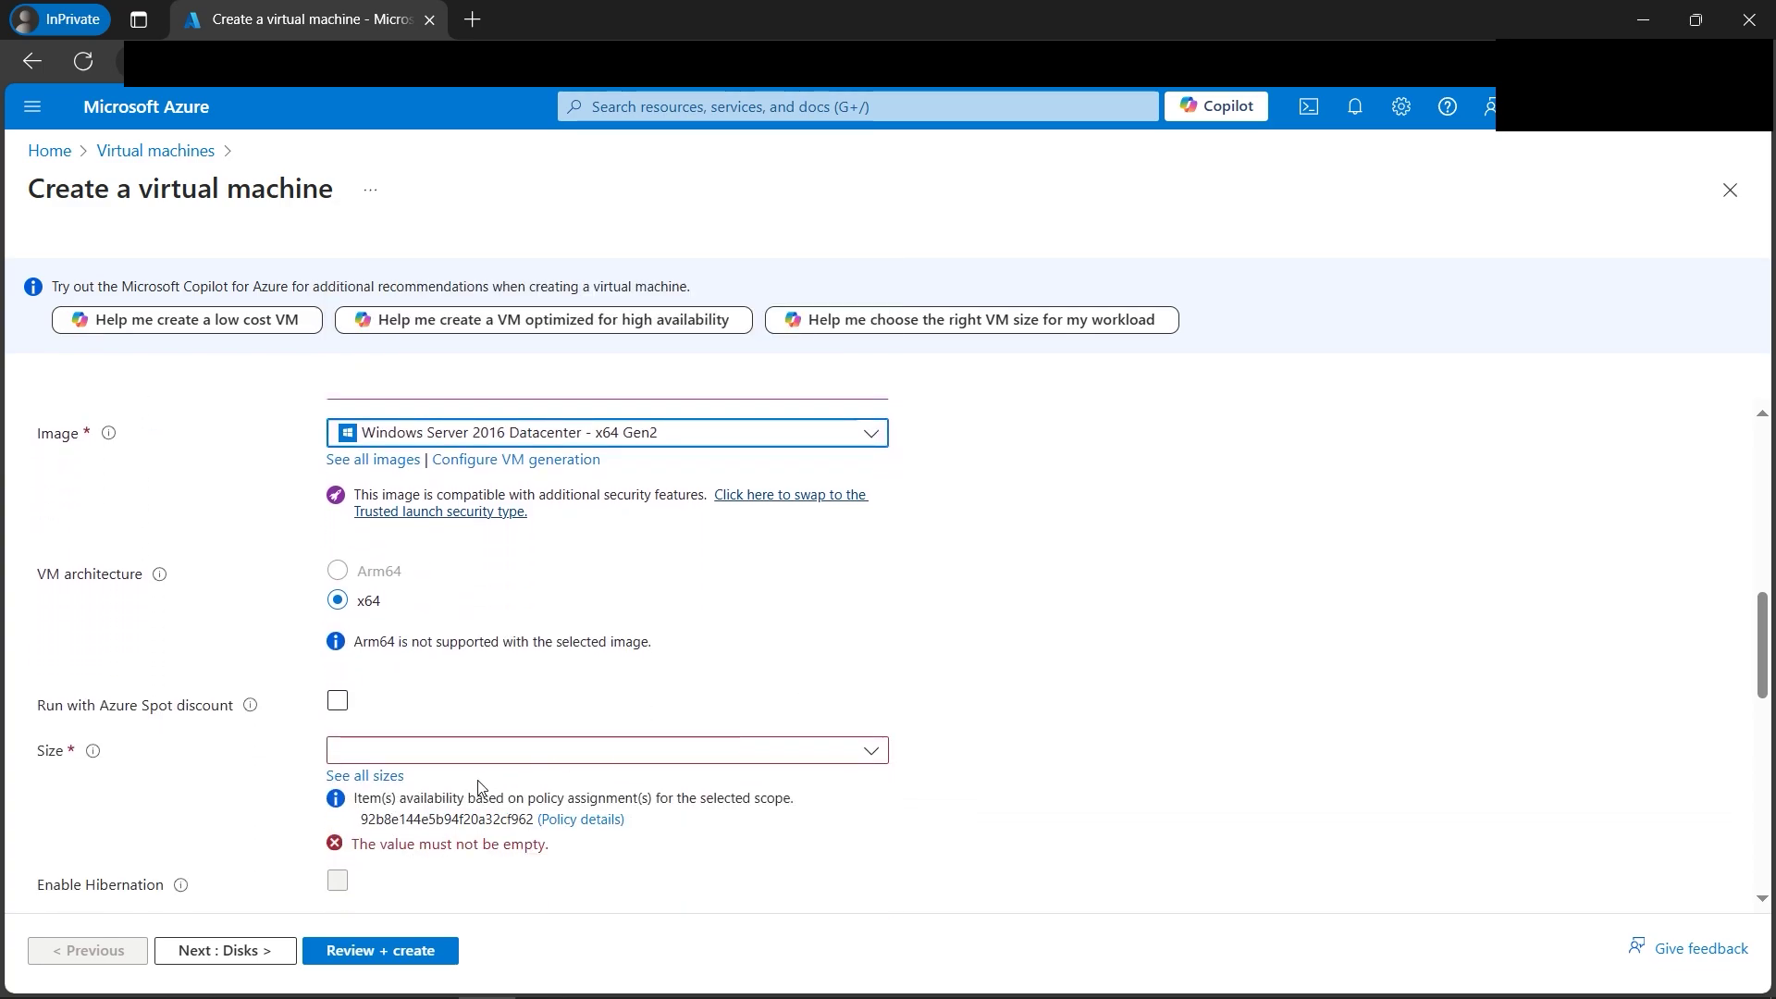
left_click(381, 776)
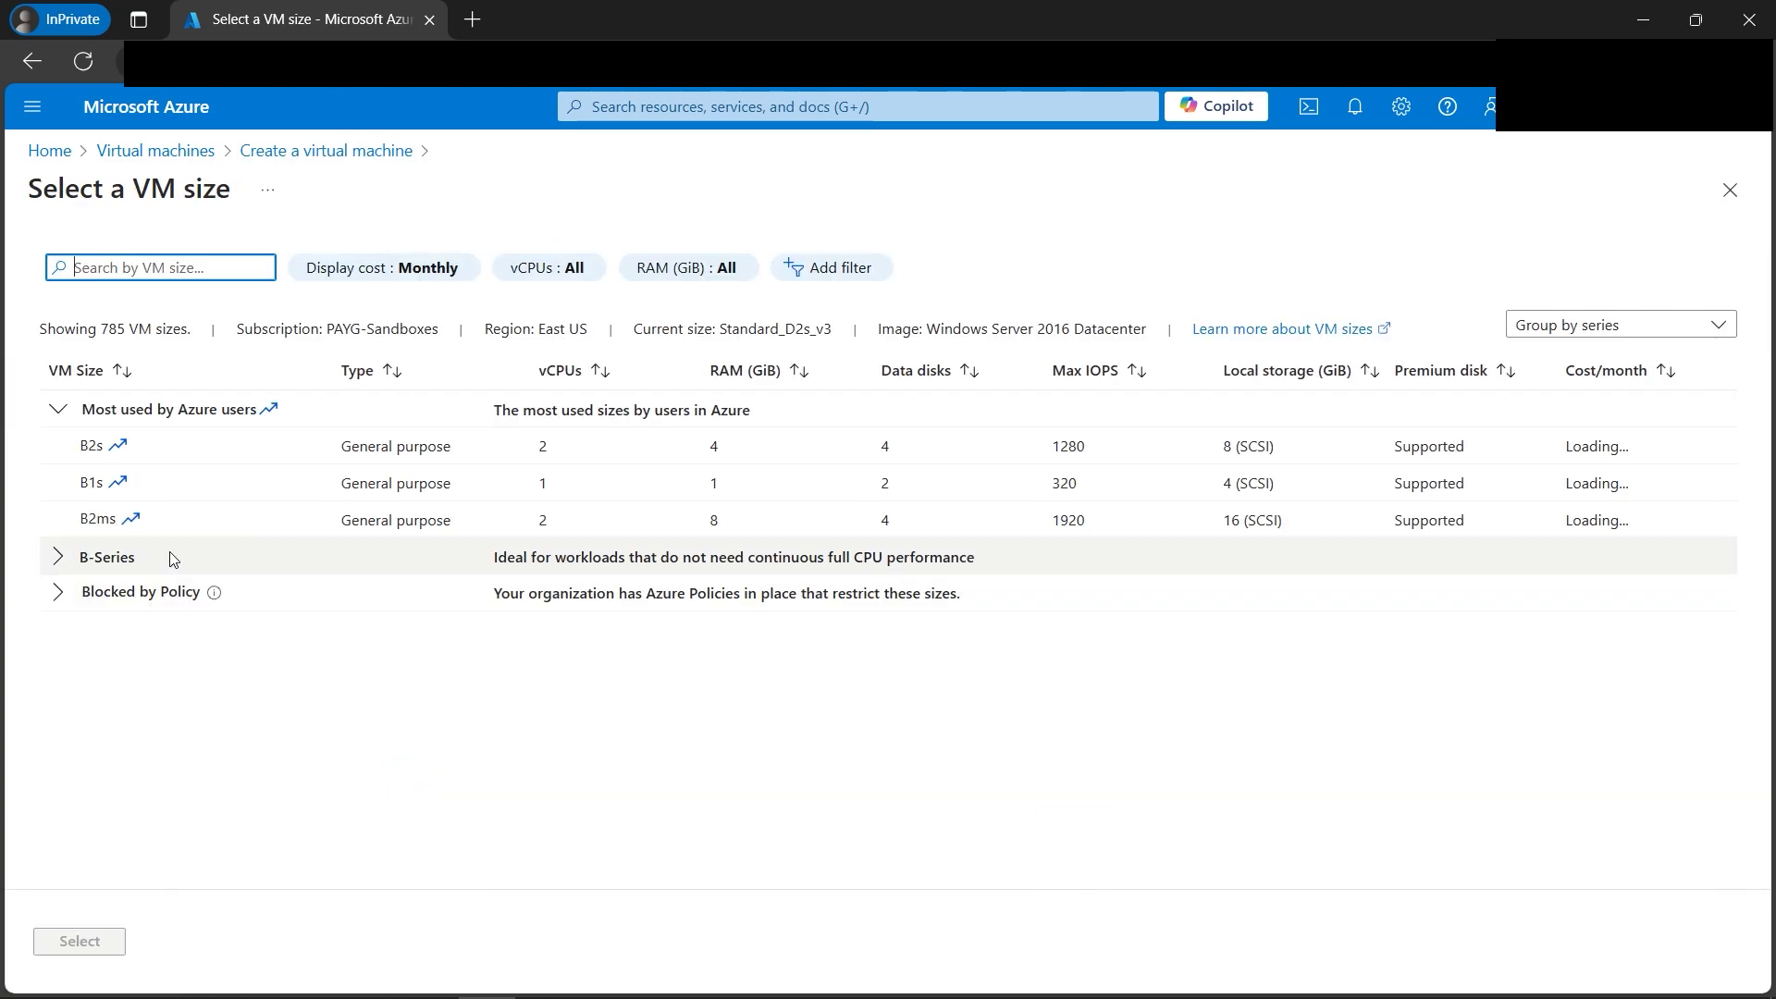
left_click(92, 447)
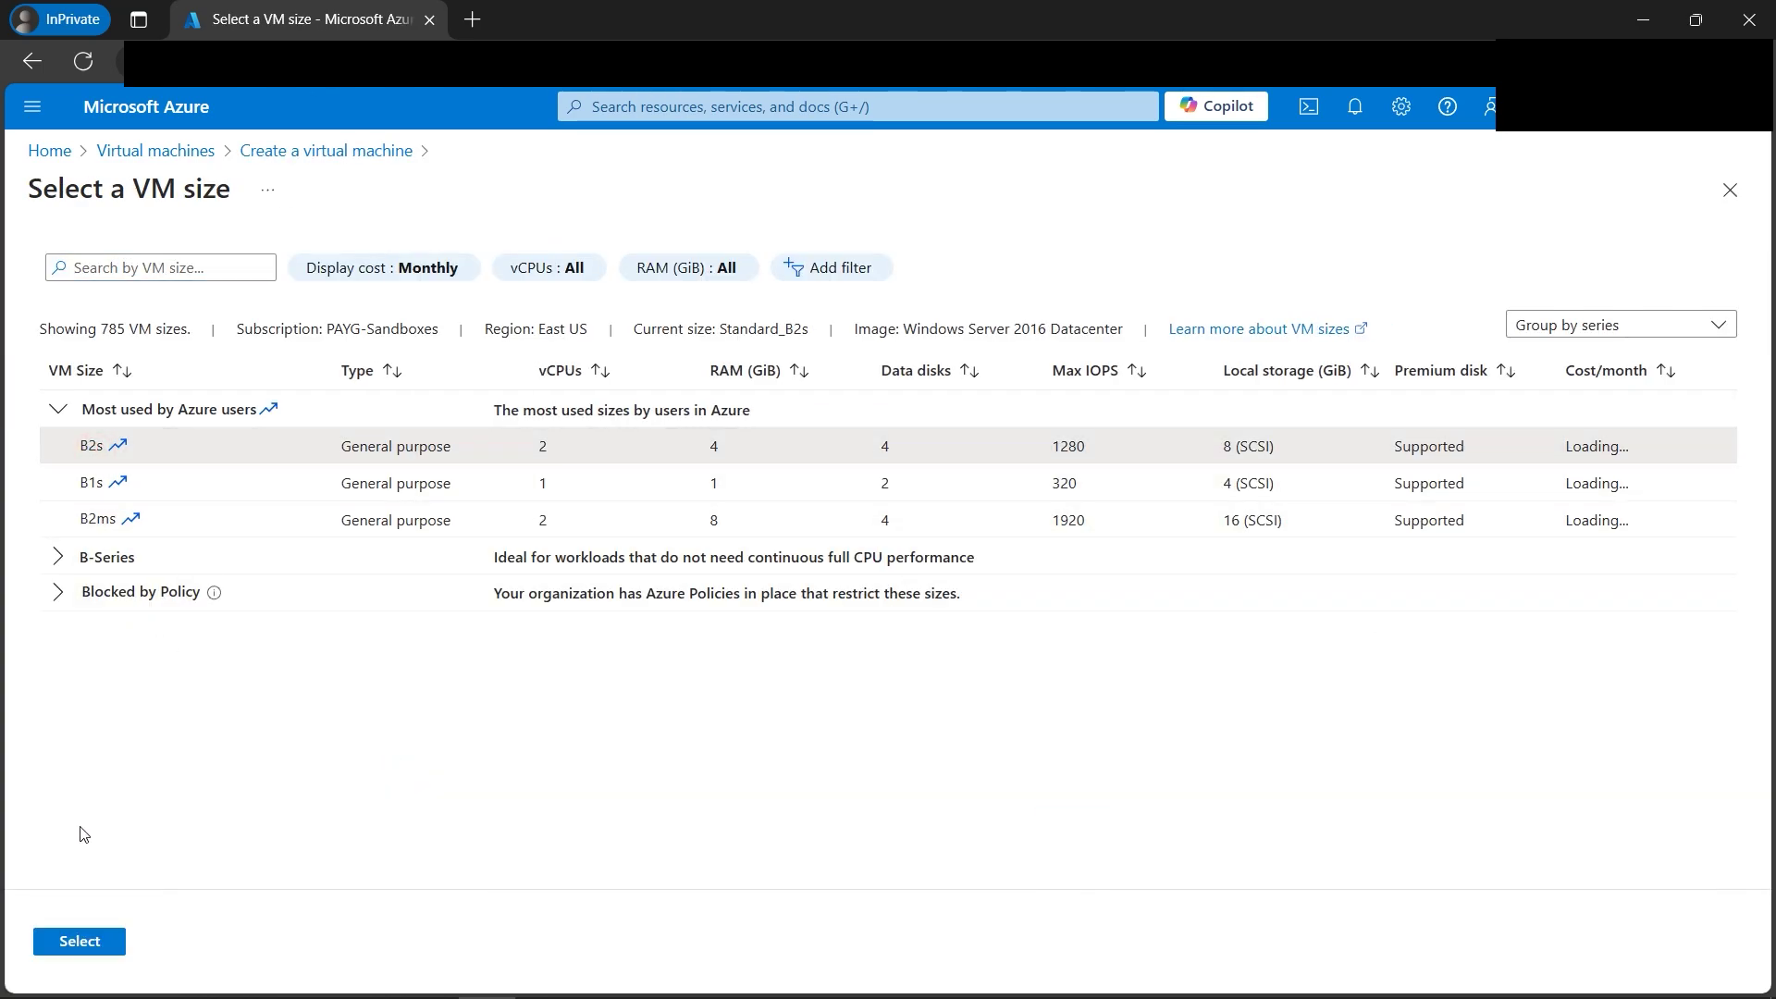
left_click(80, 940)
scroll(925, 744, "down", 4)
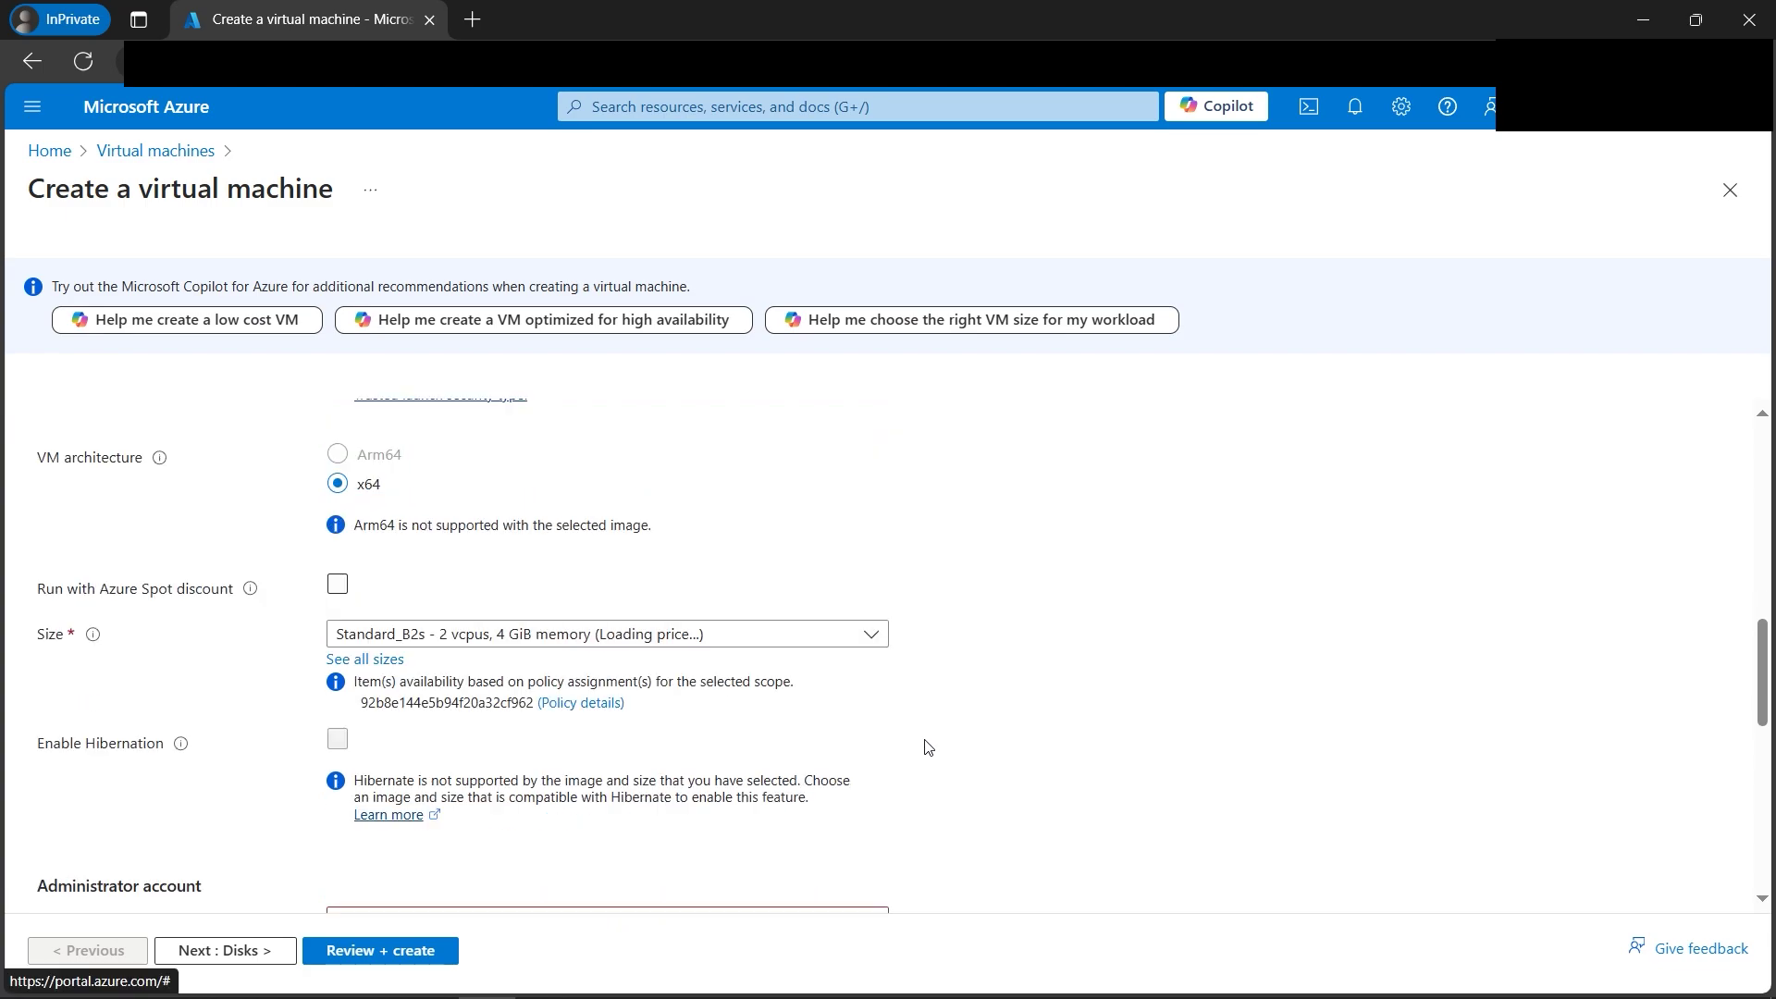
scroll(575, 679, "down", 1)
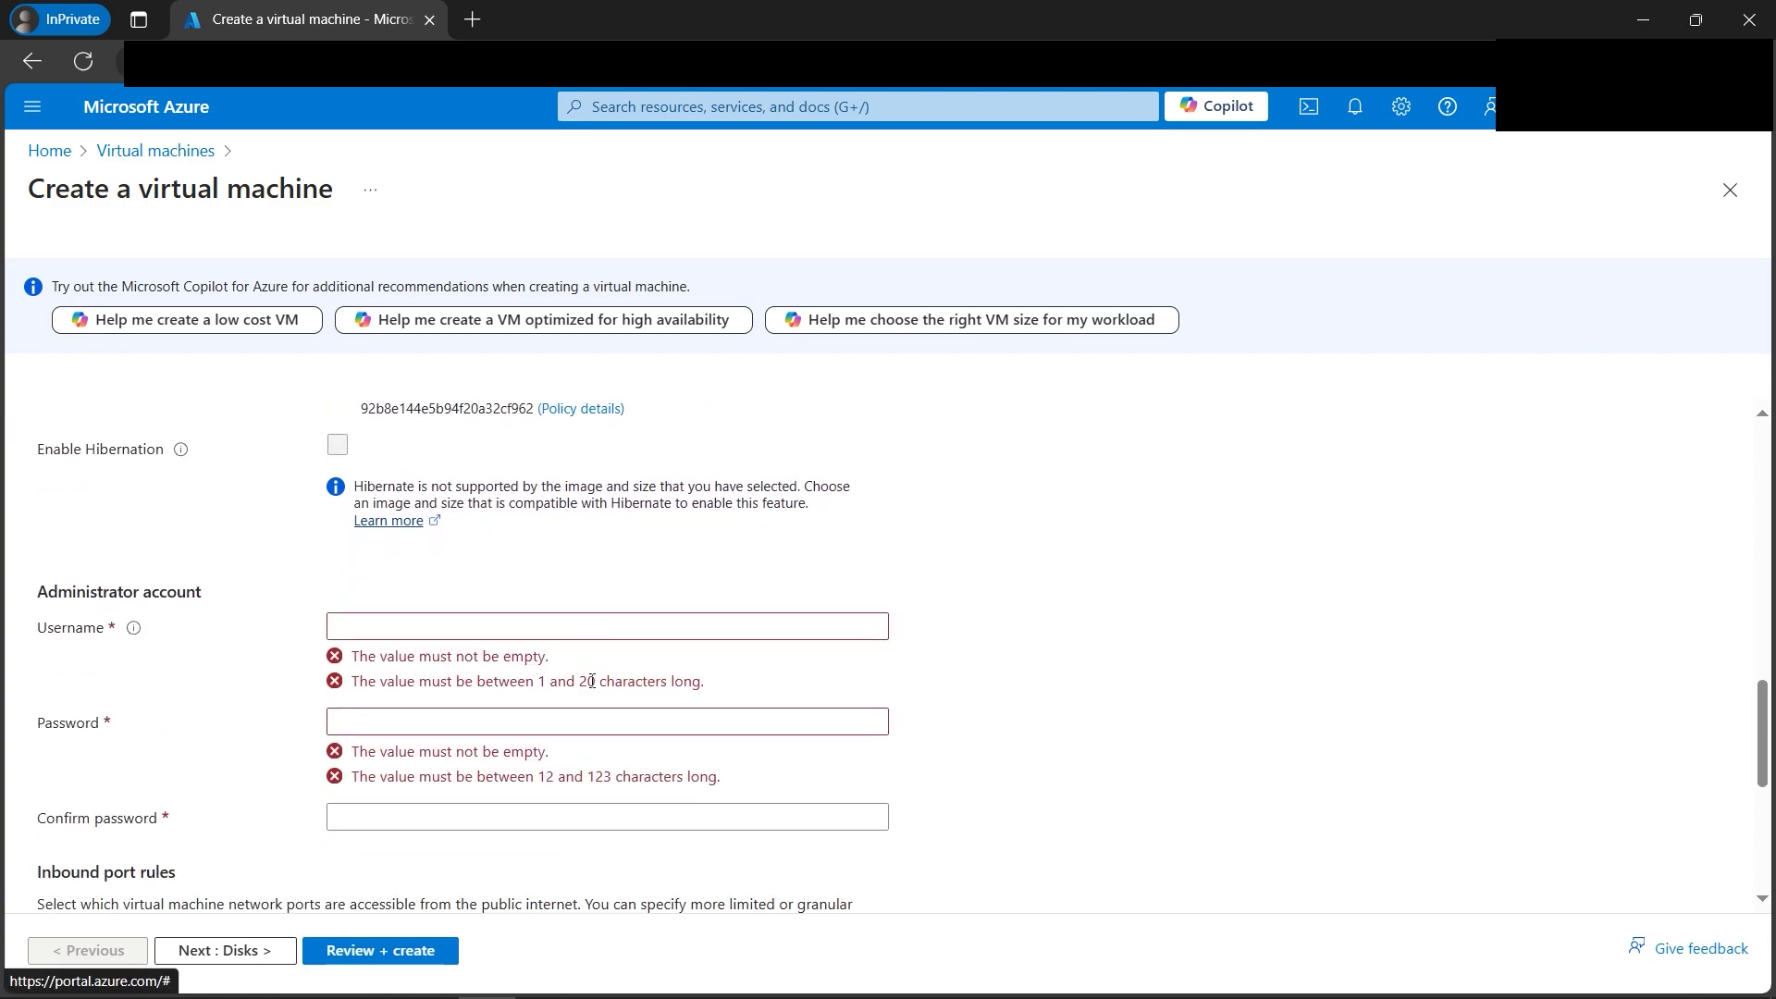
Enter the administrator username, the password and a matching password confirmation.
left_click(392, 573)
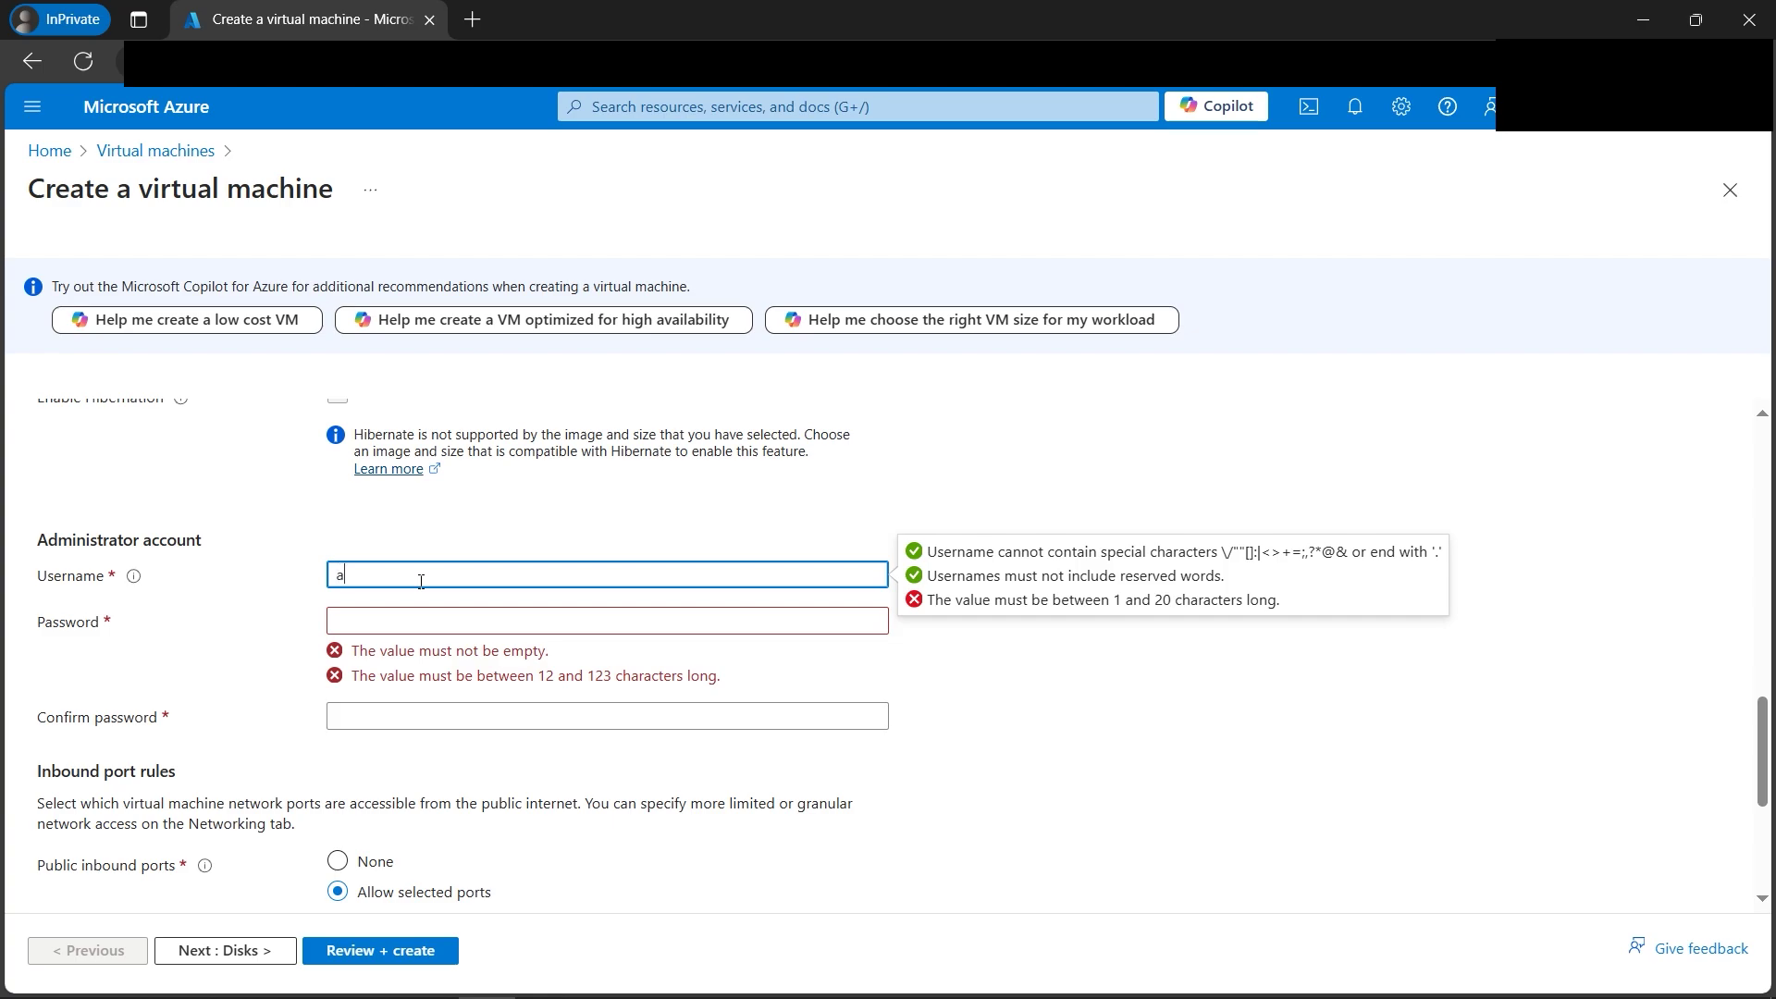
key("Tab")
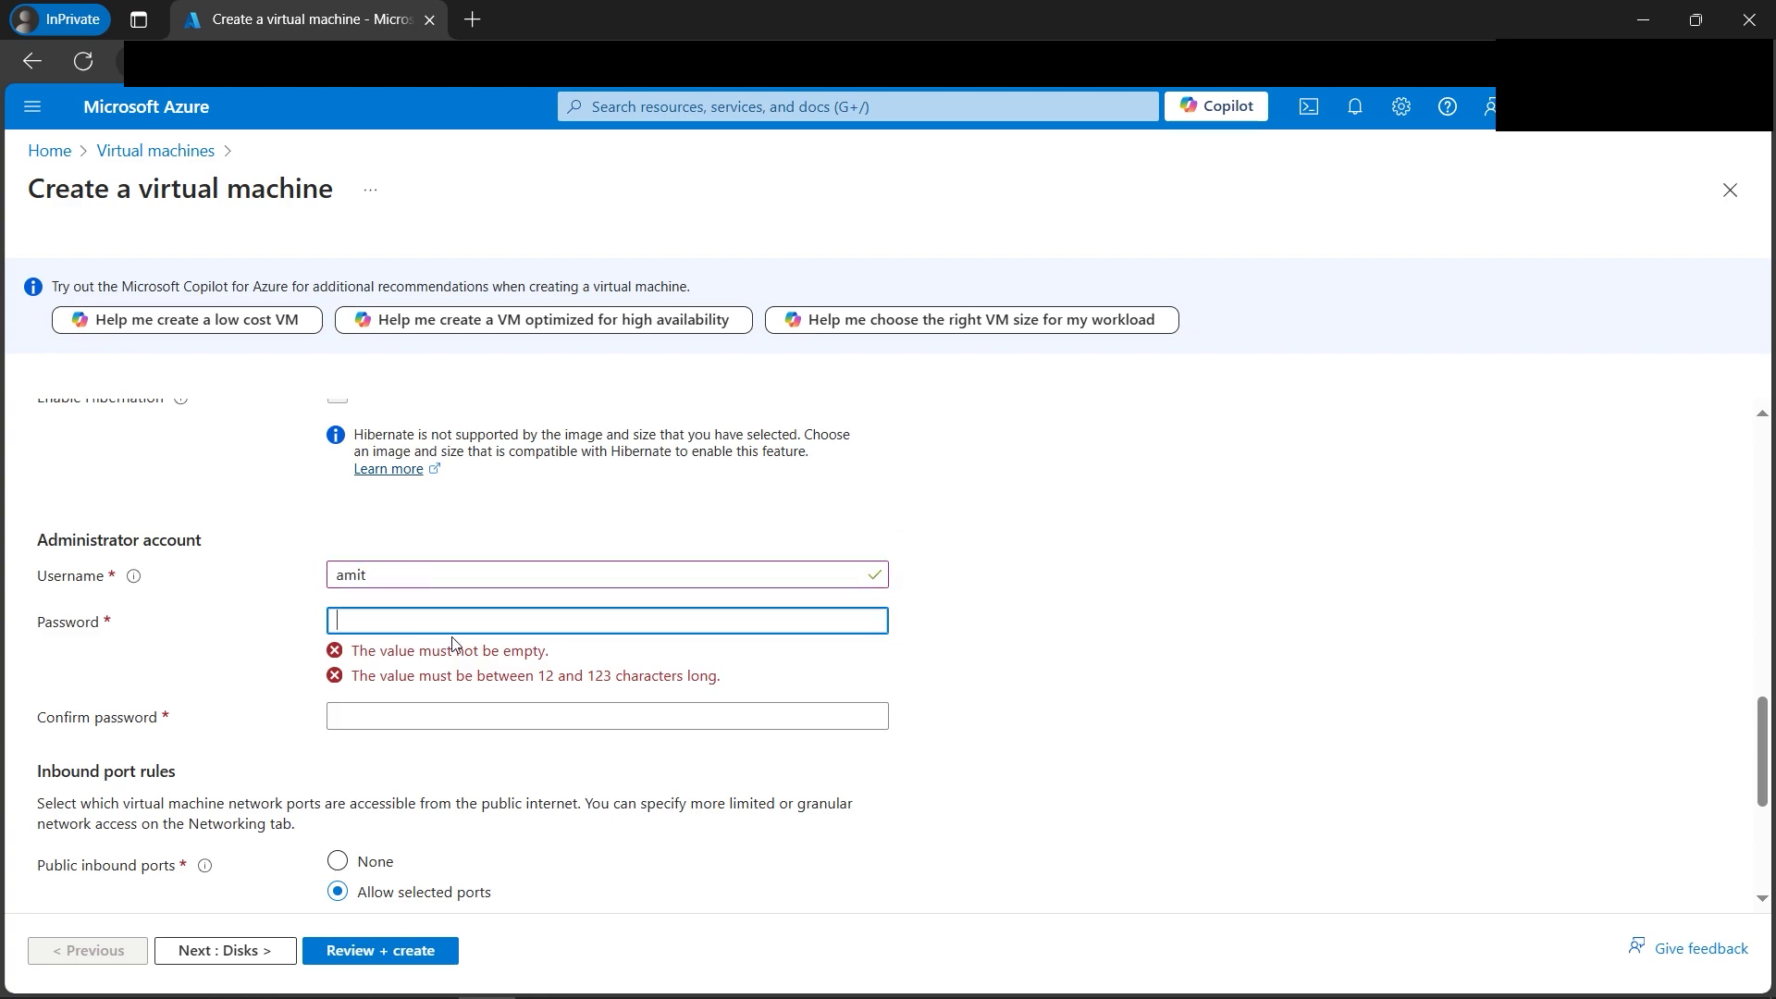
type("•")
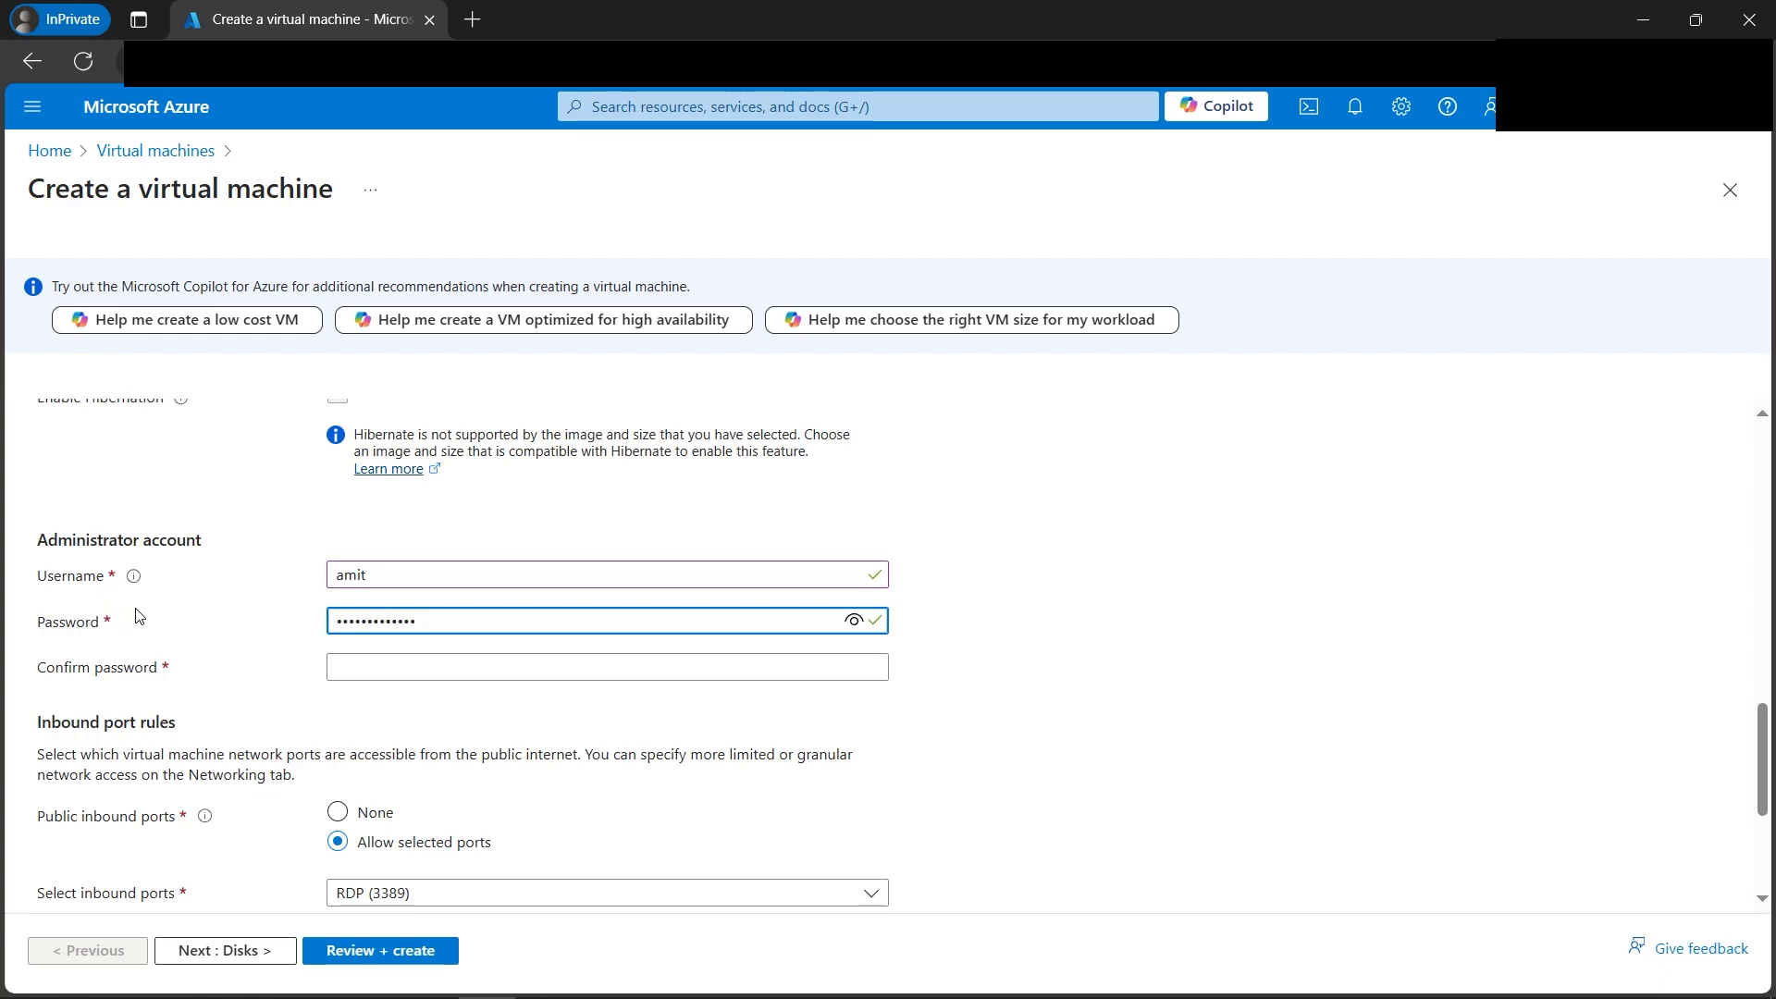
left_click(377, 667)
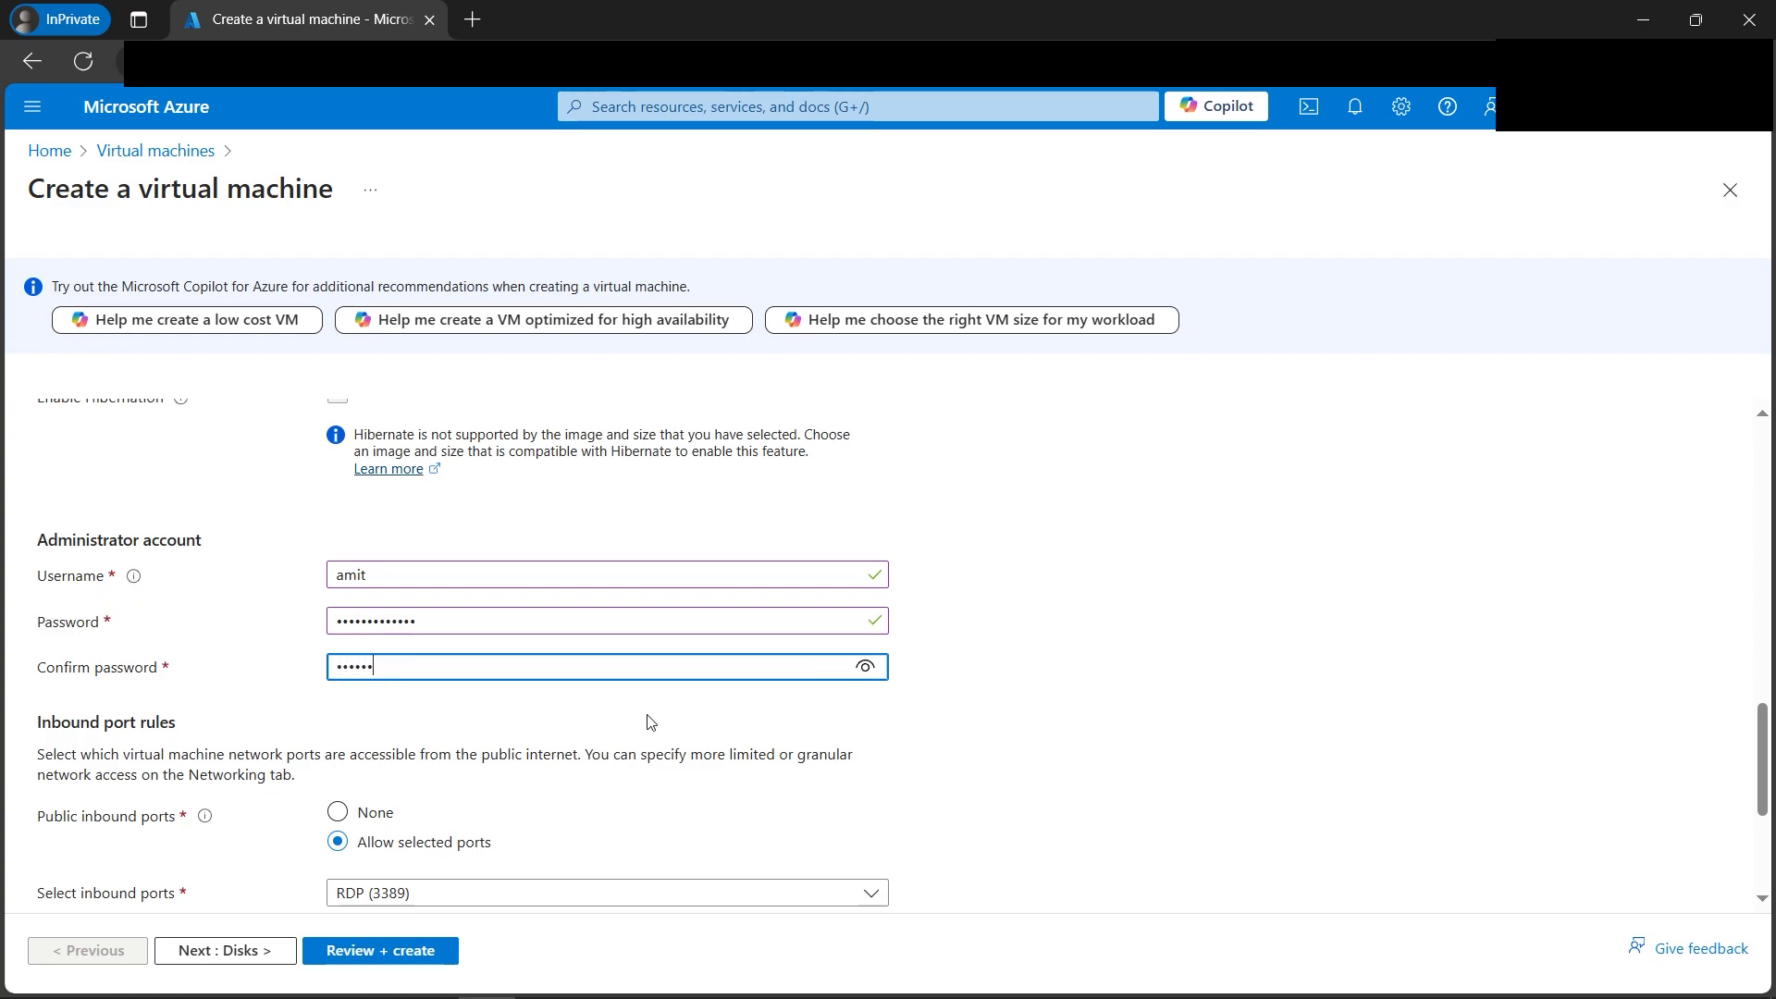
type("4")
scroll(620, 729, "down", 1)
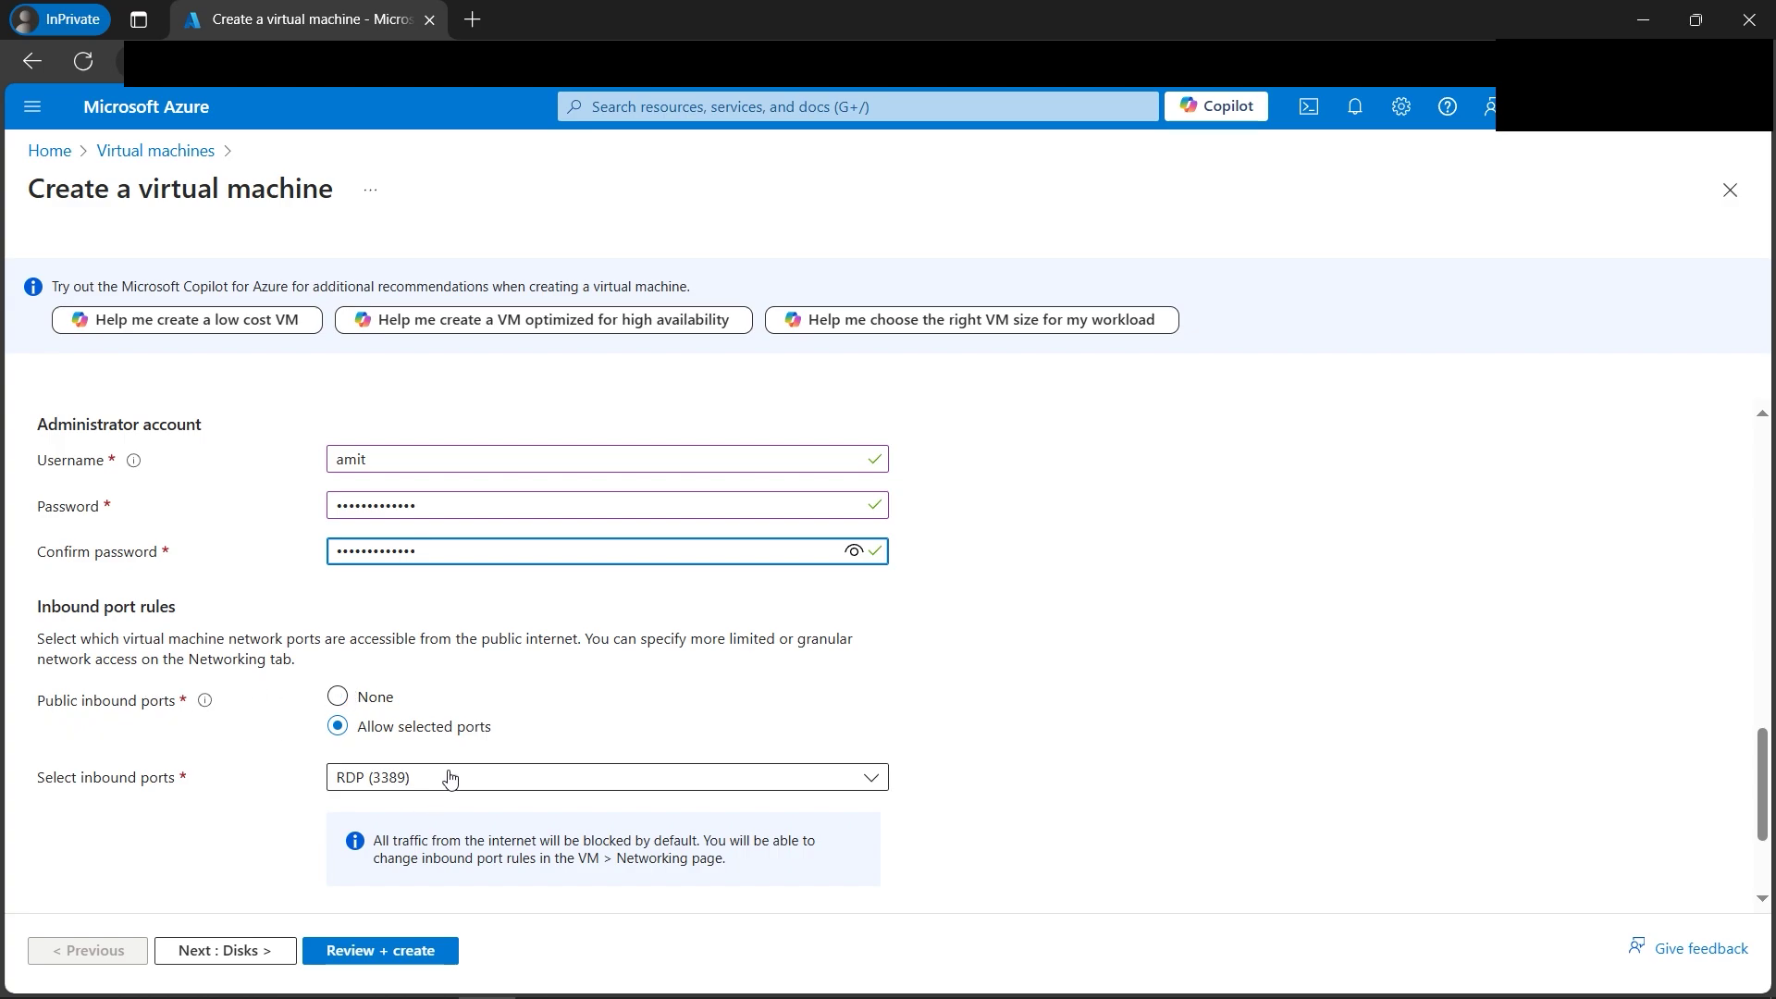
scroll(362, 777, "down", 1)
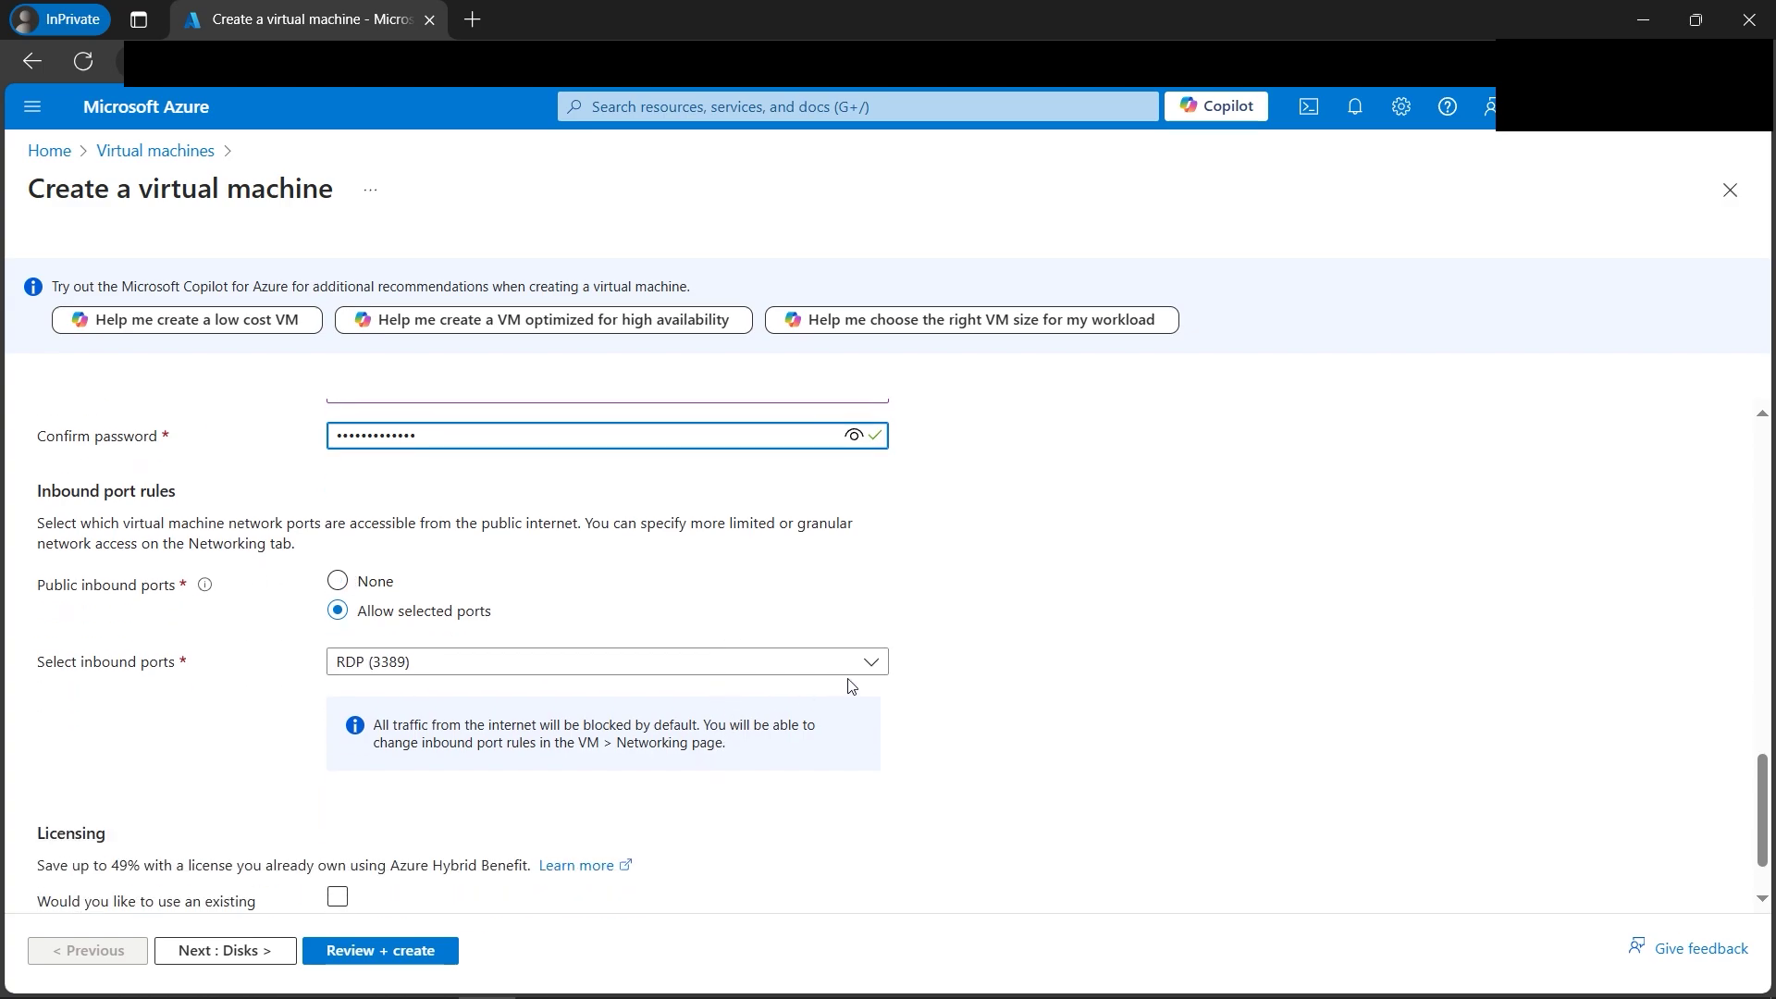
left_click(865, 662)
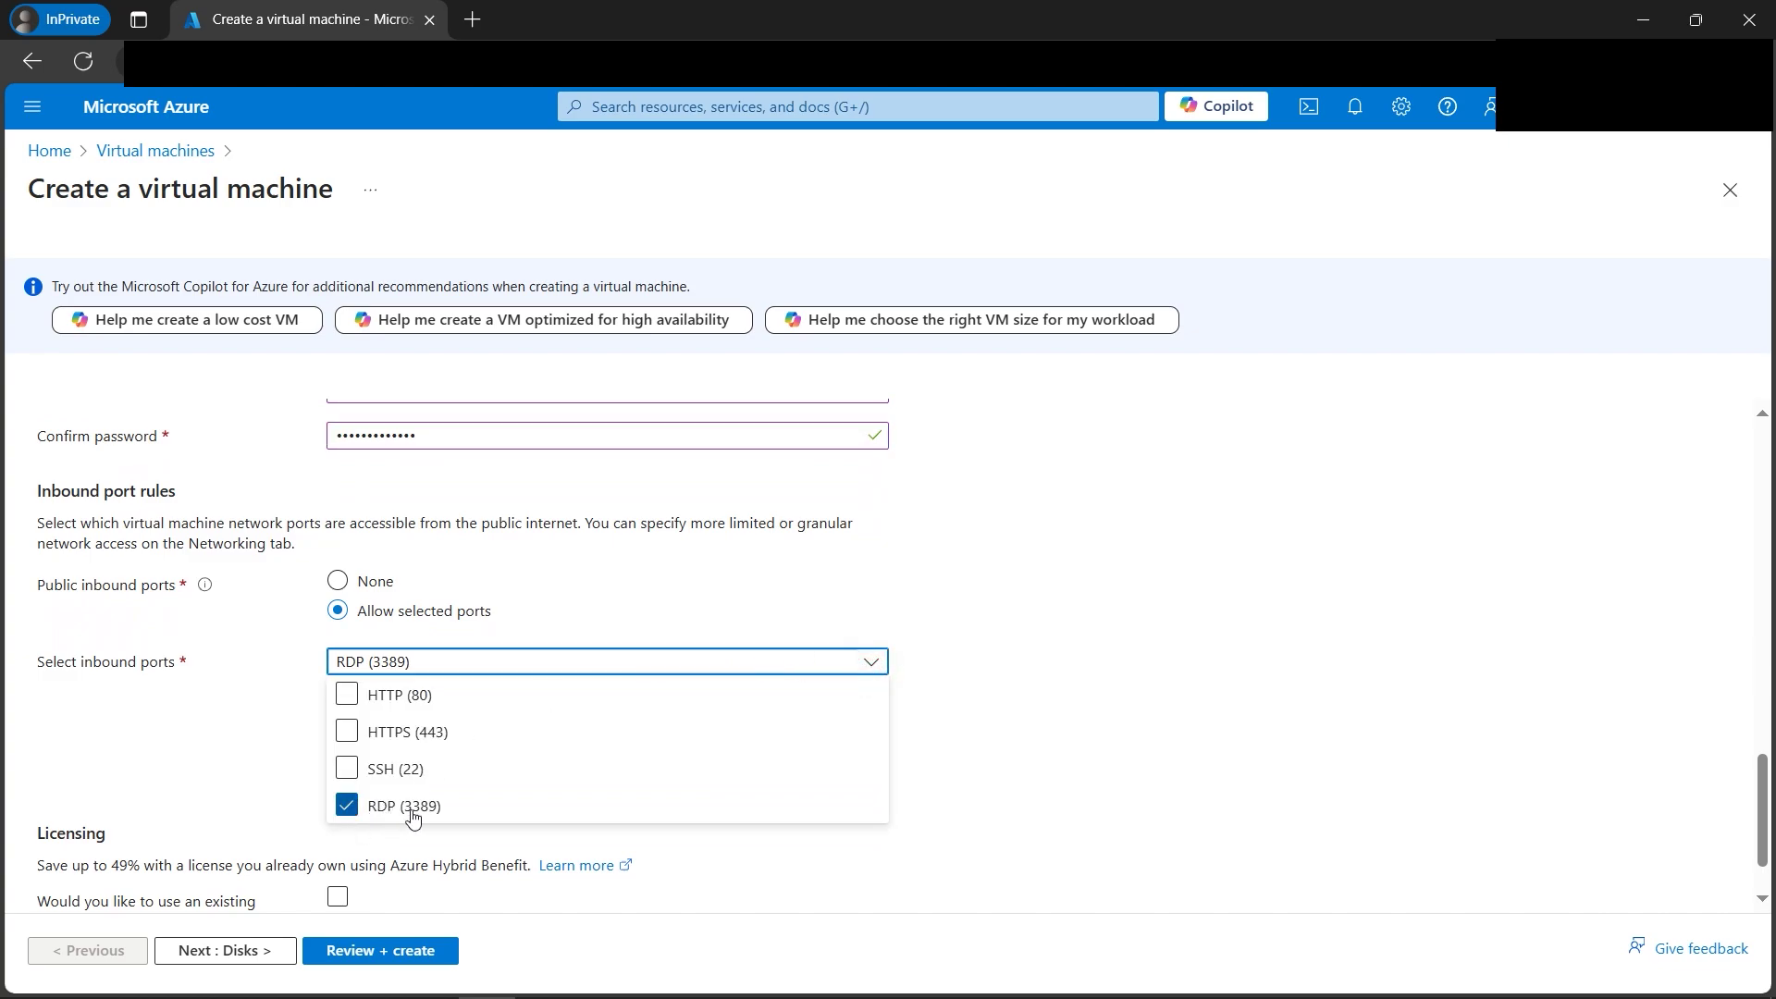
left_click(844, 806)
left_click(875, 663)
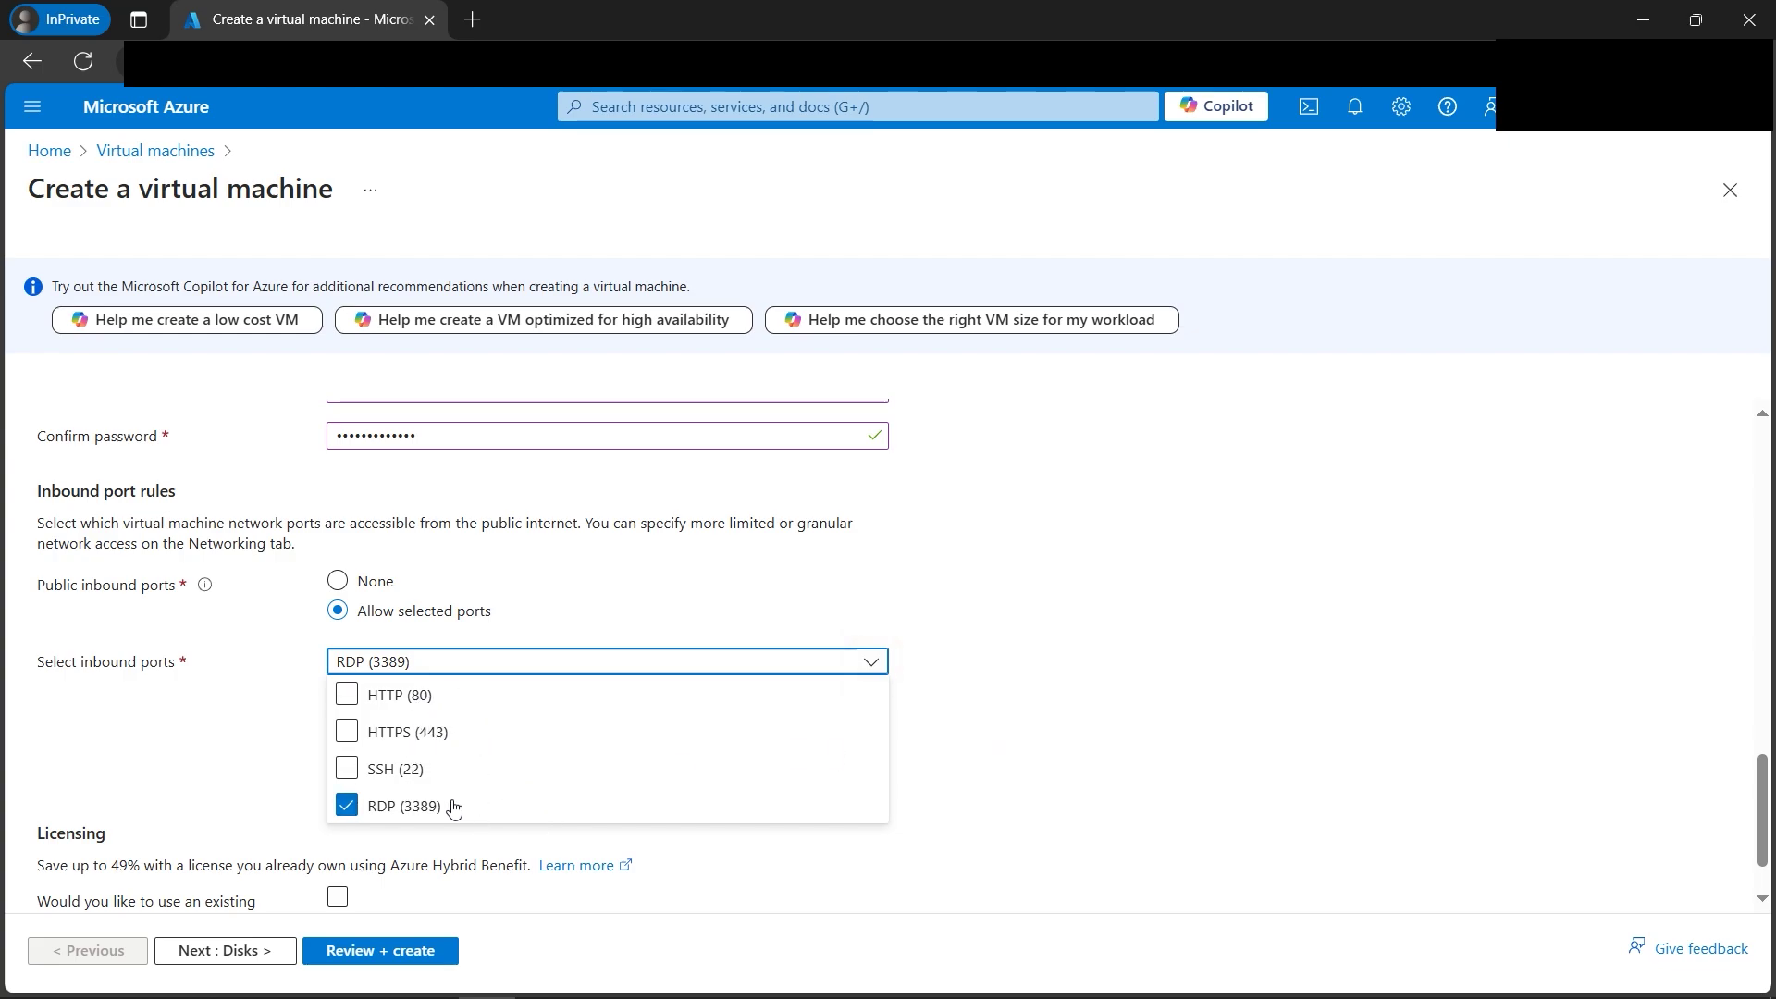
left_click(1046, 729)
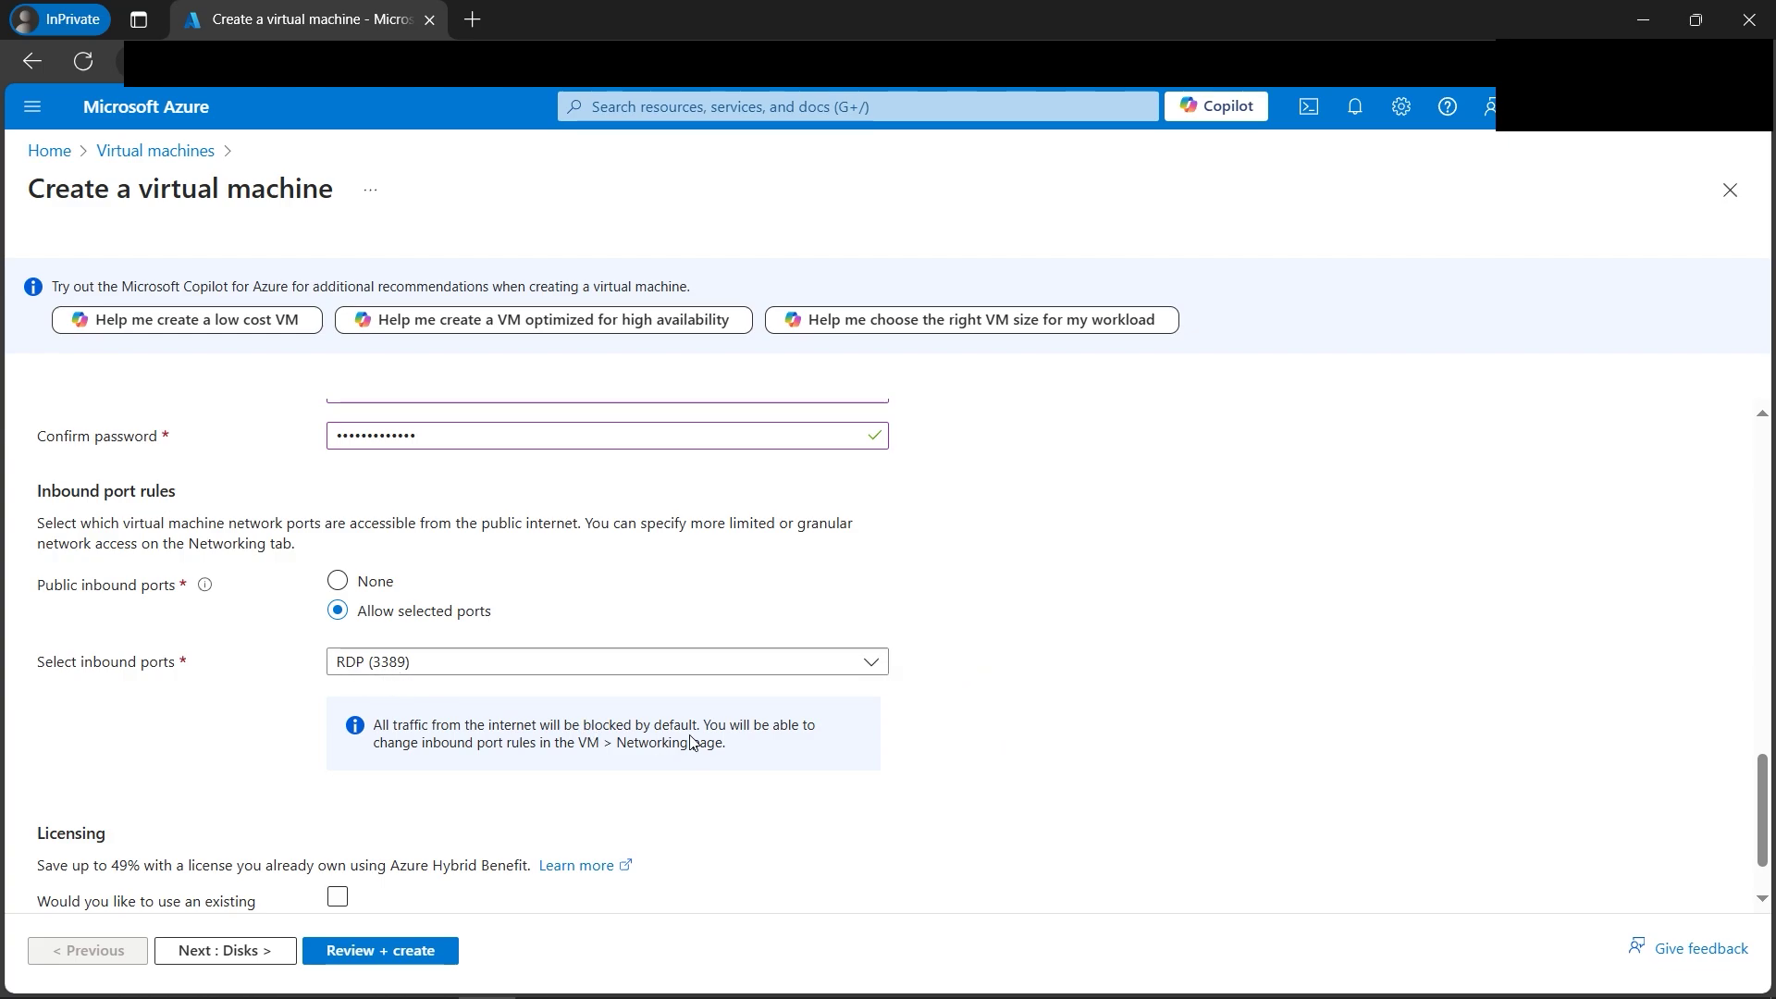
scroll(692, 735, "down", 1)
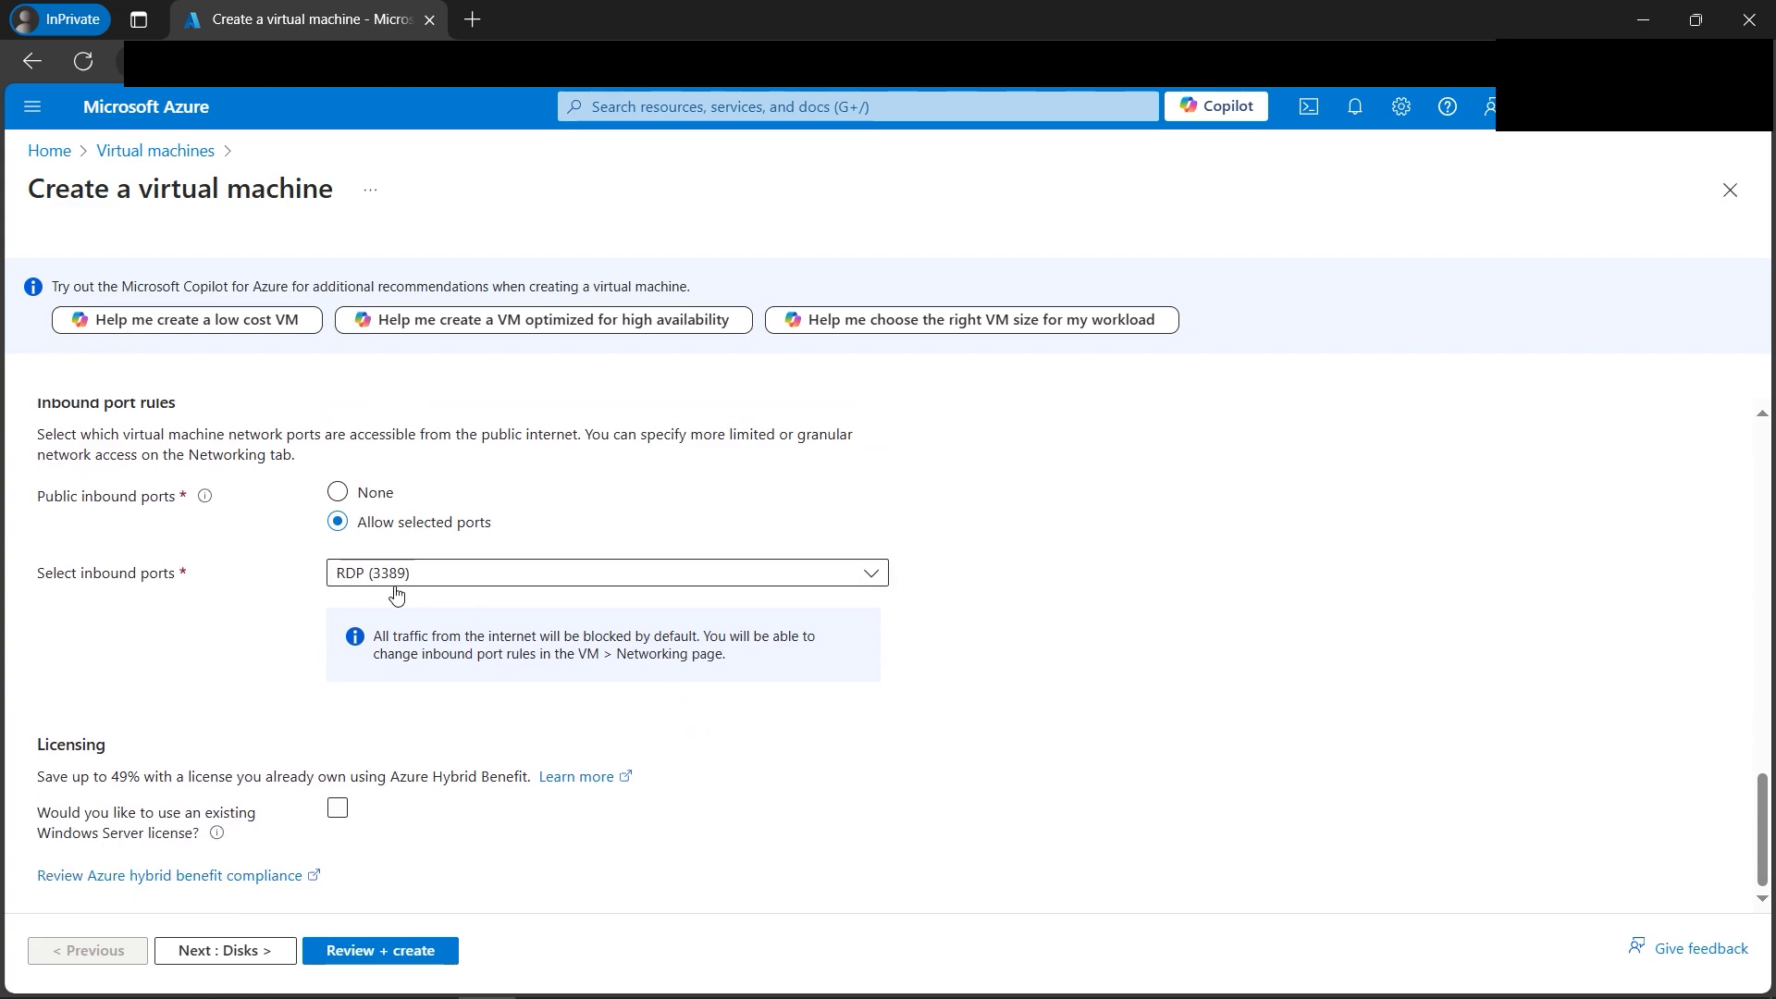
On the Disks tab, set the OS disk type to Standard HDD, then continue to Networking.
left_click(234, 960)
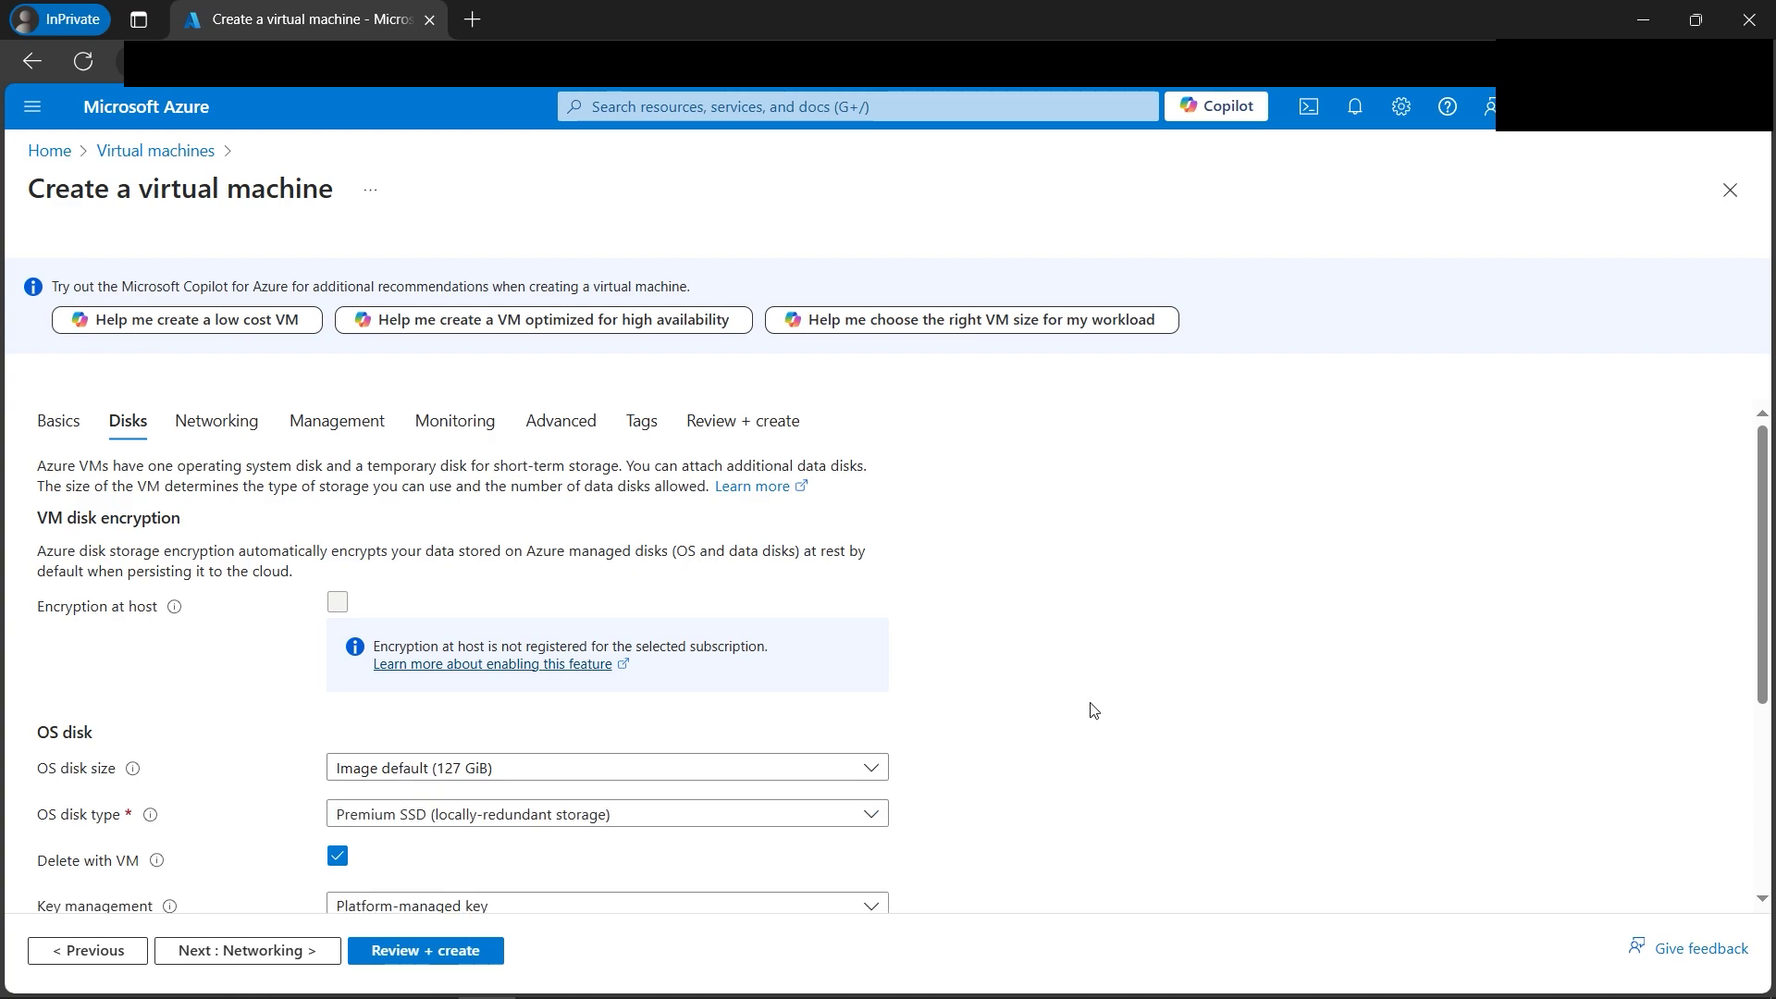
scroll(1066, 709, "down", 1)
left_click(829, 701)
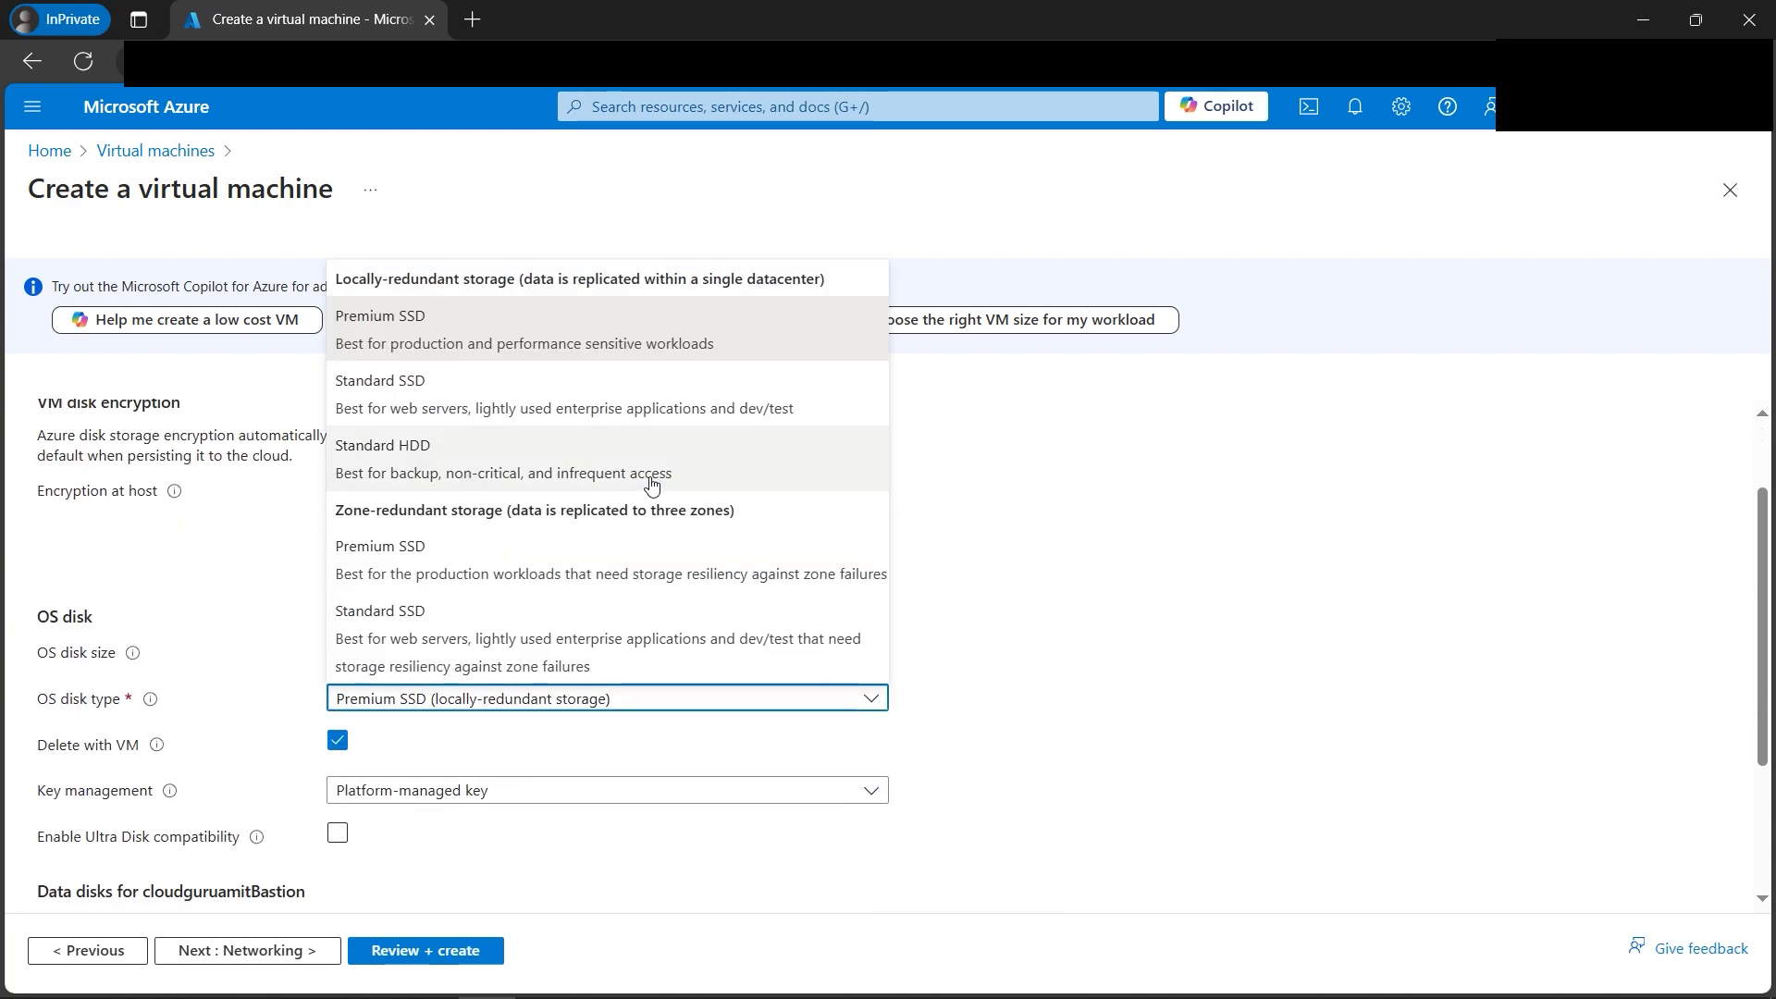
left_click(652, 483)
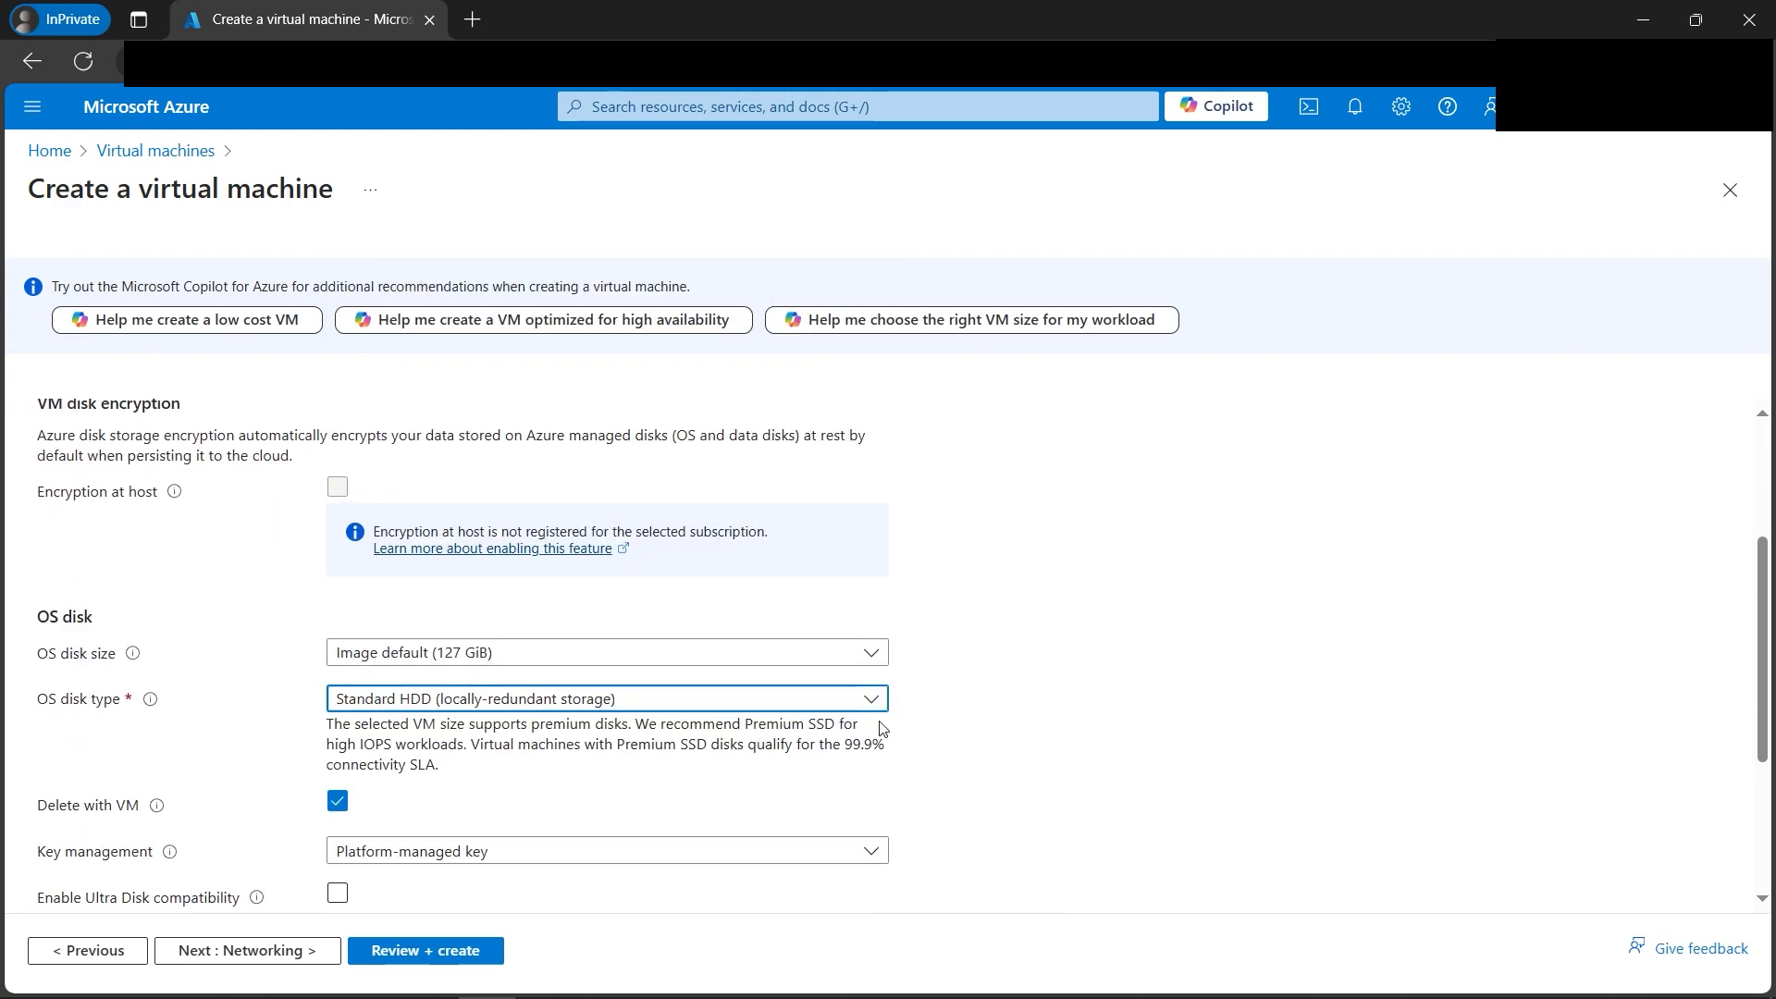
scroll(865, 728, "down", 1)
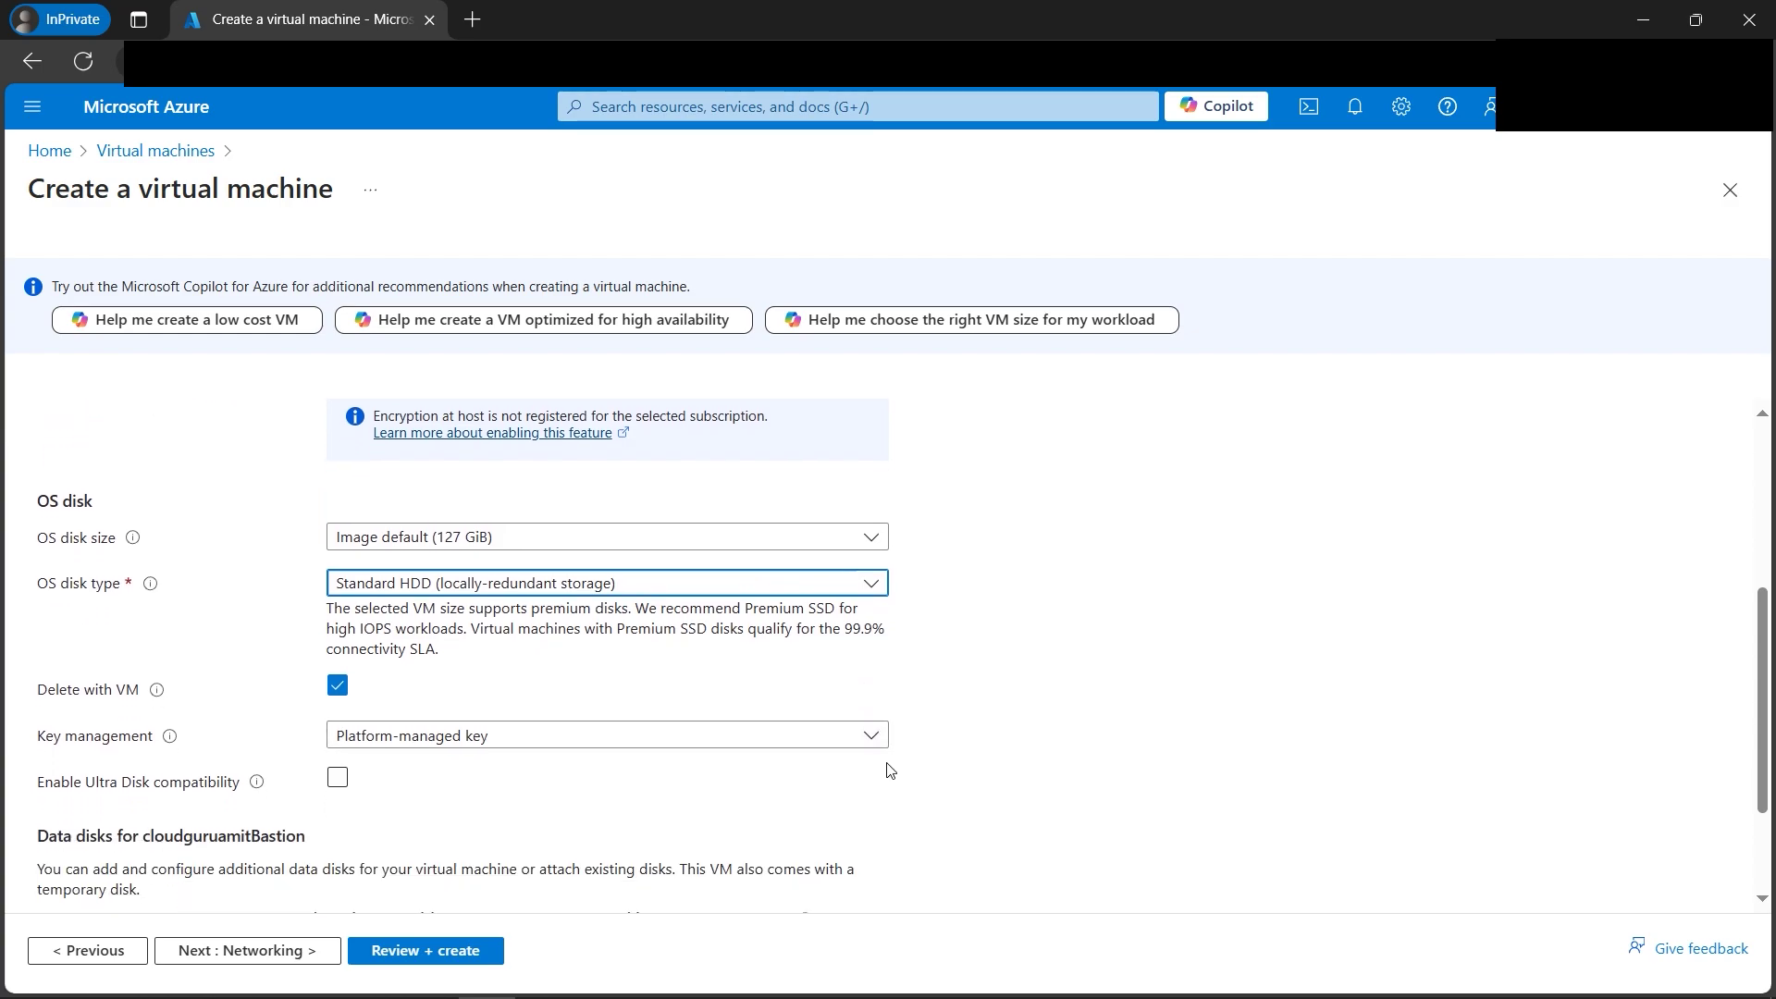
scroll(860, 737, "down", 1)
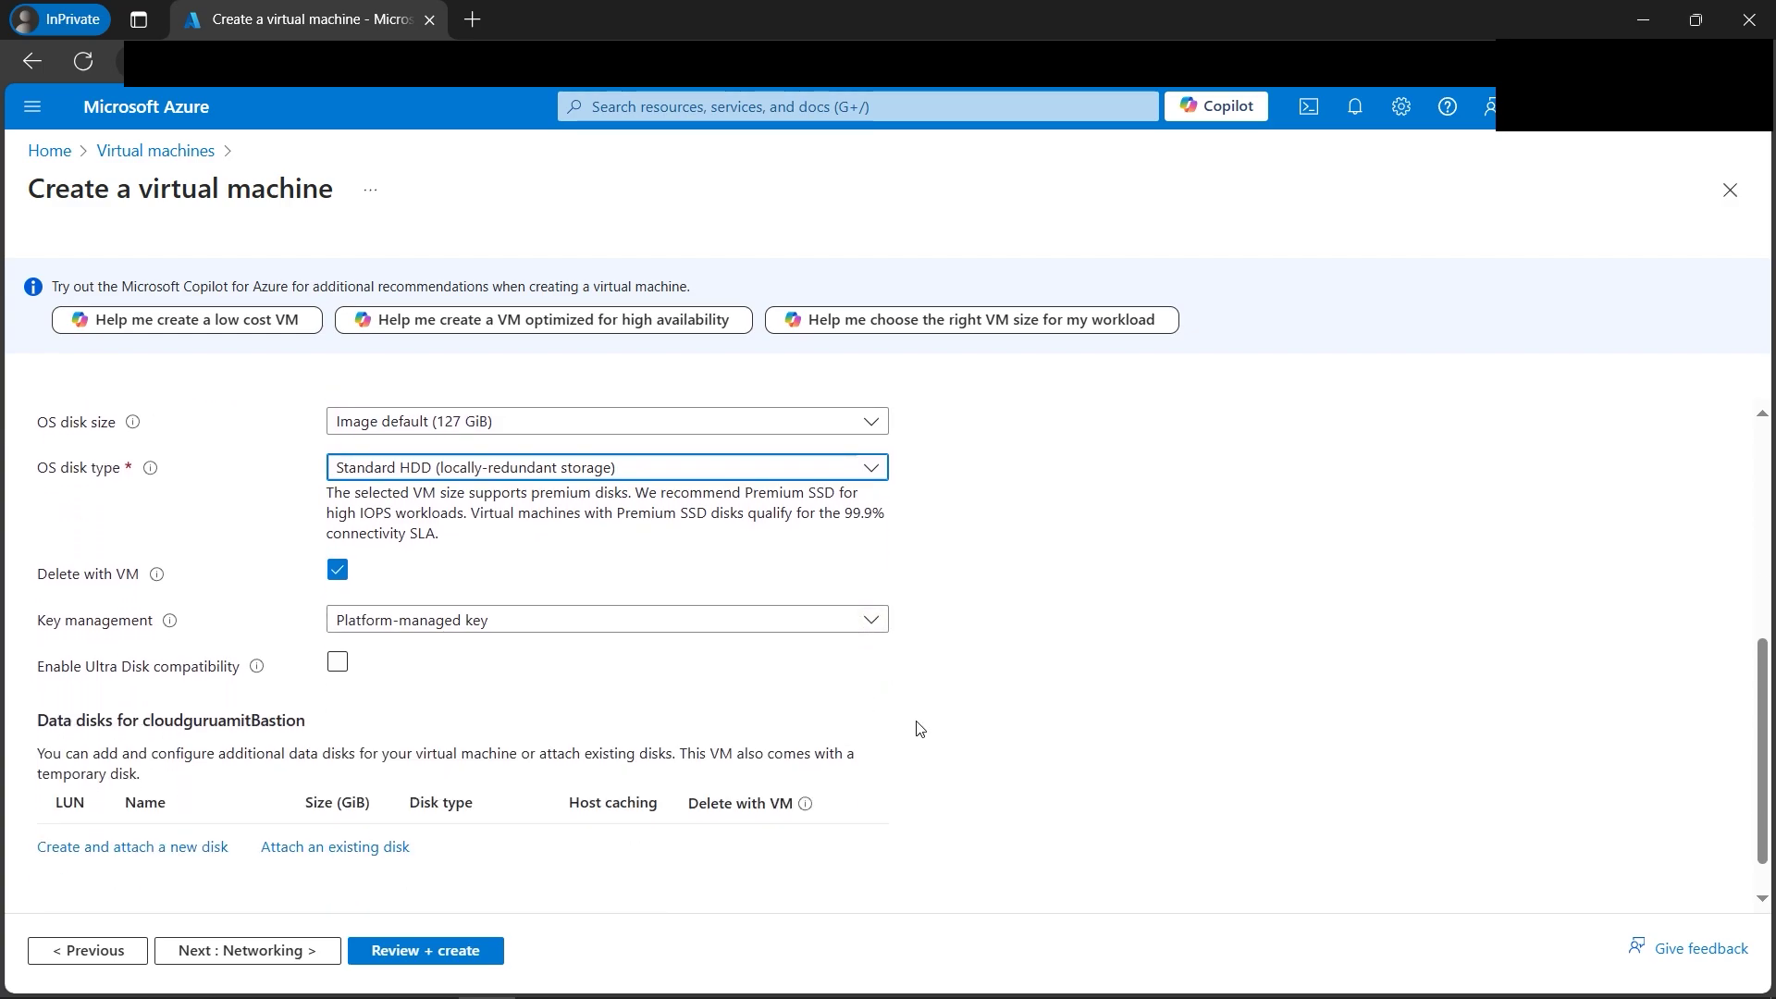
left_click(280, 952)
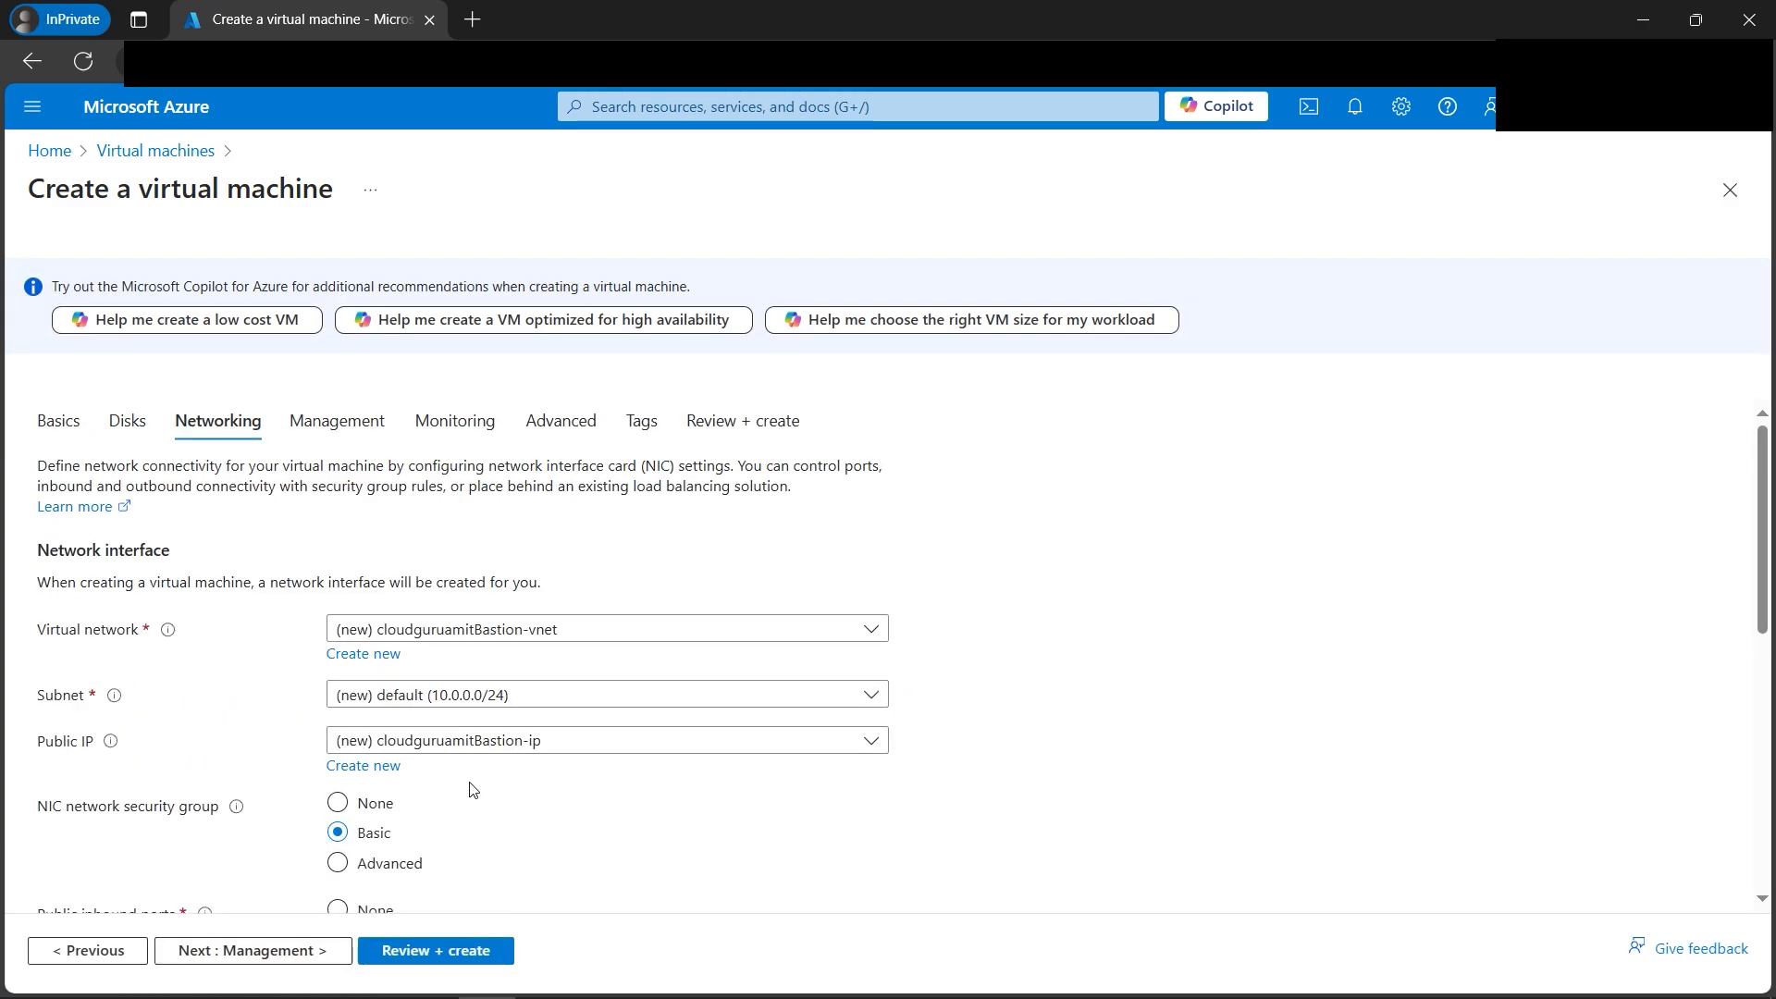
Accept the new virtual network's defaults and set Public IP to None.
left_click(392, 663)
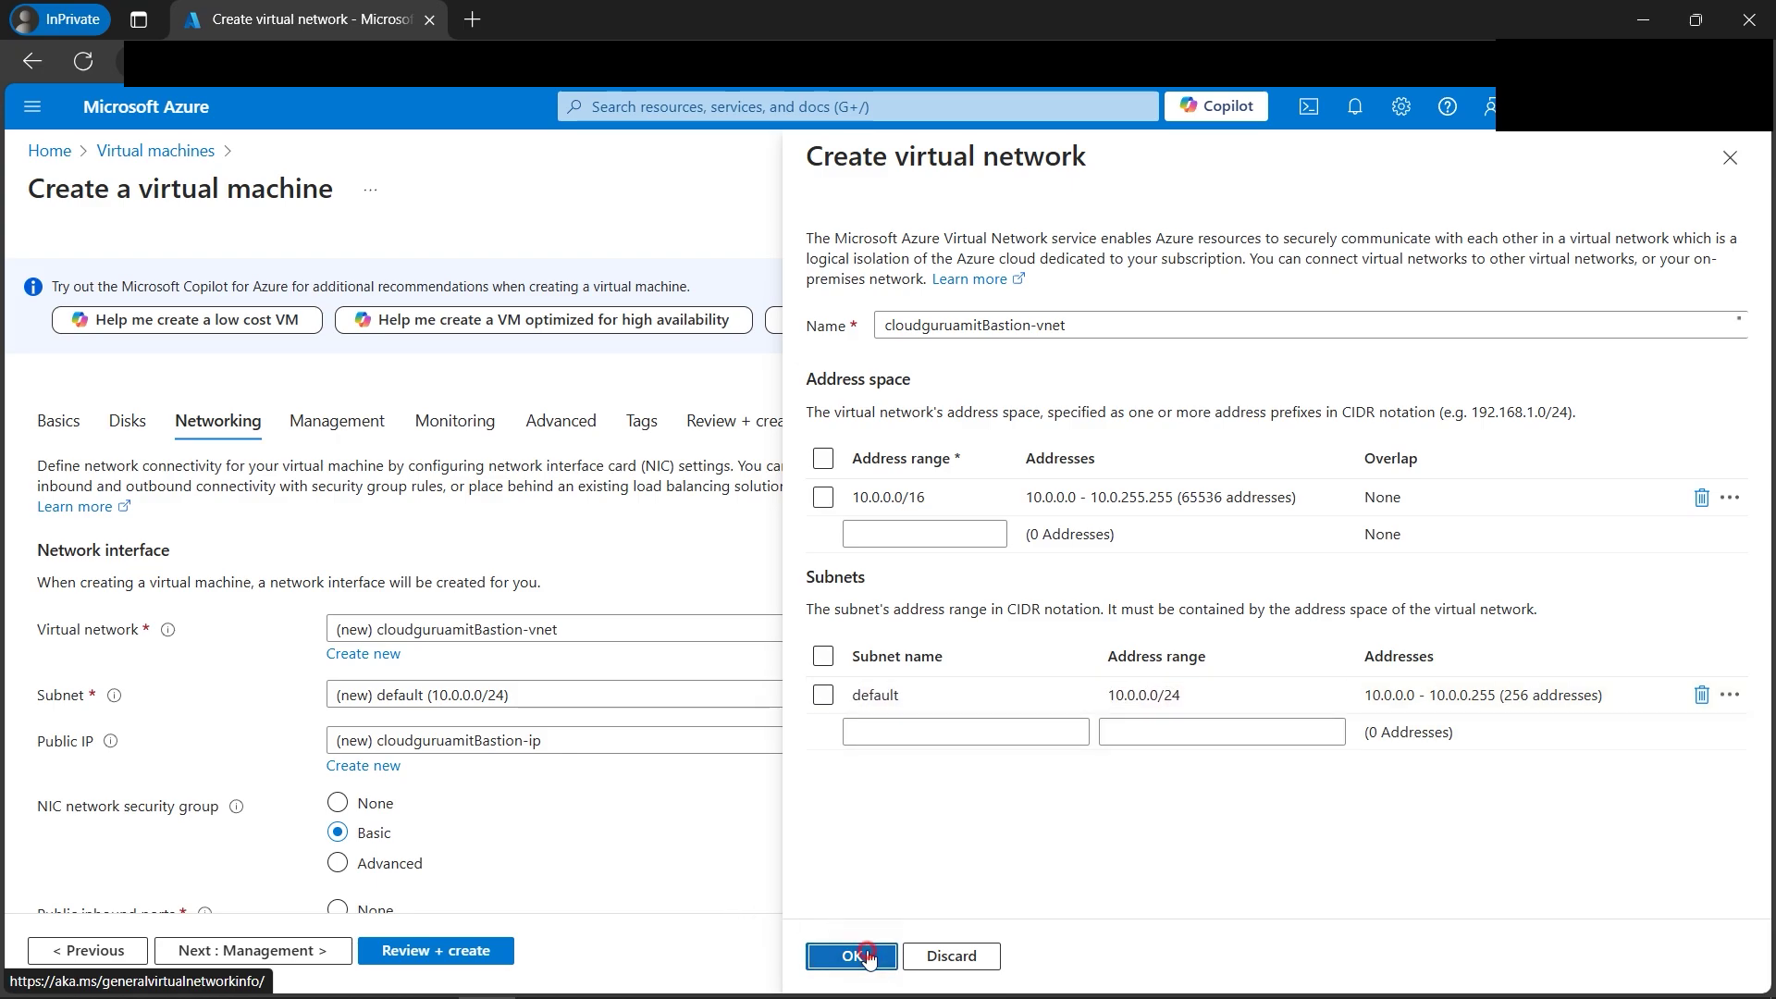
left_click(858, 953)
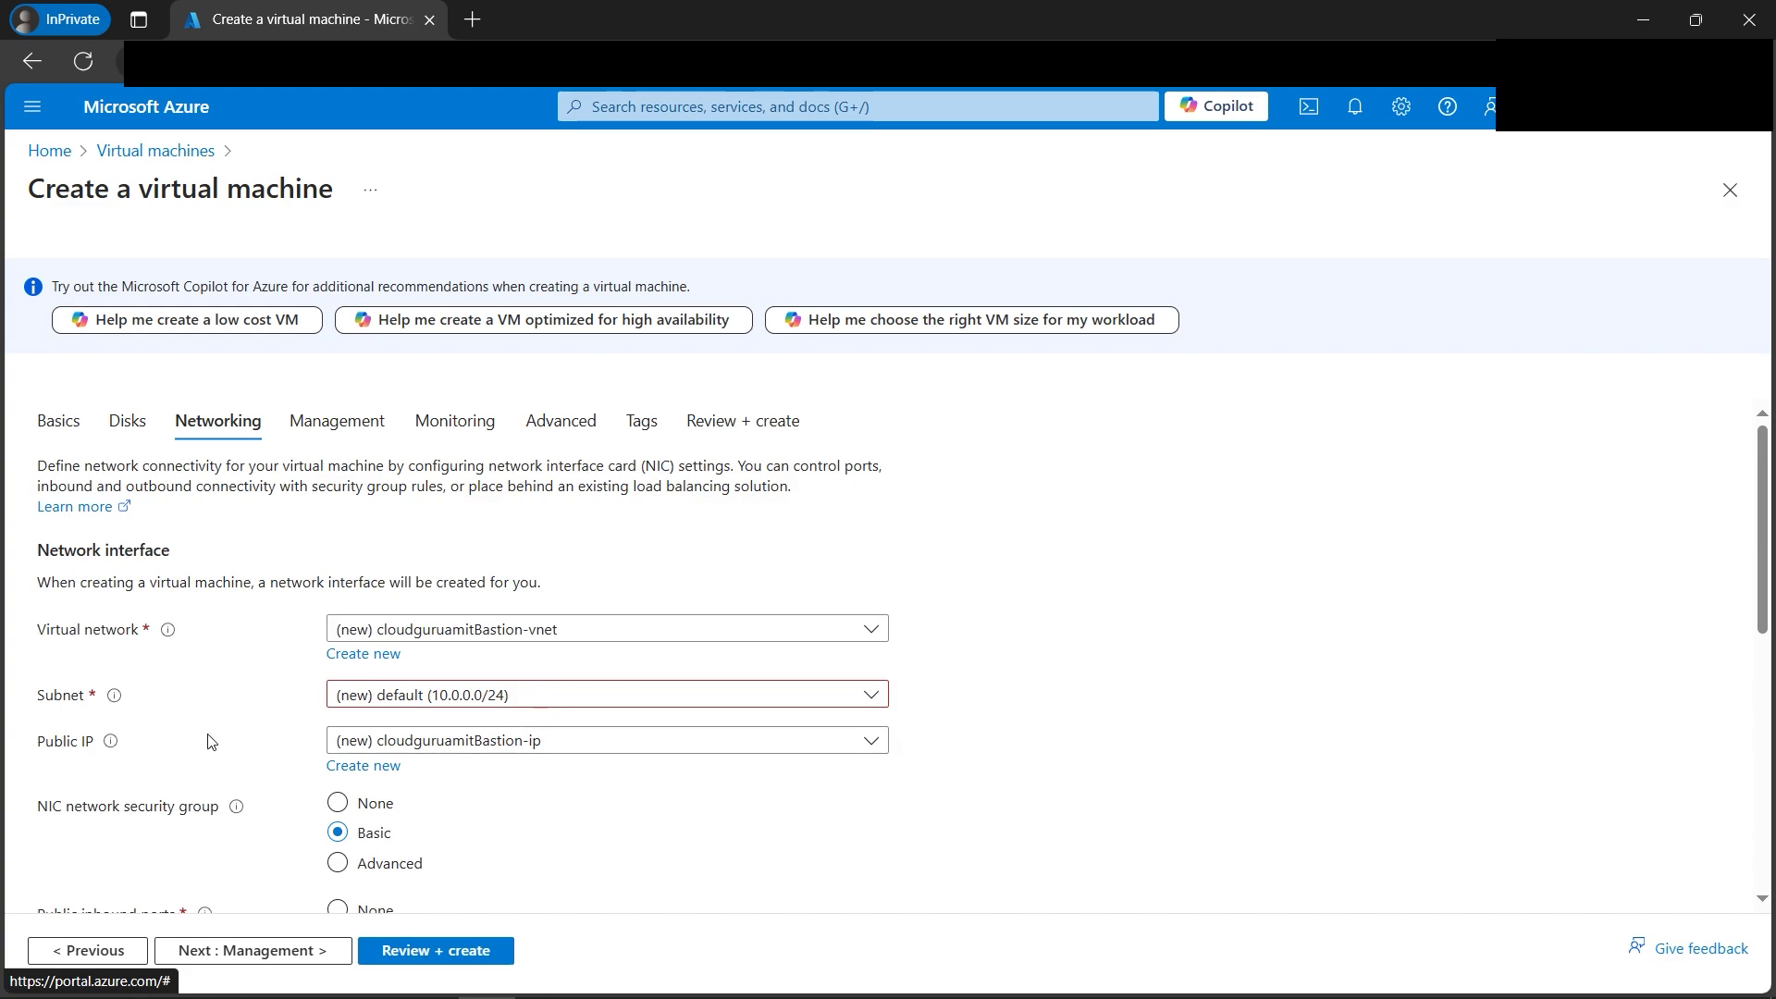
left_click(502, 745)
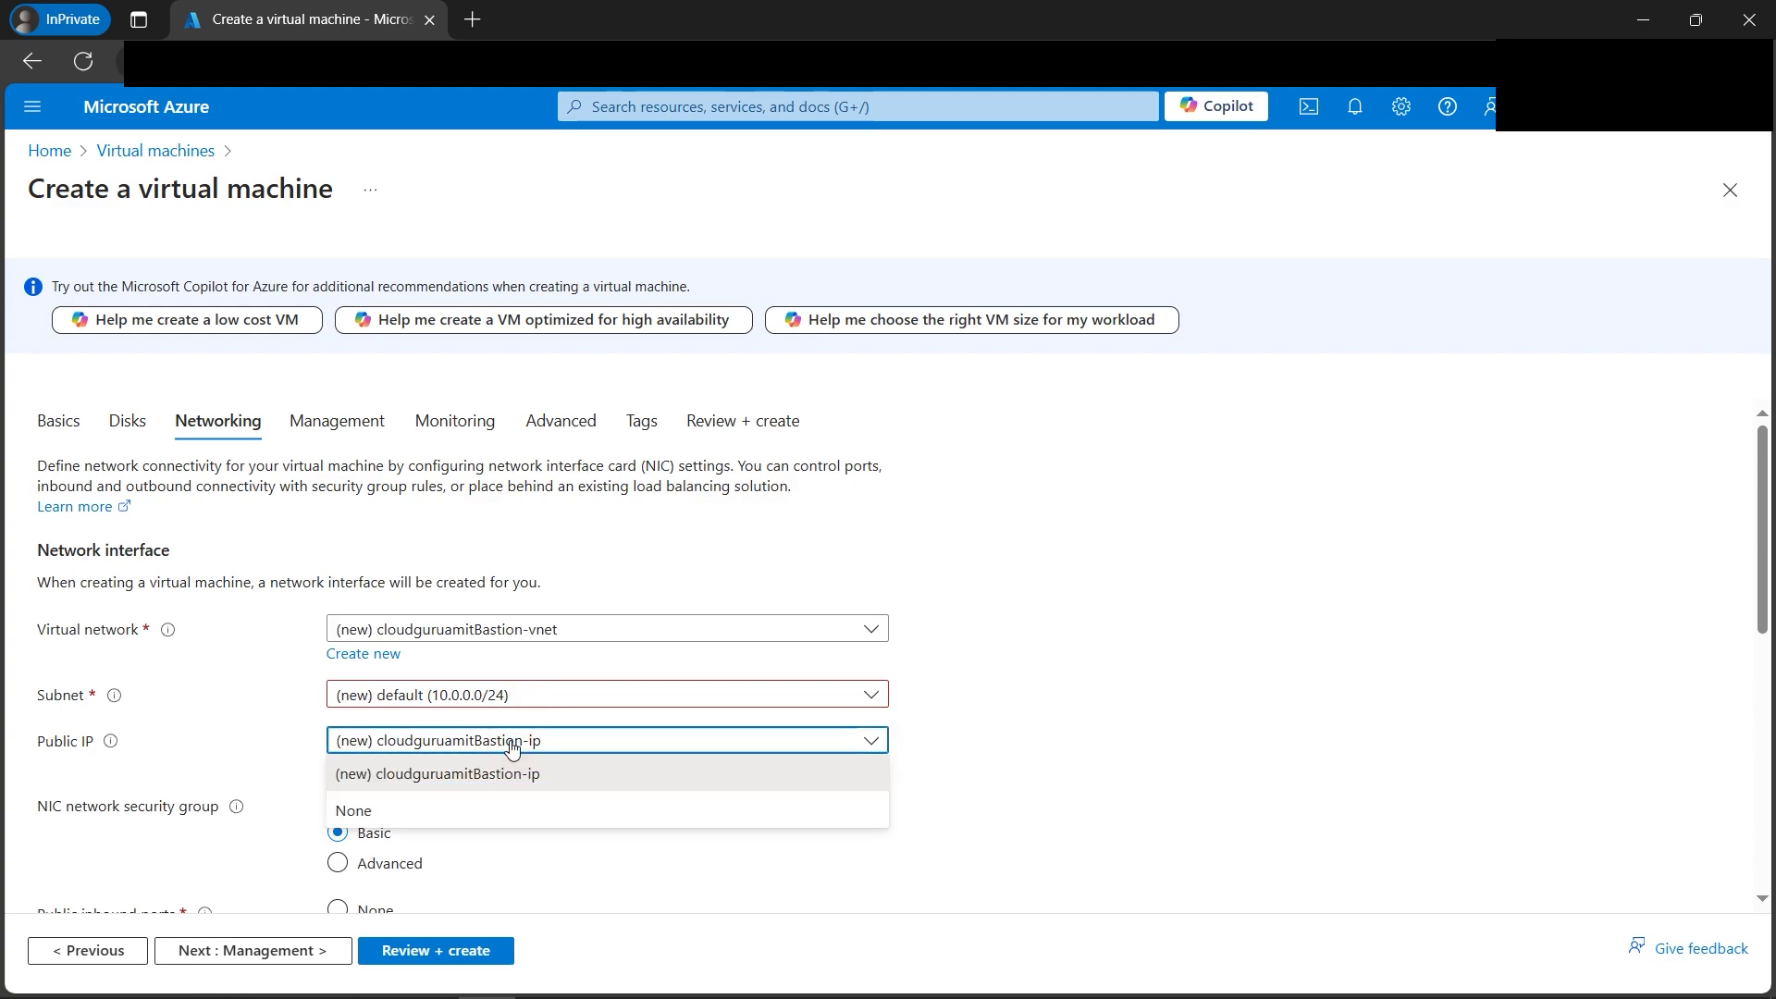
left_click(418, 810)
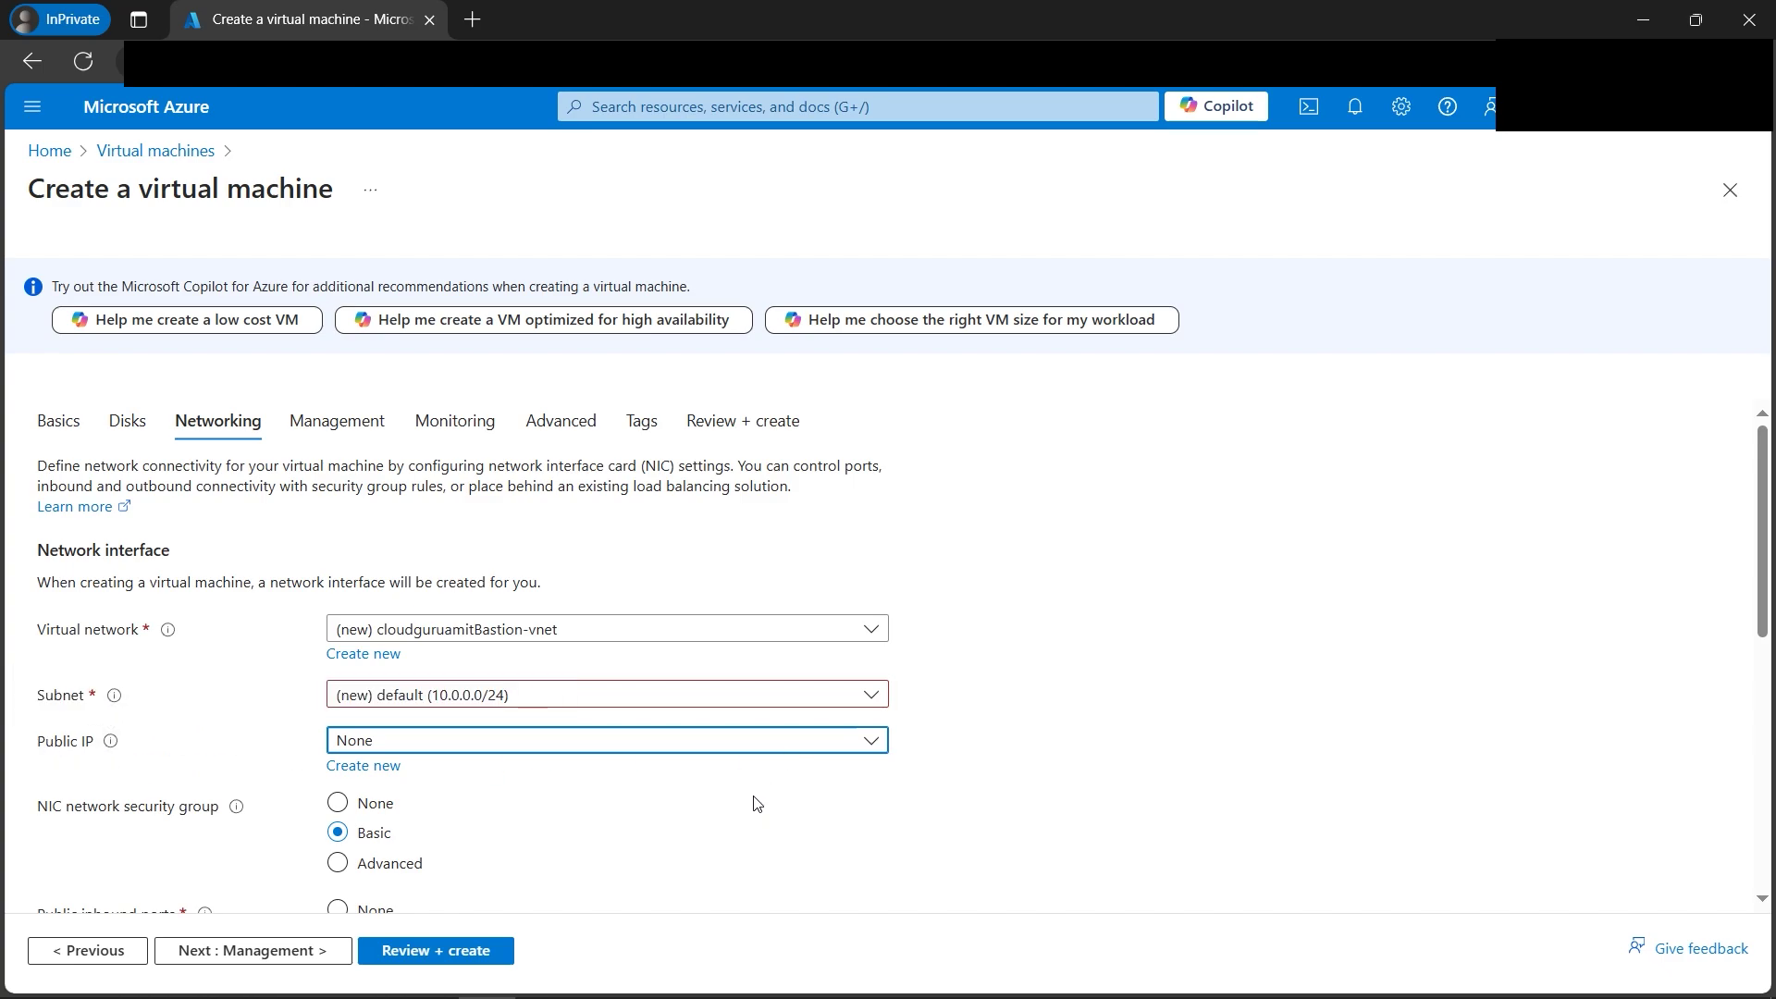
scroll(726, 779, "down", 3)
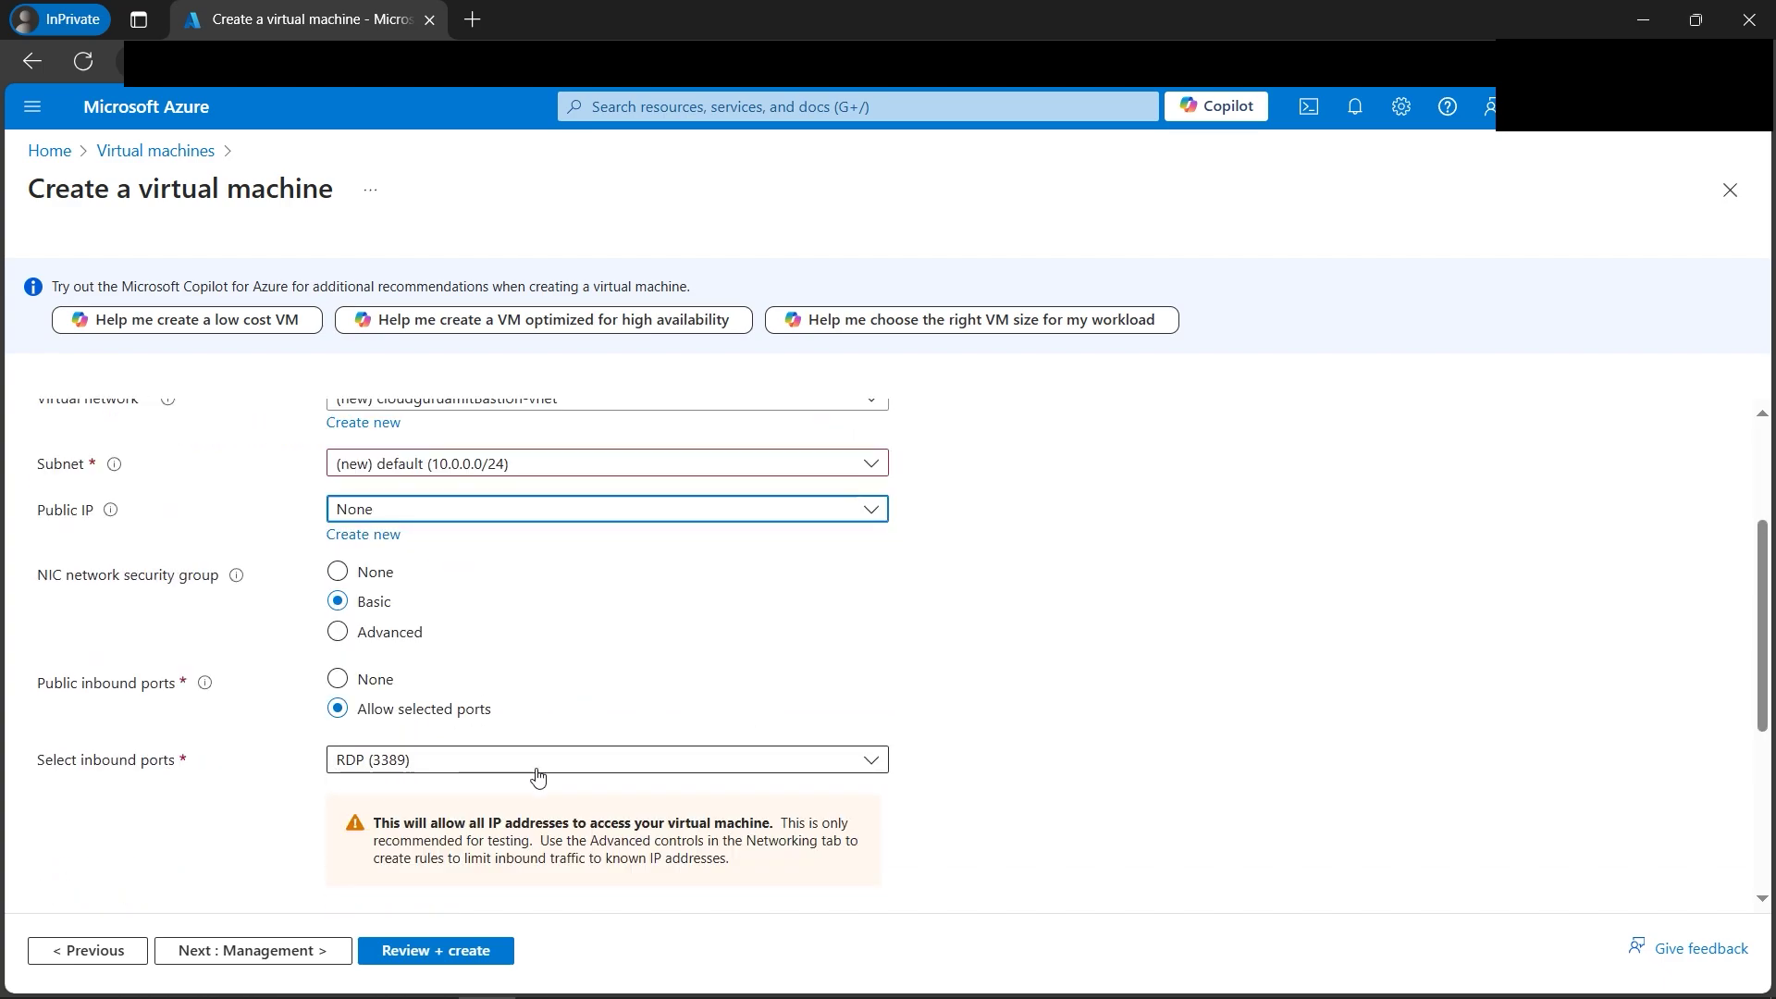
scroll(730, 797, "down", 4)
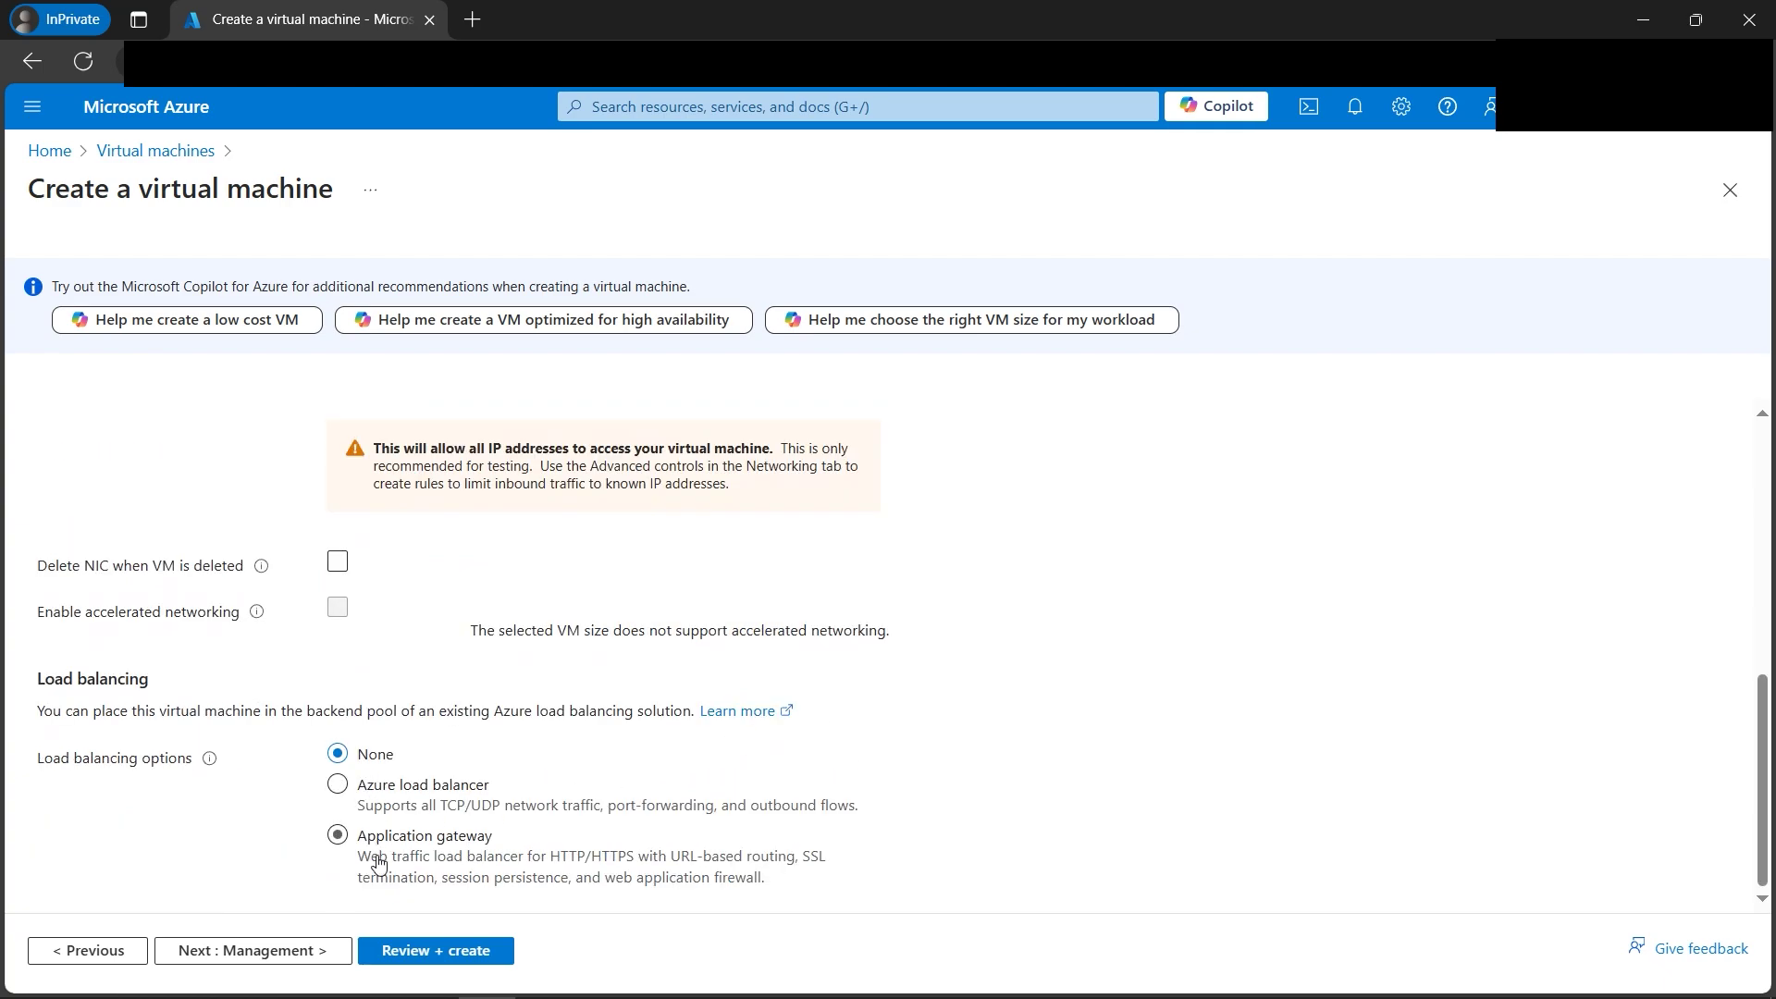
Disable boot diagnostics on the Monitoring tab.
left_click(282, 962)
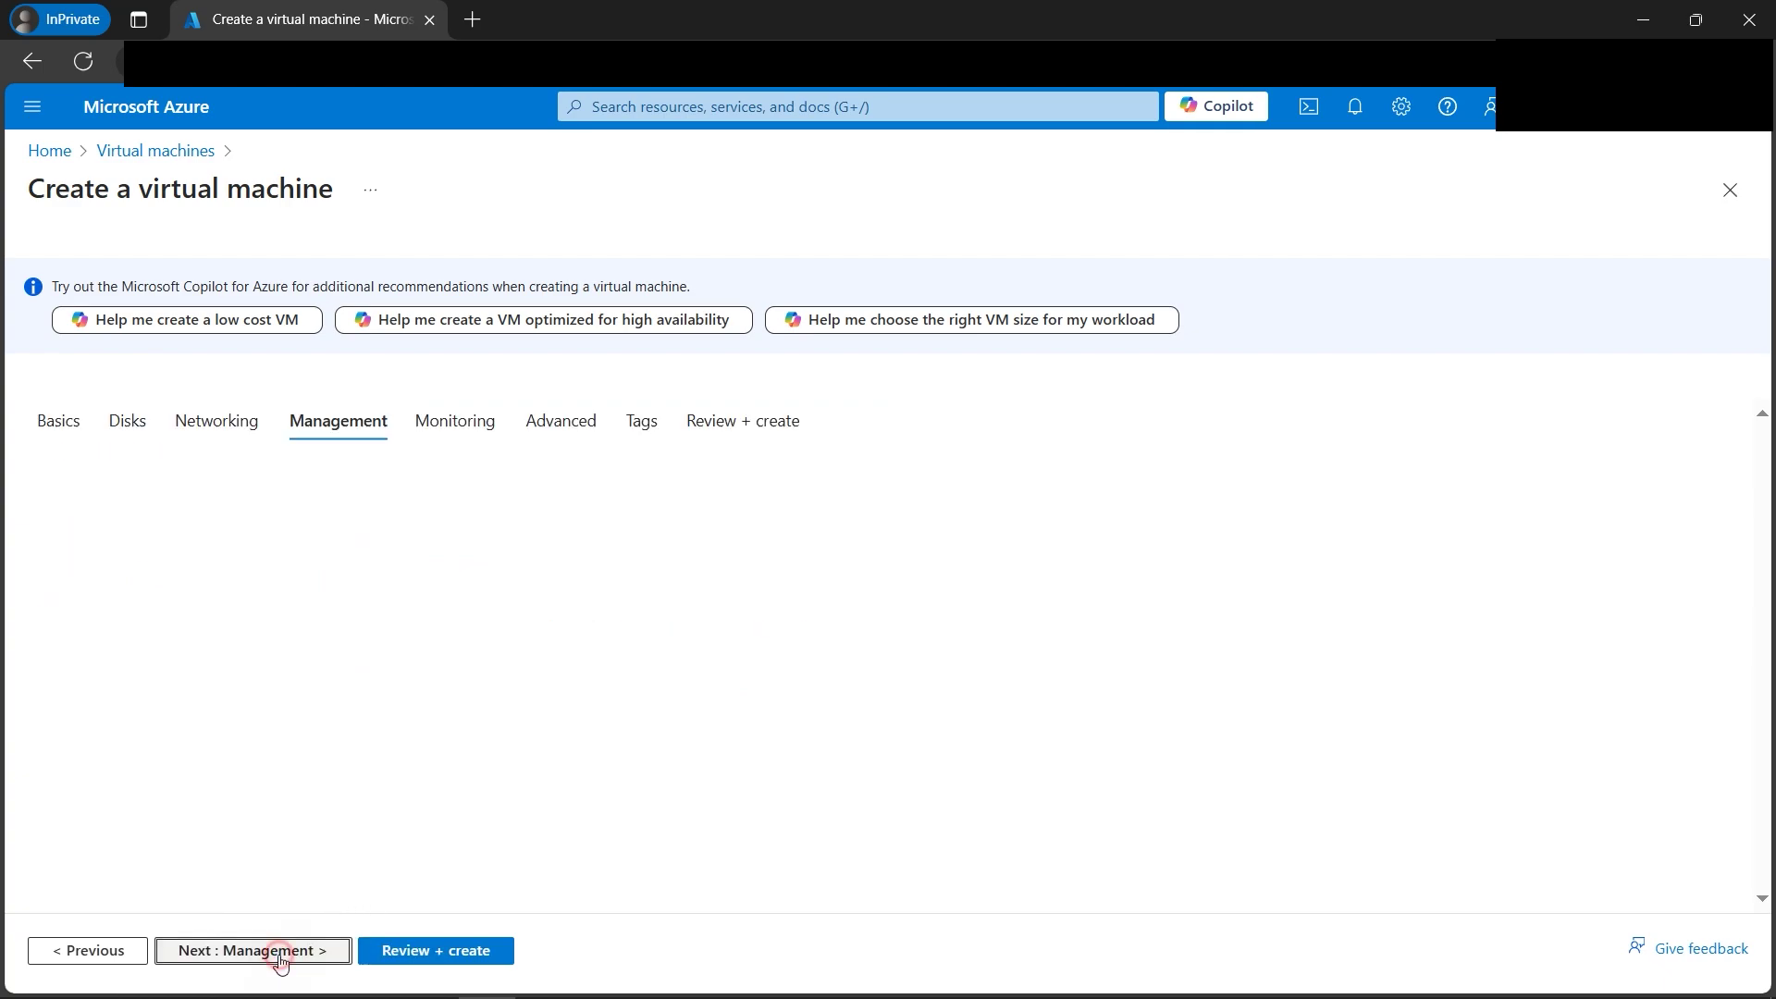
scroll(765, 744, "down", 4)
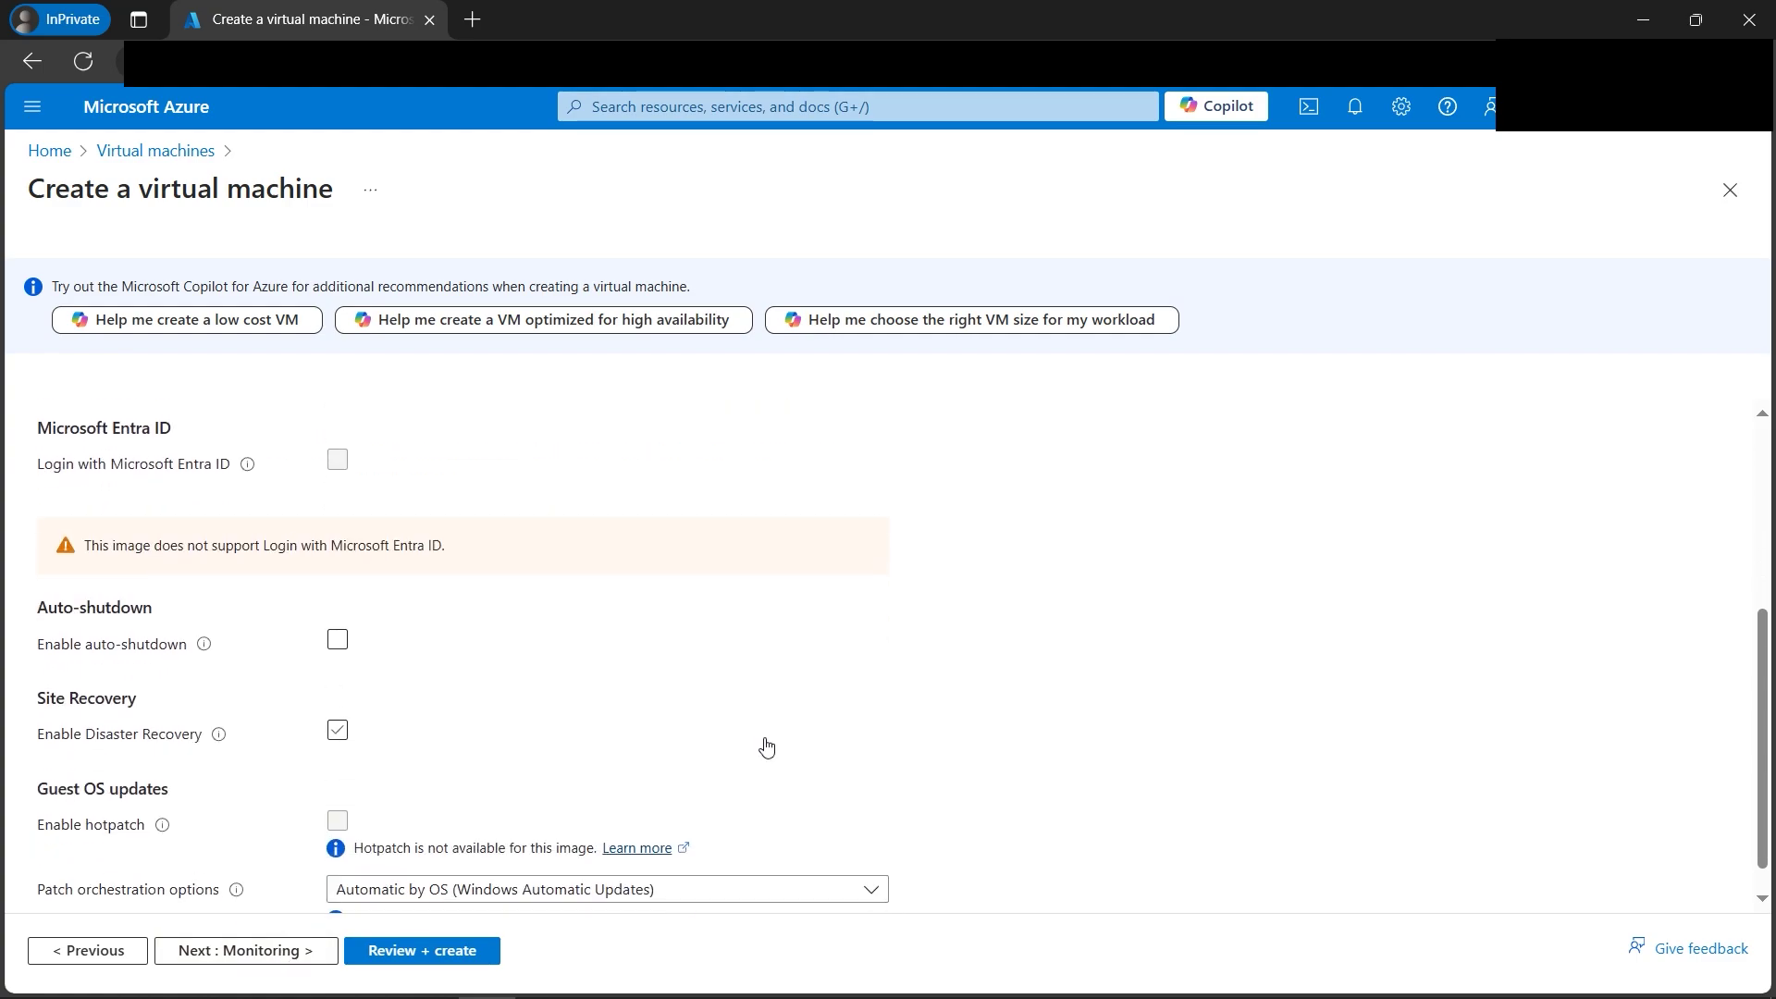
left_click(305, 950)
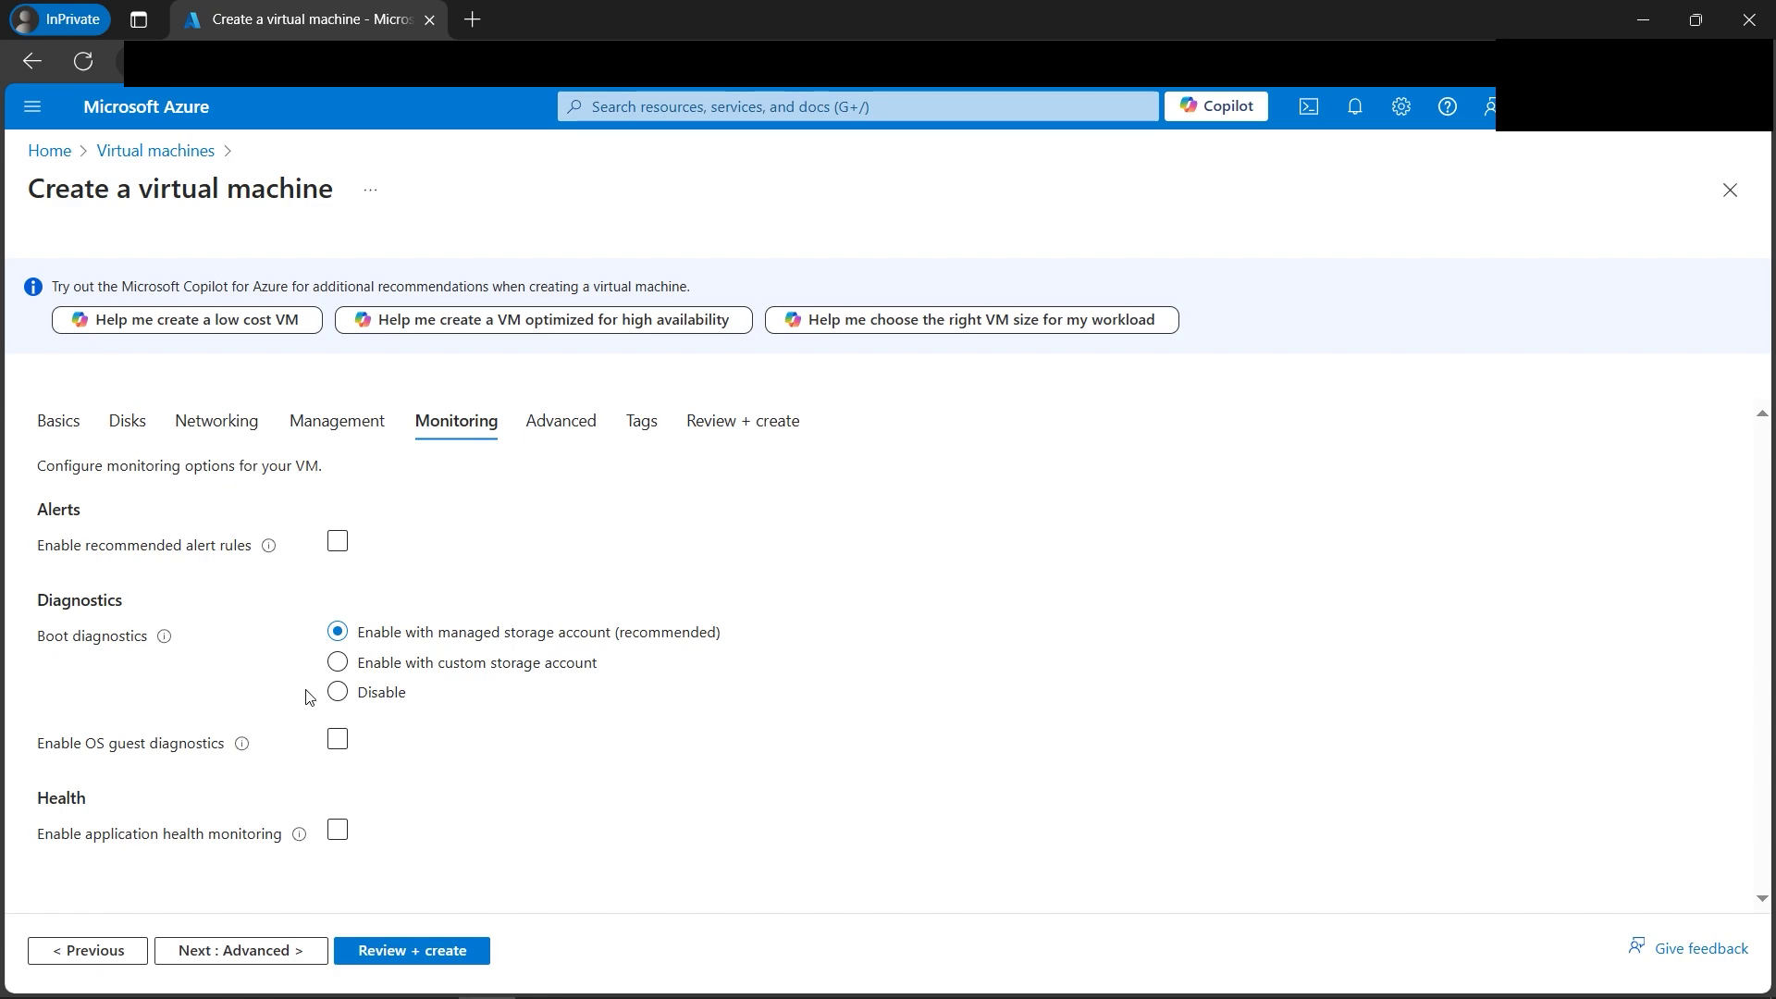
left_click(338, 691)
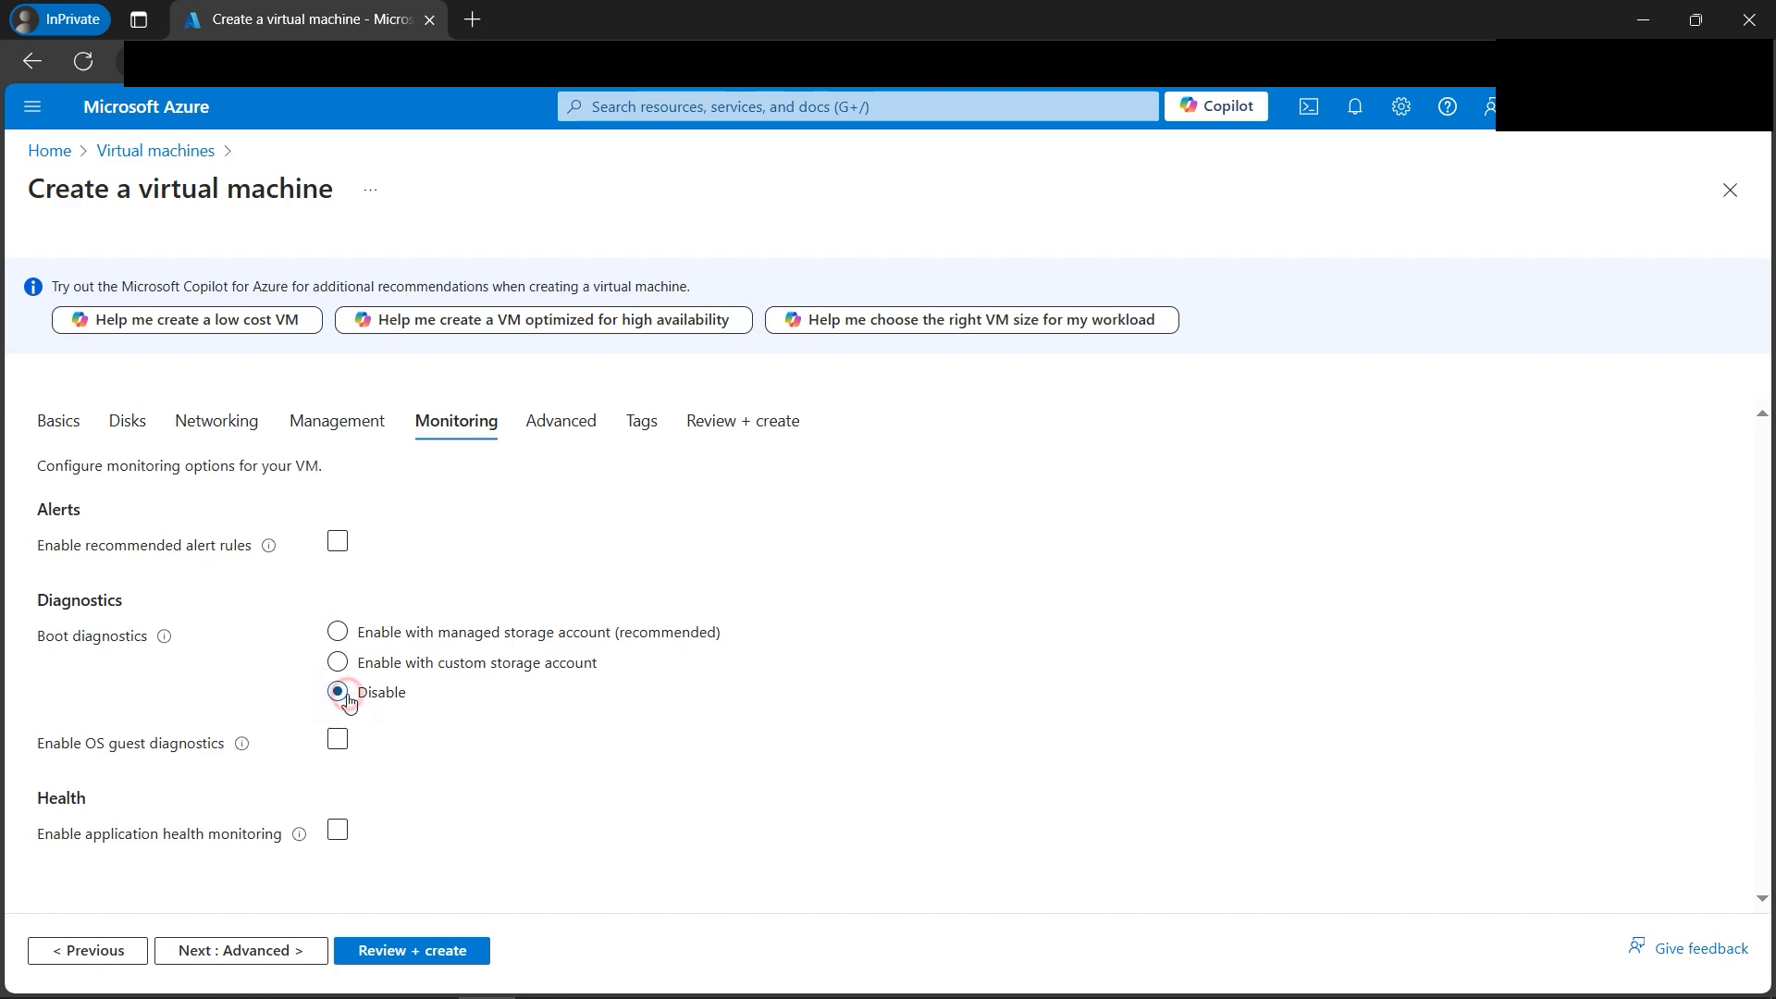
Submit the validated VM from Review + create and bring up Architecture Diagram.PNG.
left_click(271, 954)
scroll(610, 680, "down", 2)
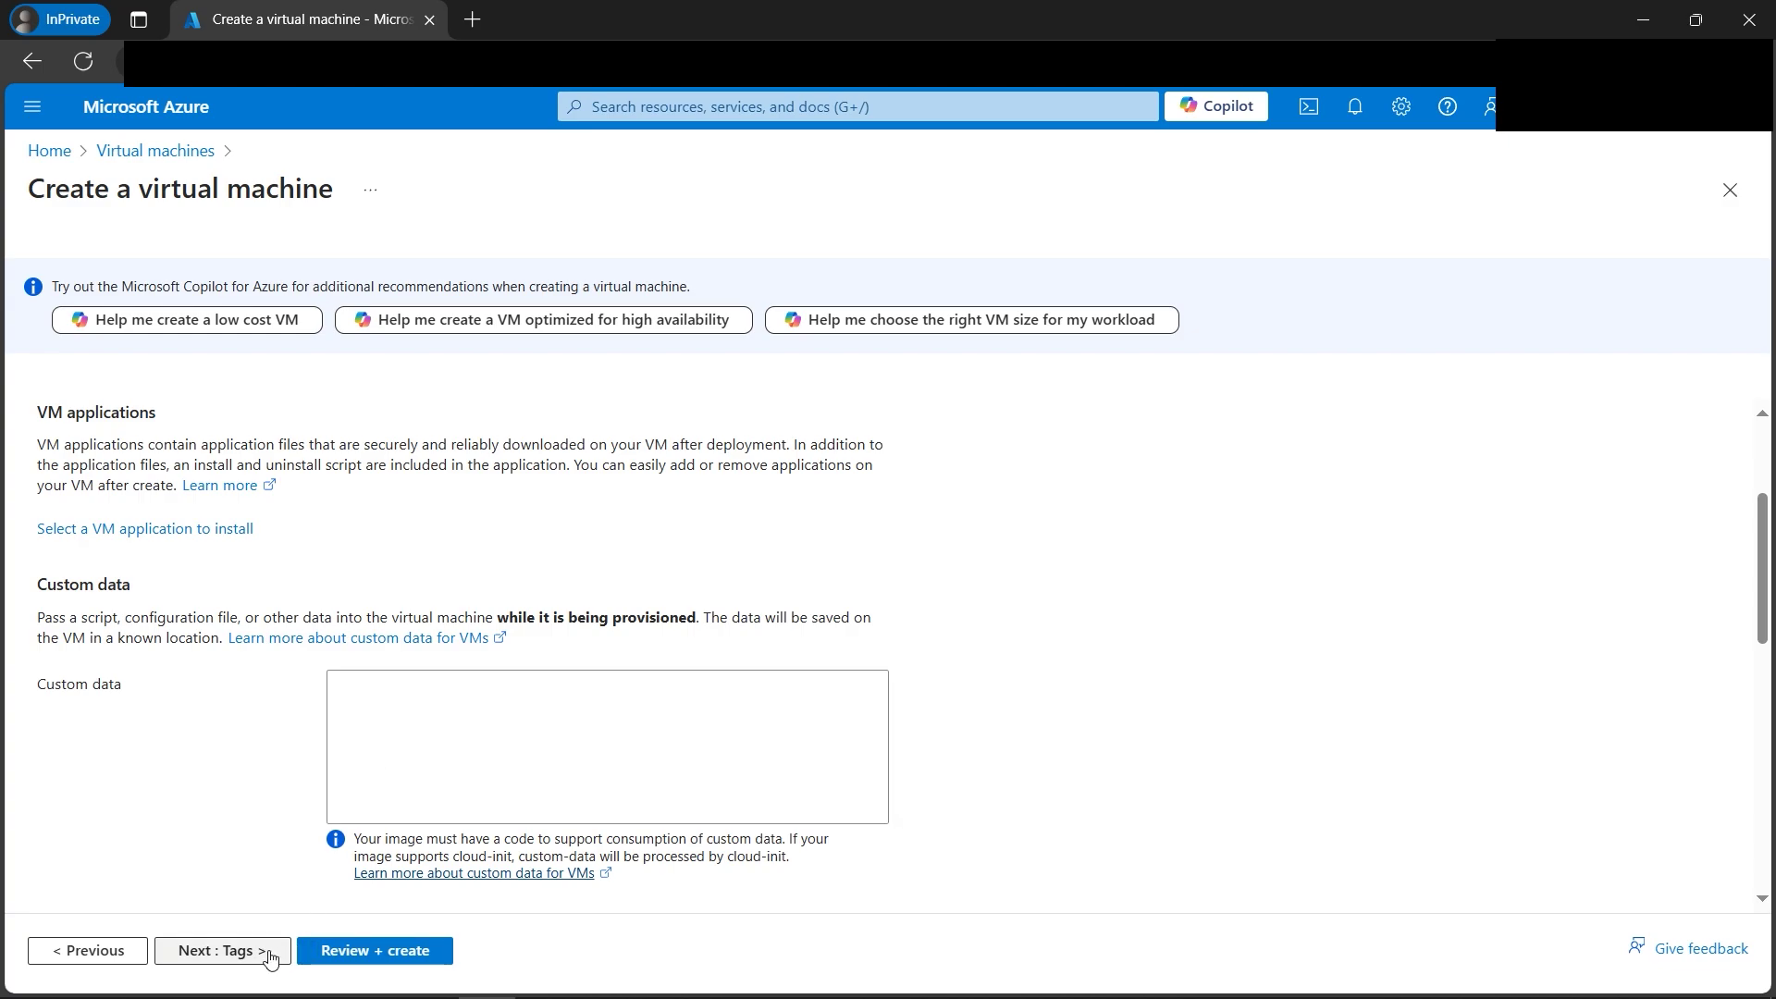
left_click(399, 954)
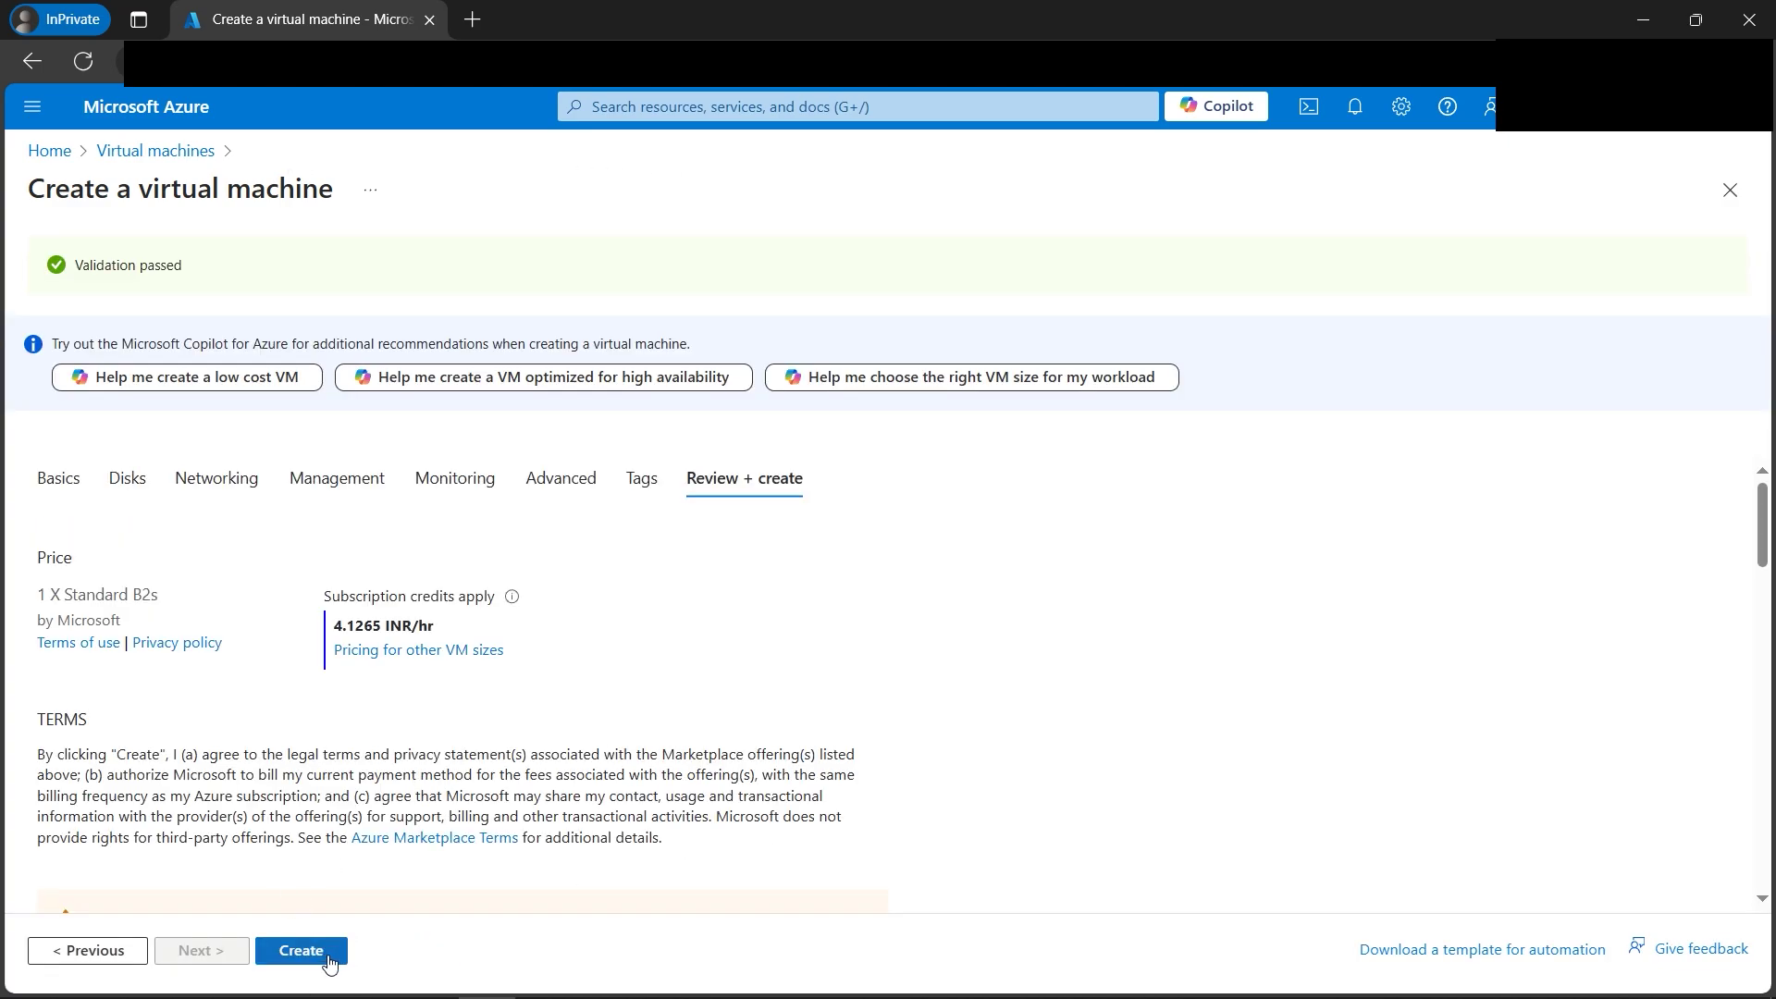
left_click(318, 955)
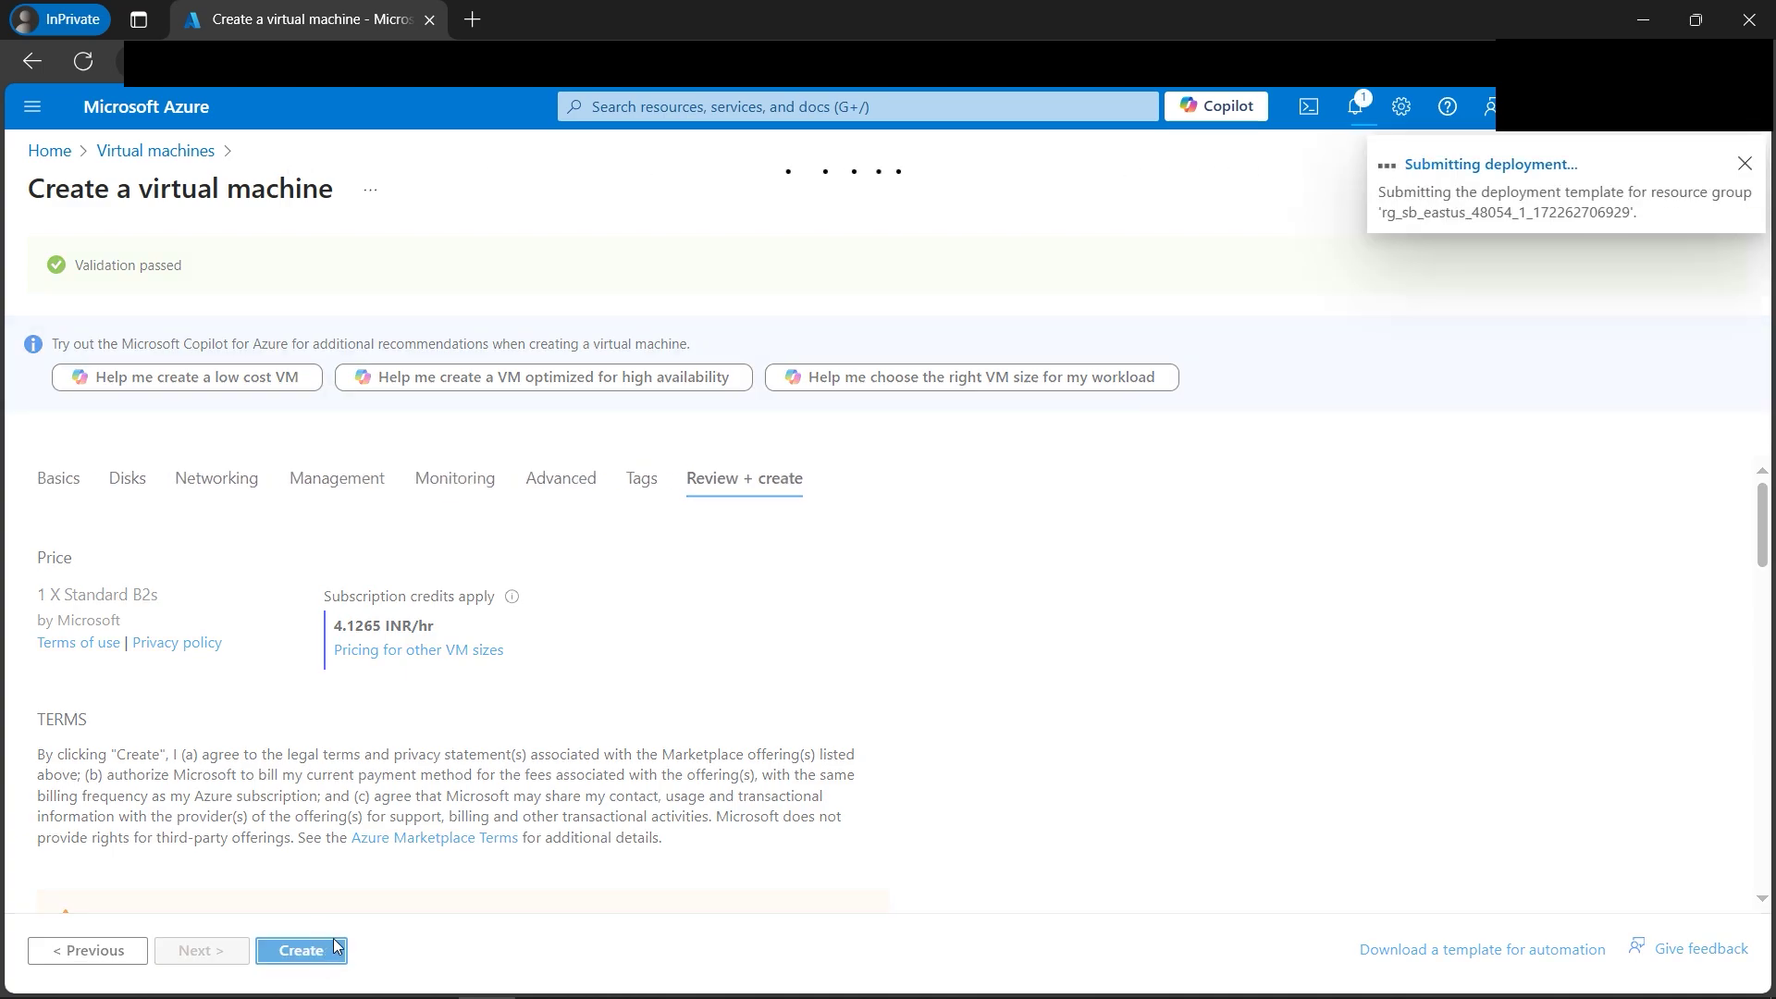
mouse_move(544, 992)
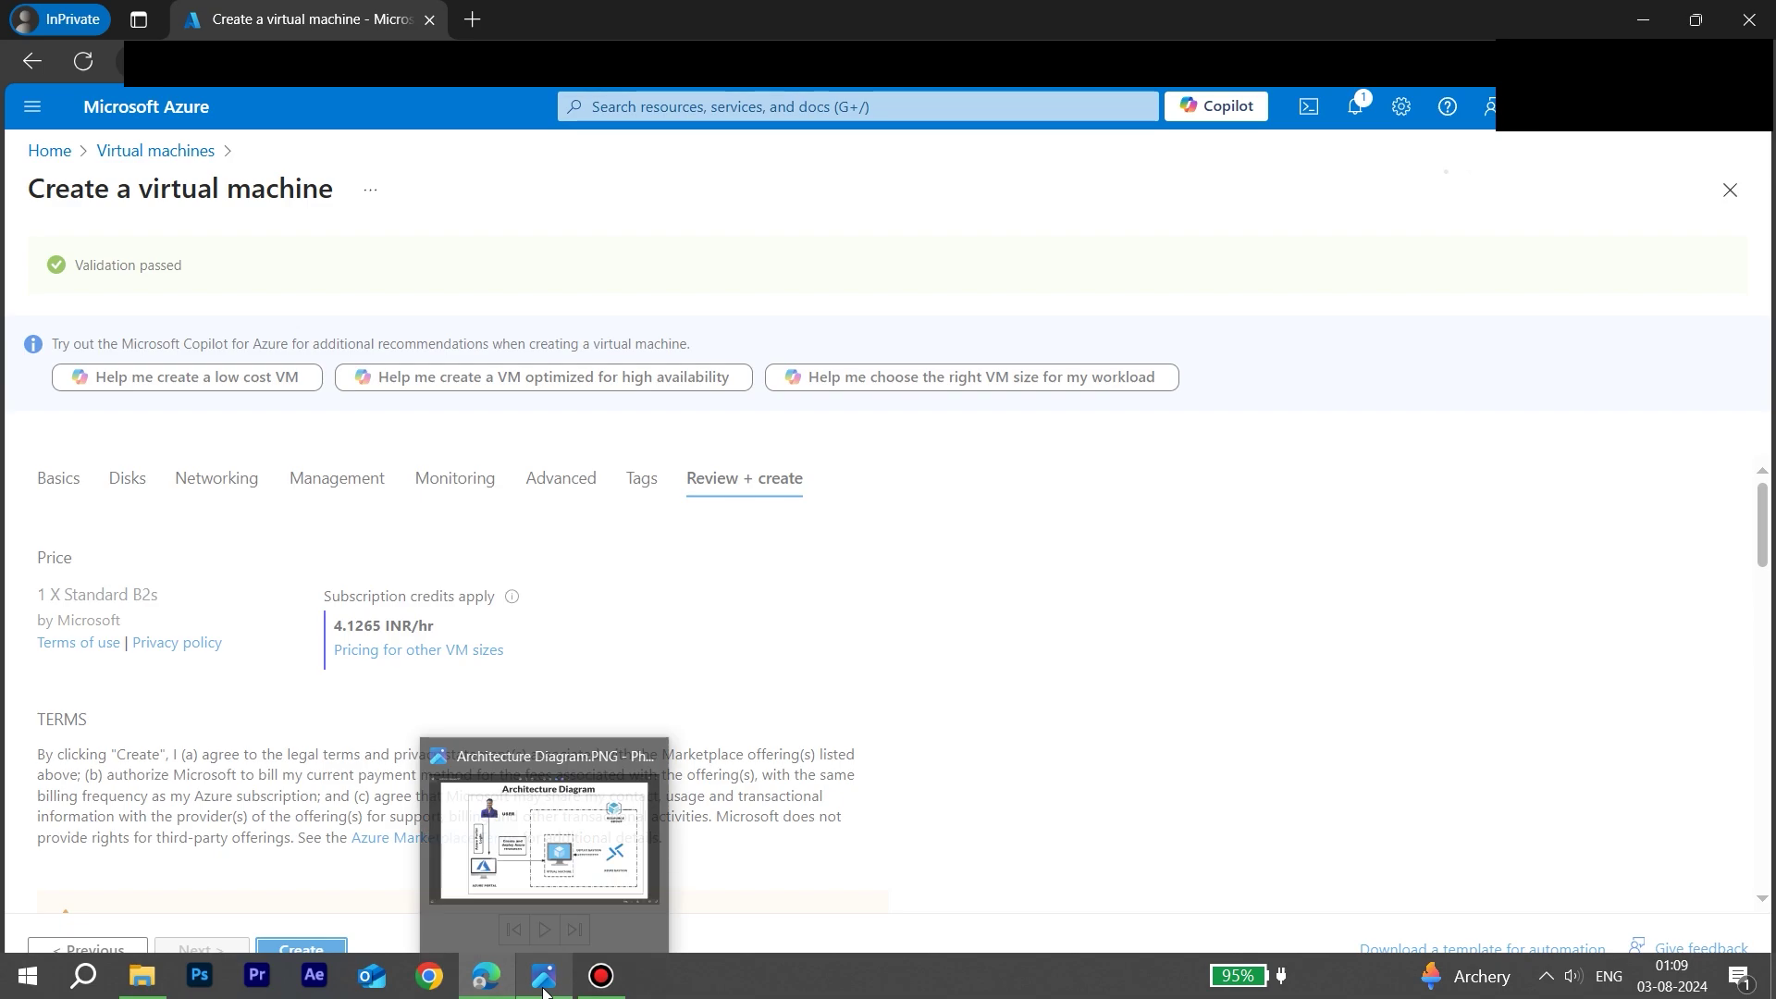
left_click(555, 842)
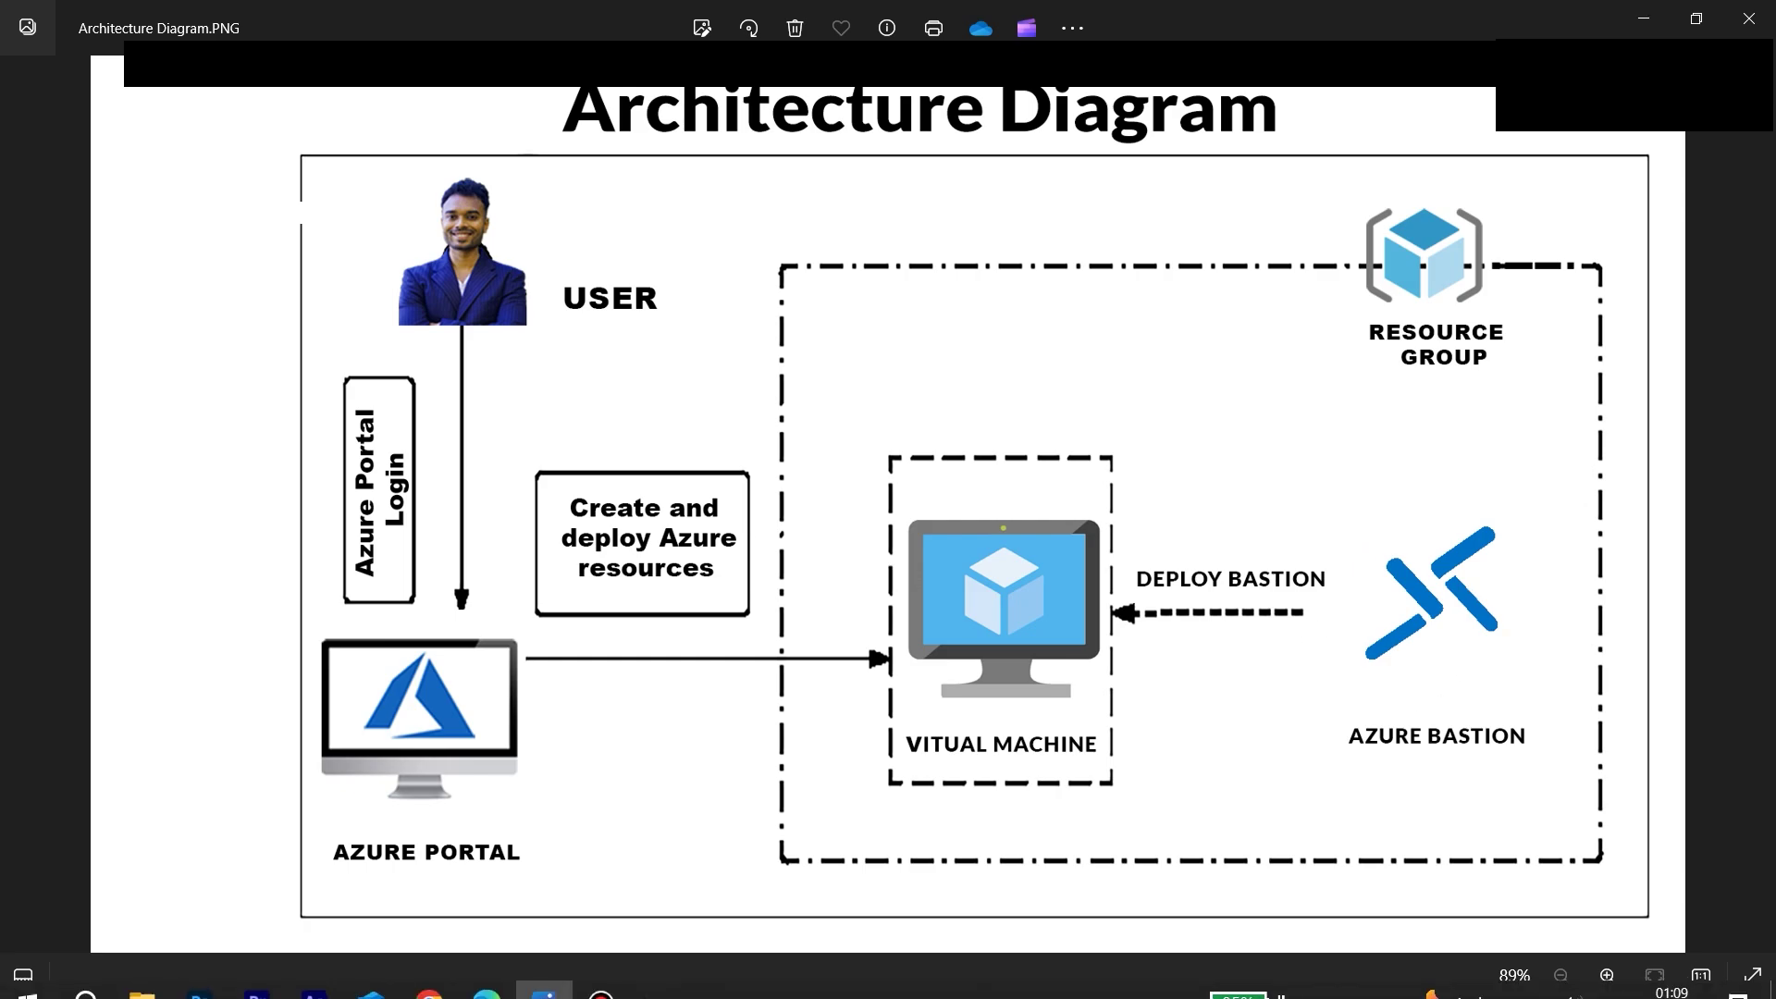
Switch back to Edge, where the VM deployment now shows as complete.
left_click(487, 976)
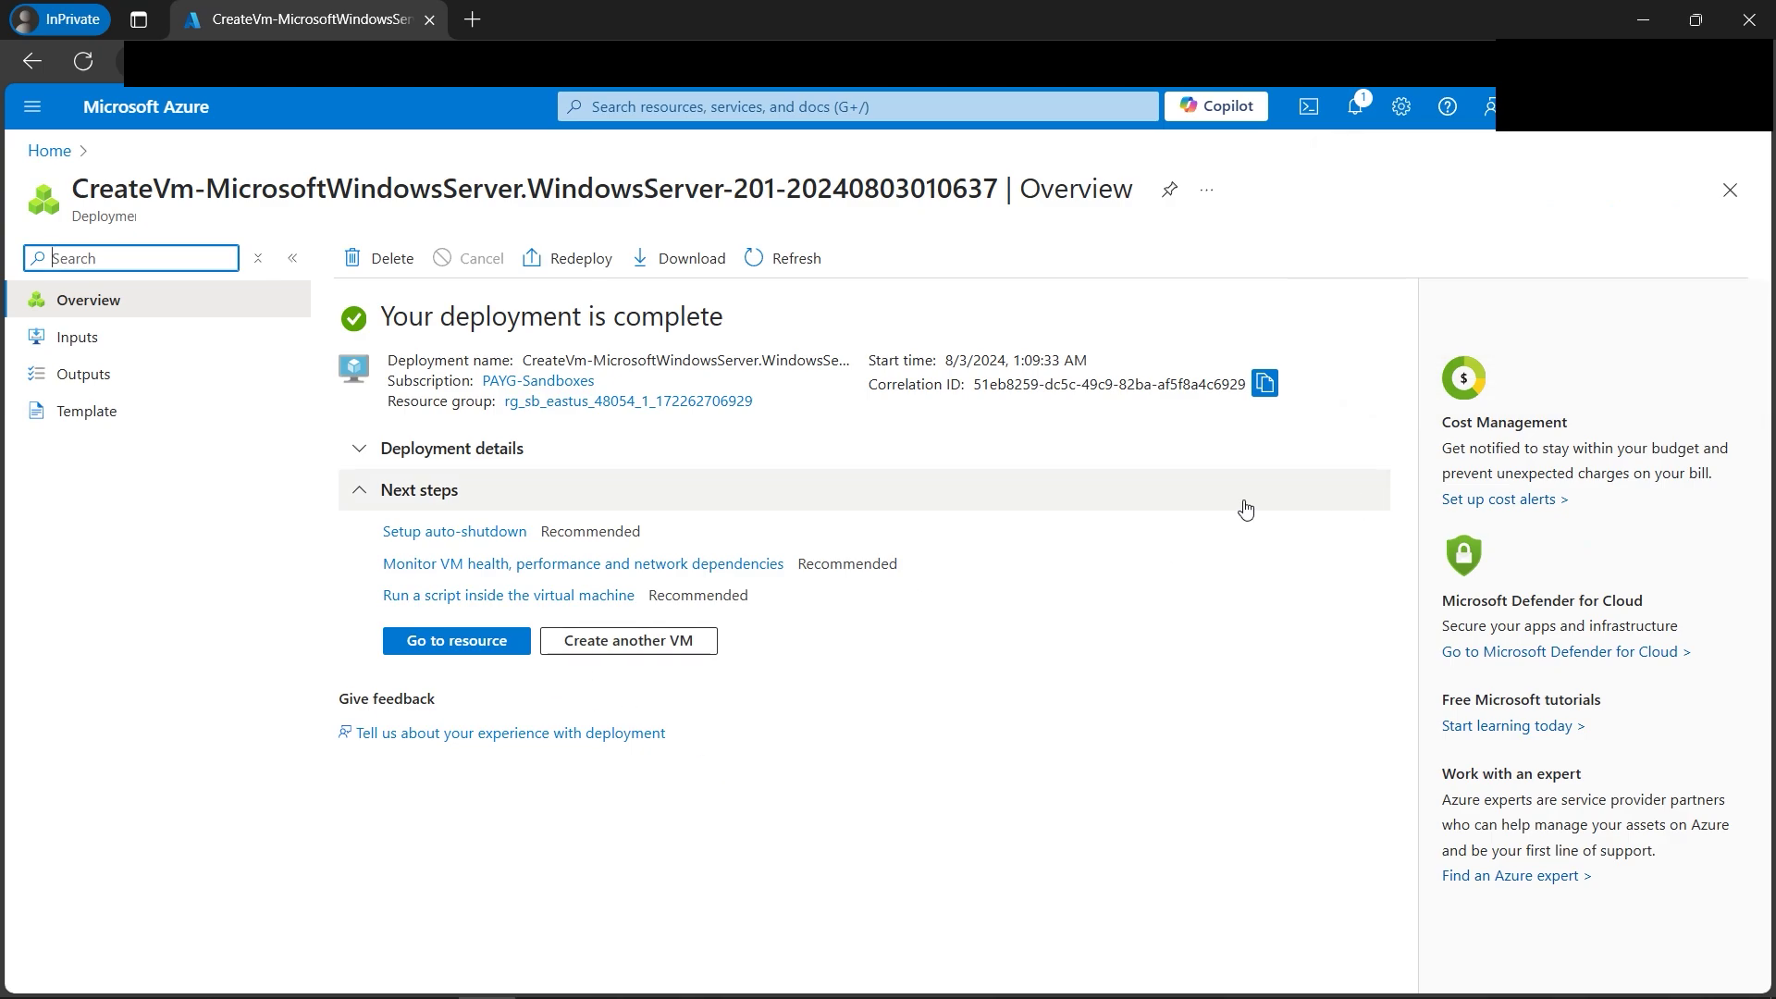
Open the cloudguruamitBastion VM and confirm its Public IP address is empty.
left_click(478, 643)
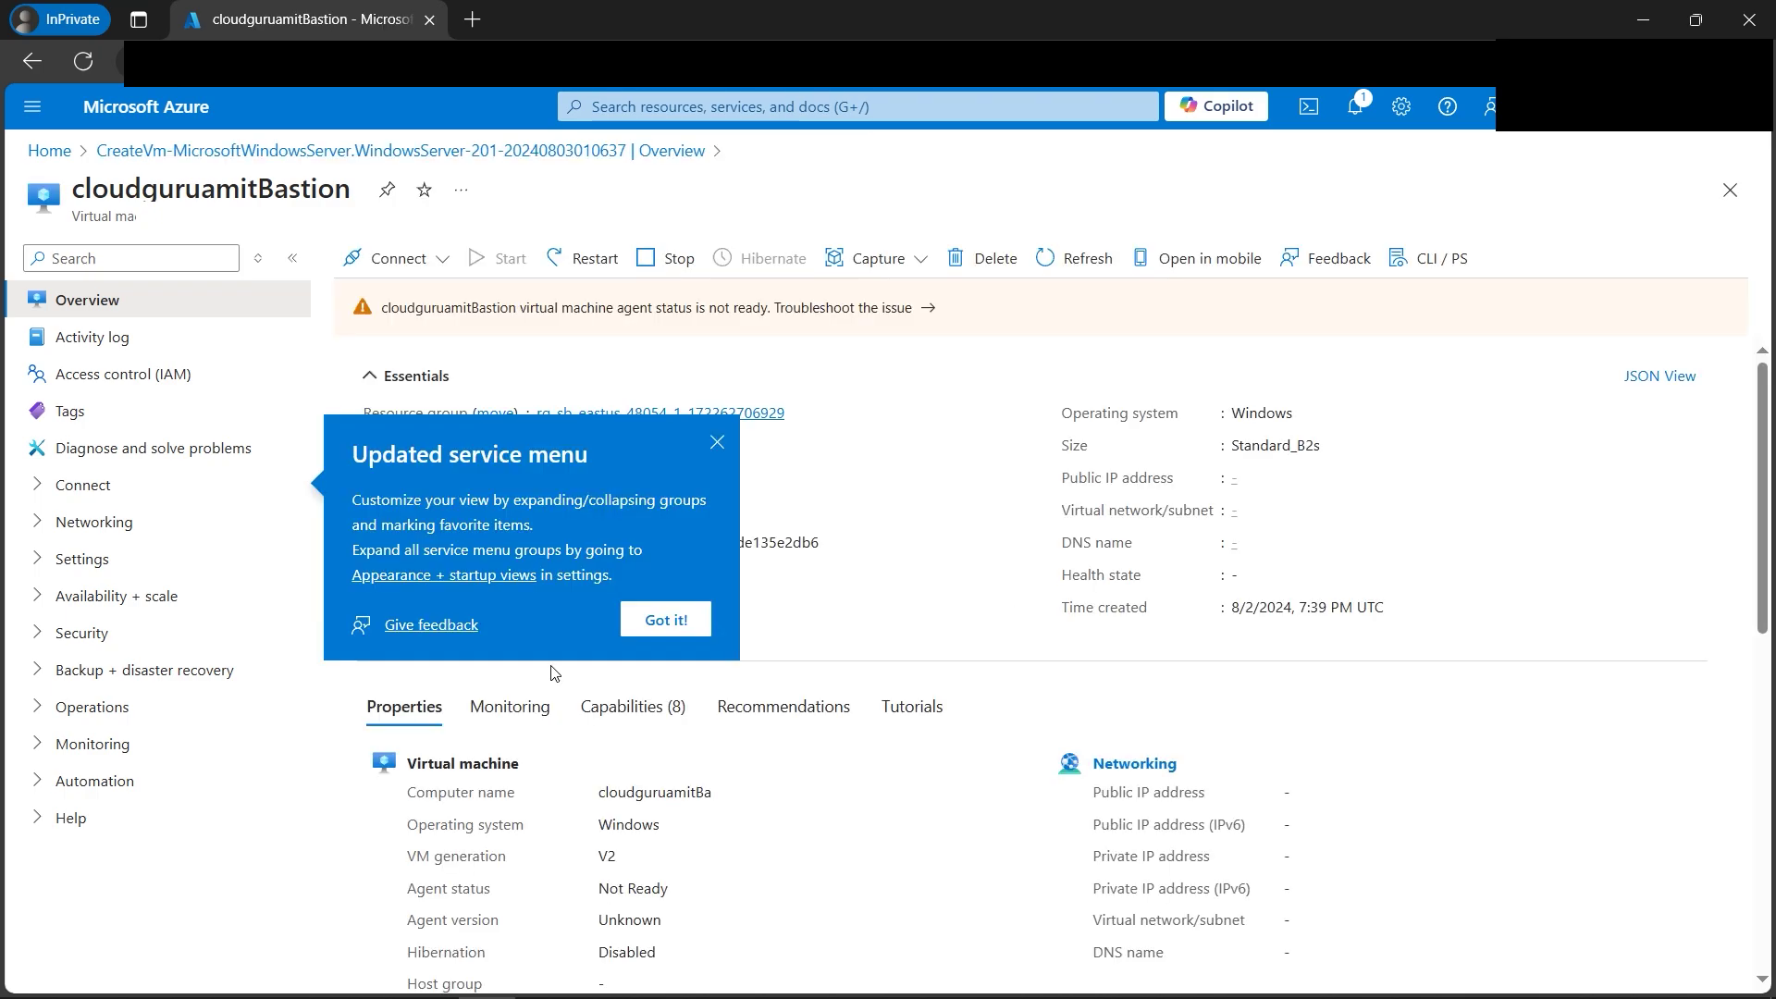
left_click(666, 618)
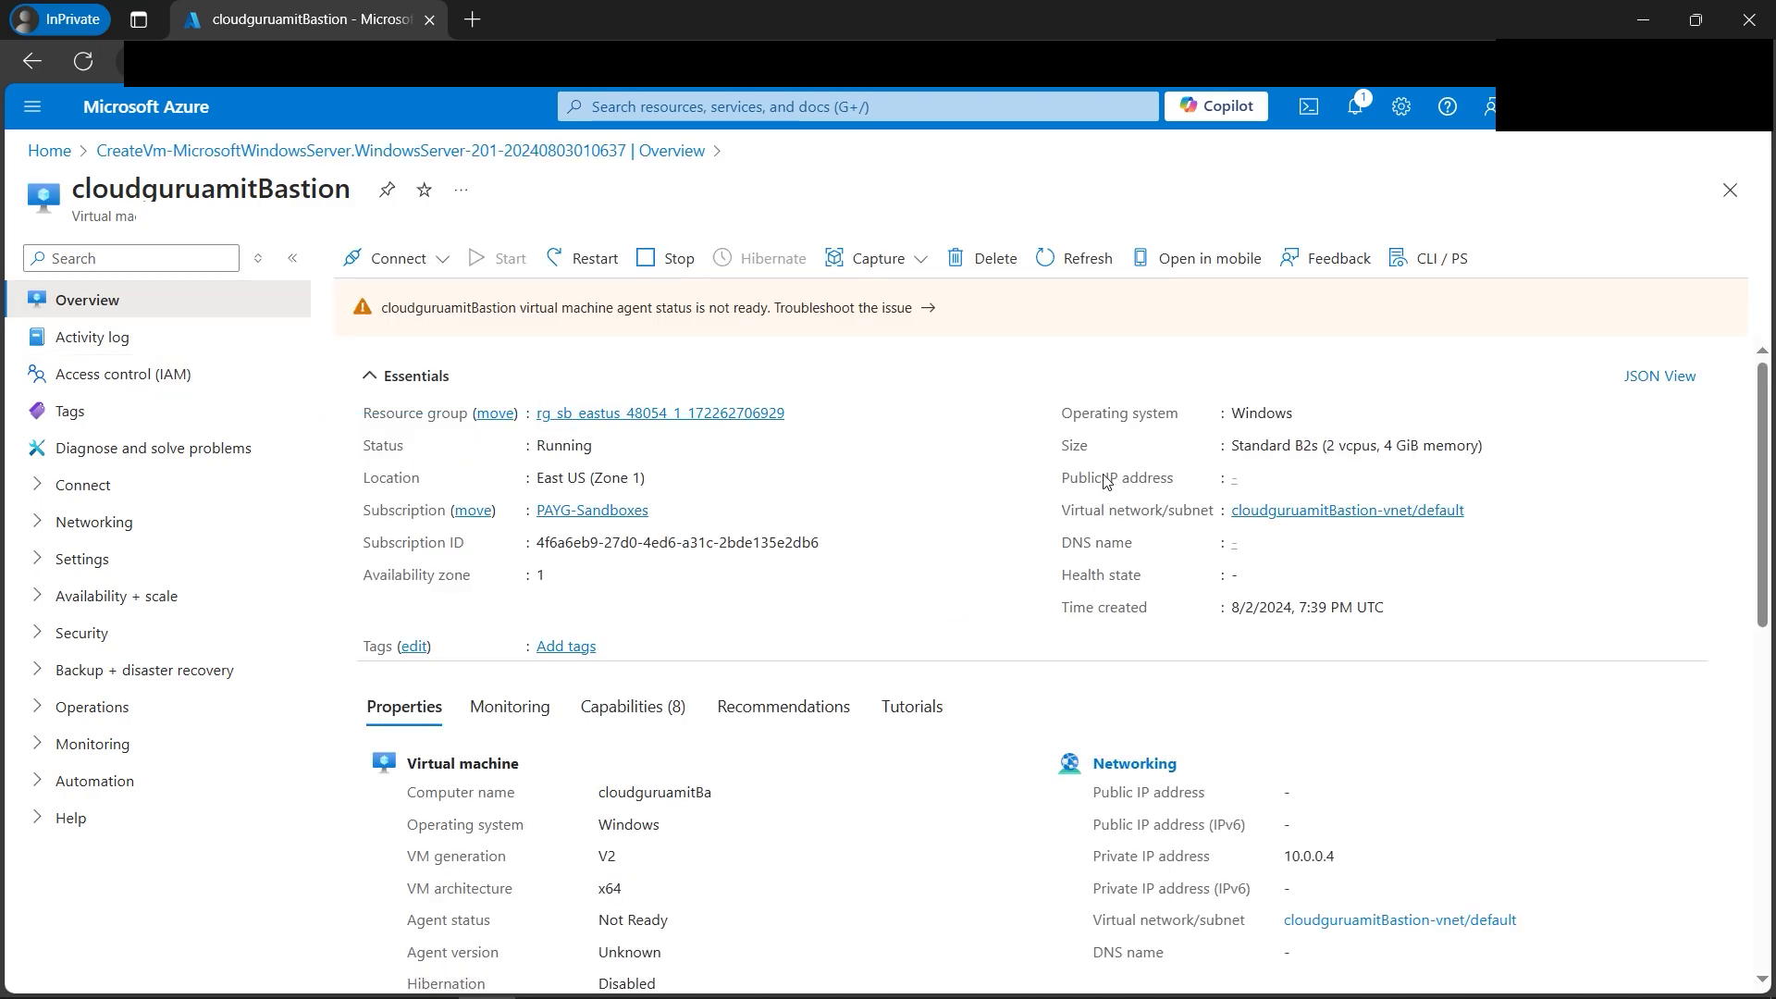
left_click_drag(1057, 479, 1270, 482)
left_click(1247, 479)
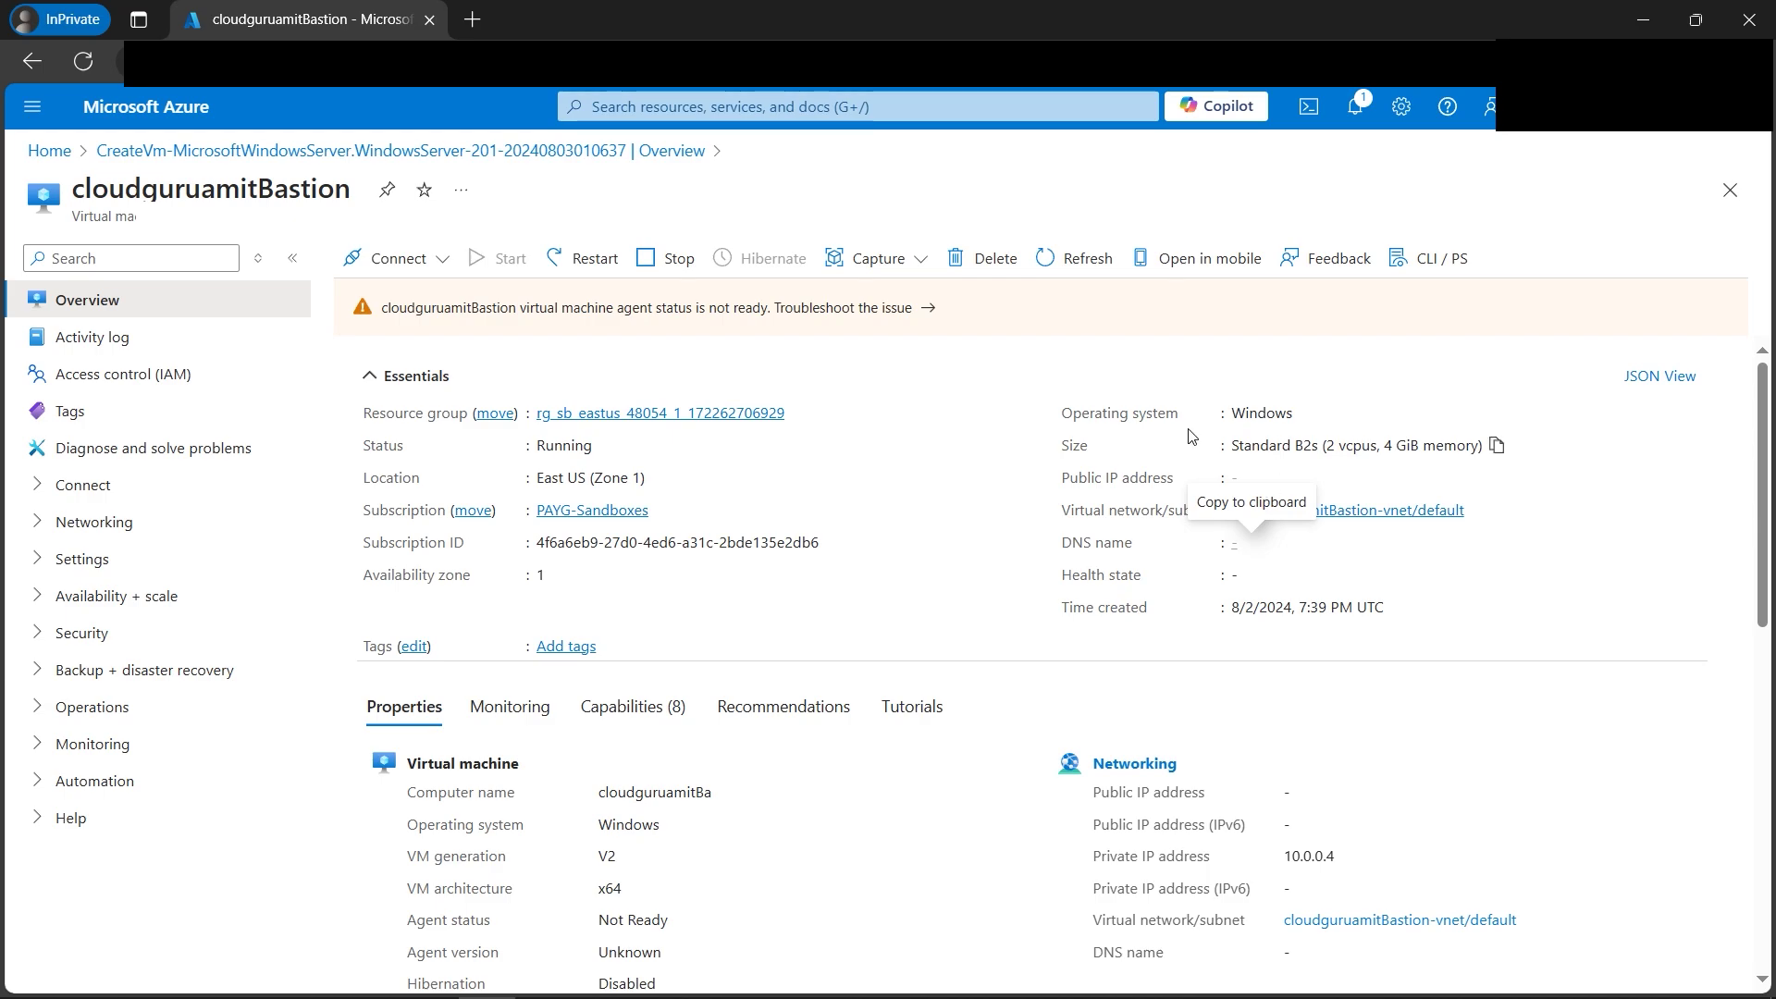
left_click(440, 263)
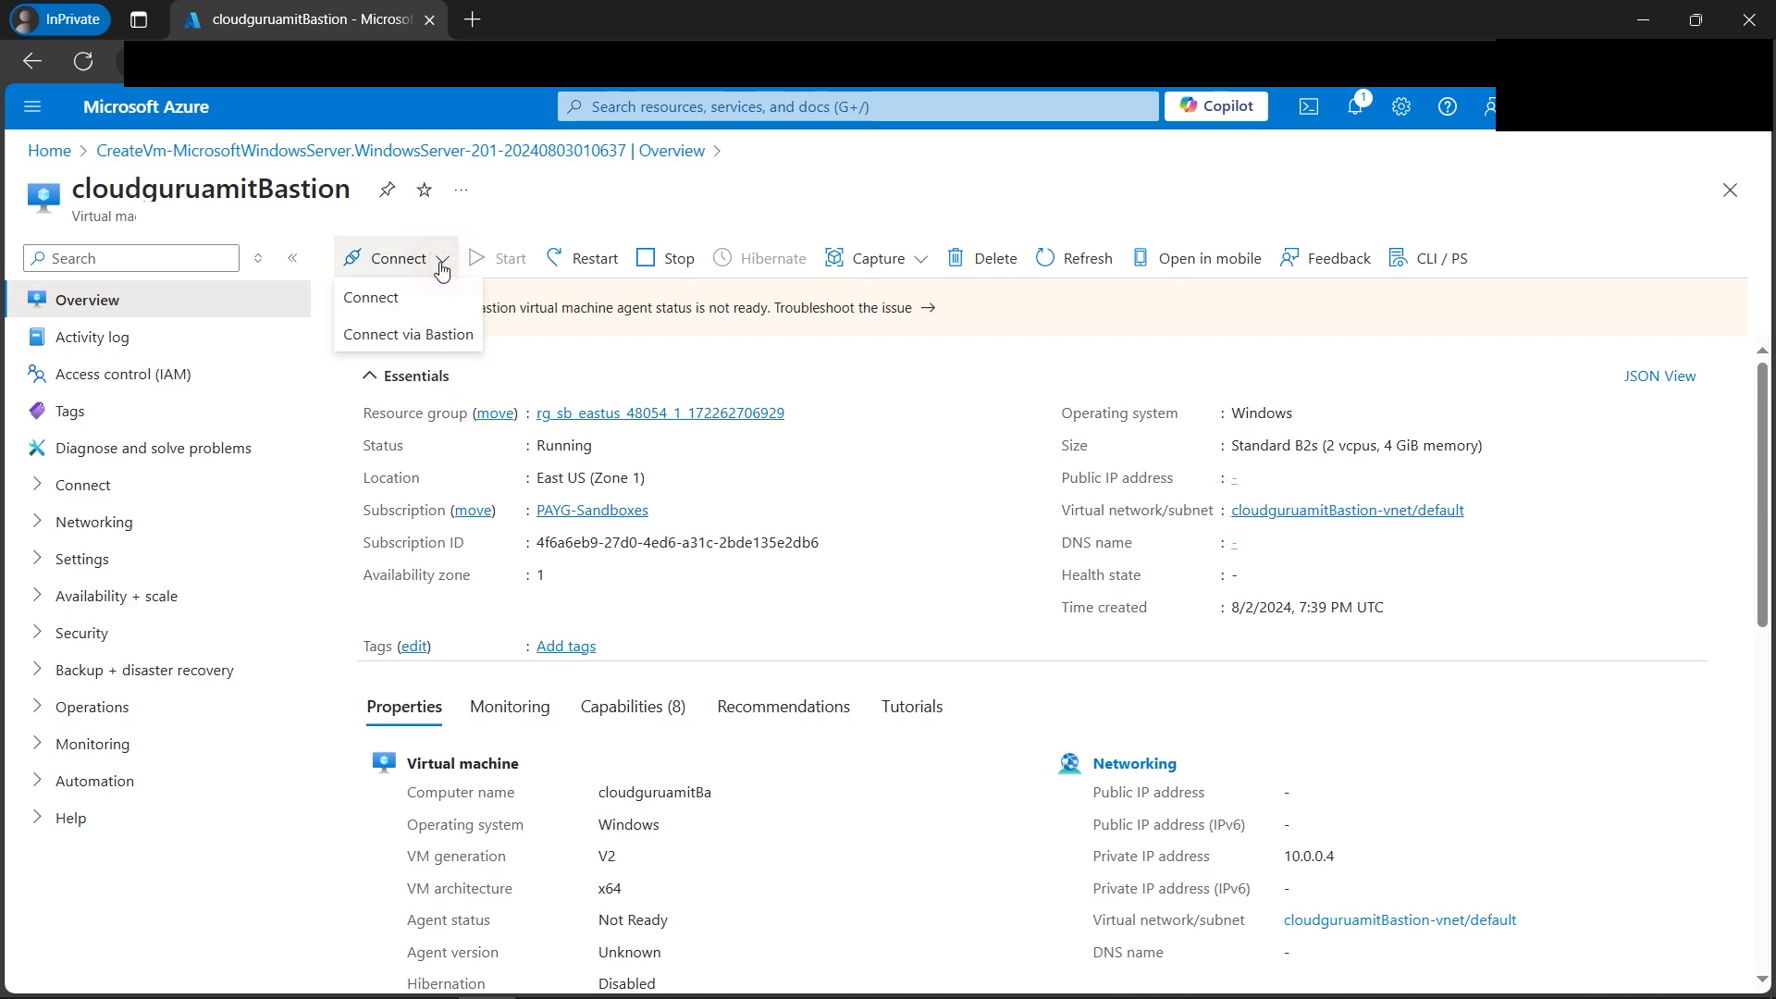
Deploy a Bastion host for the VM's virtual network from the Connect via Bastion page.
left_click(423, 338)
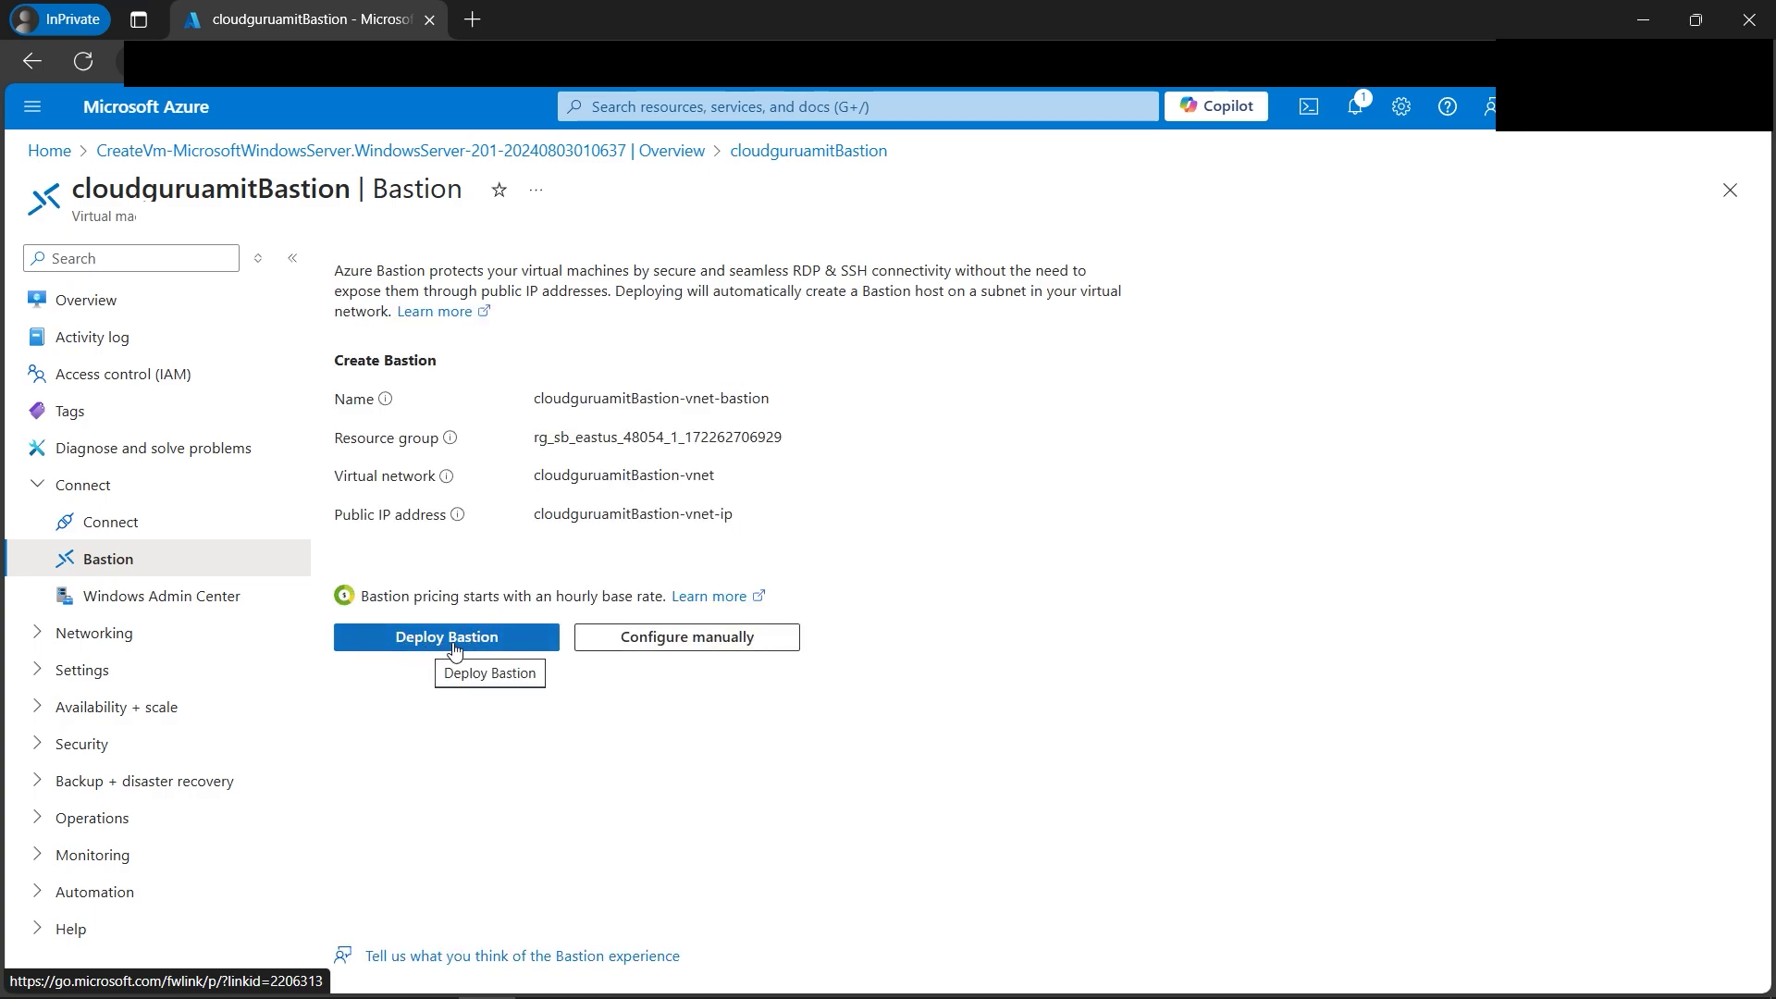
left_click(453, 648)
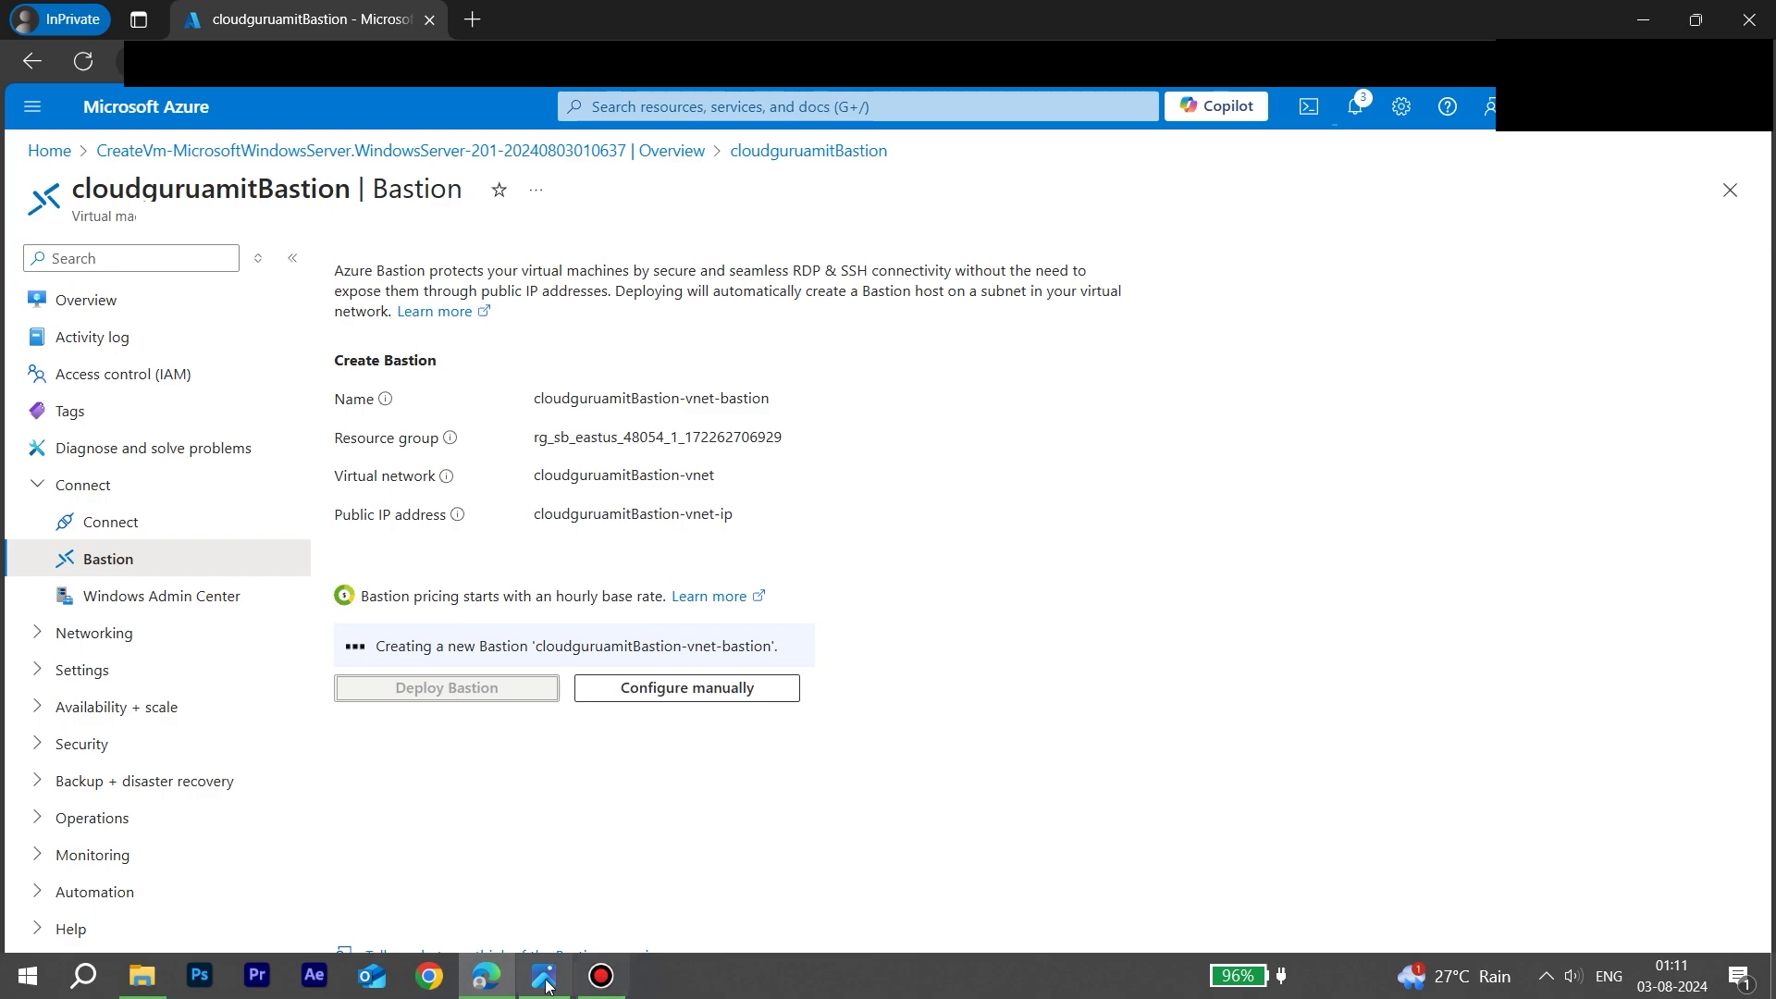
left_click(547, 971)
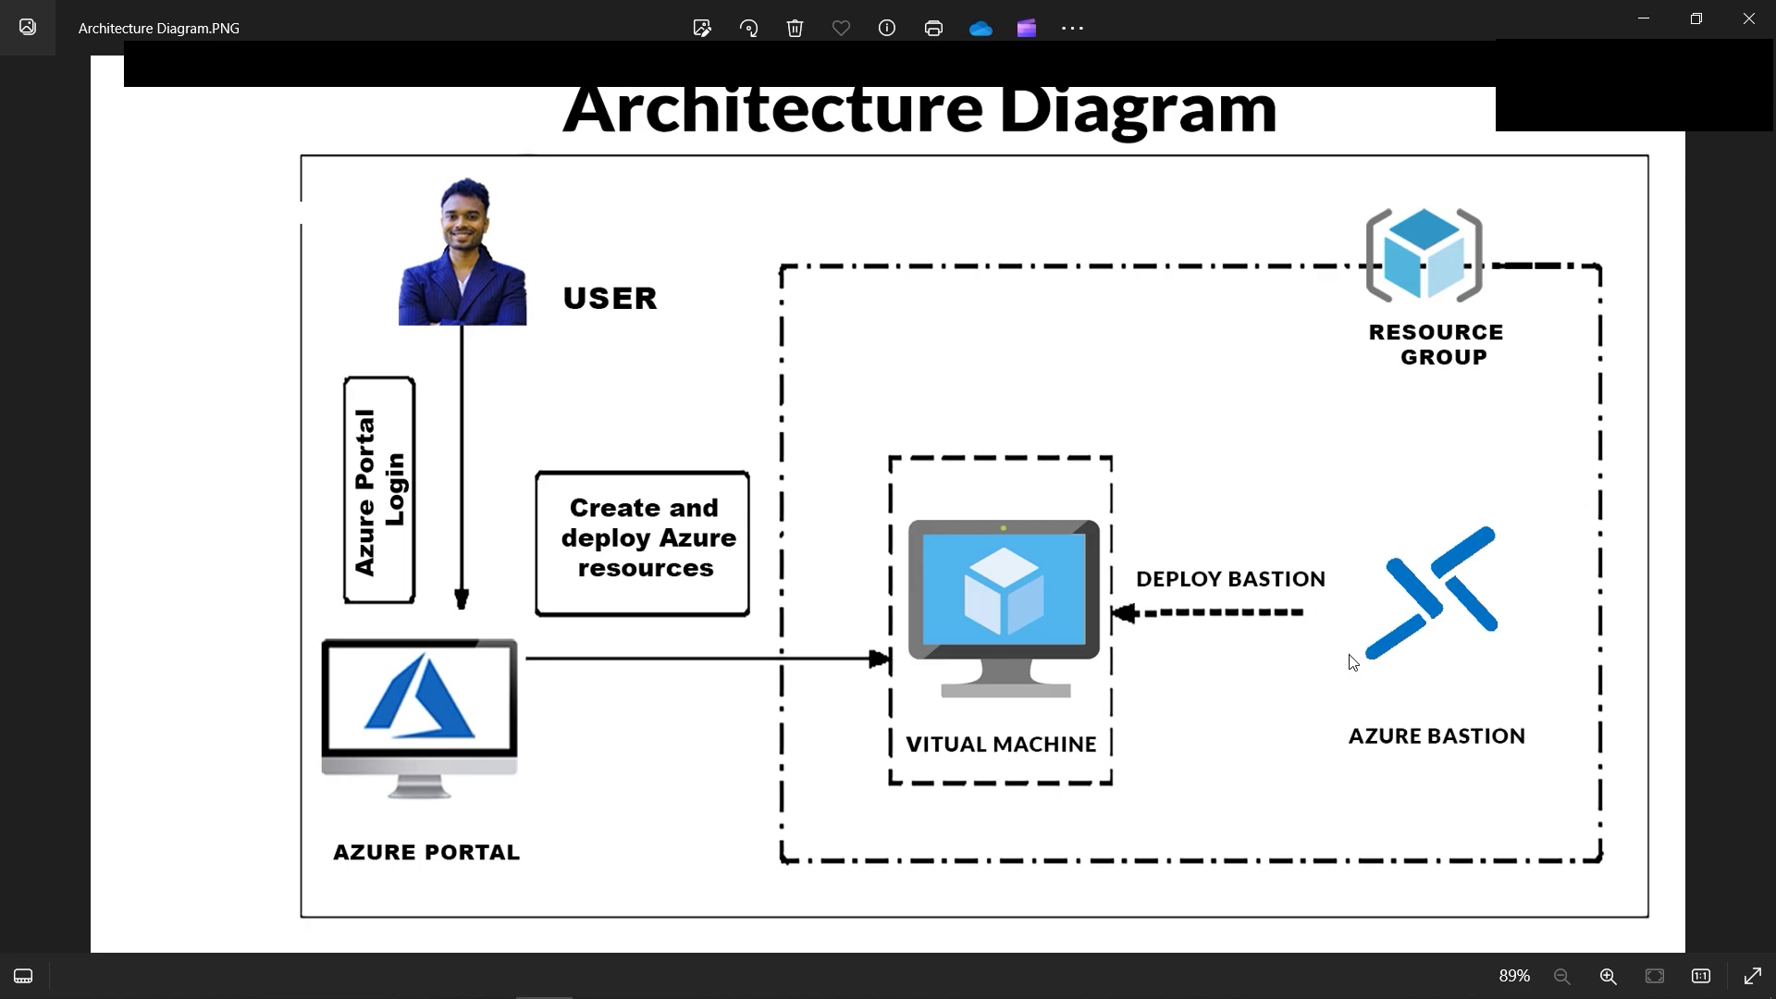
Return to the Bastion page showing cloudguruamitBastion-vnet-bastion provisioned successfully.
left_click(497, 990)
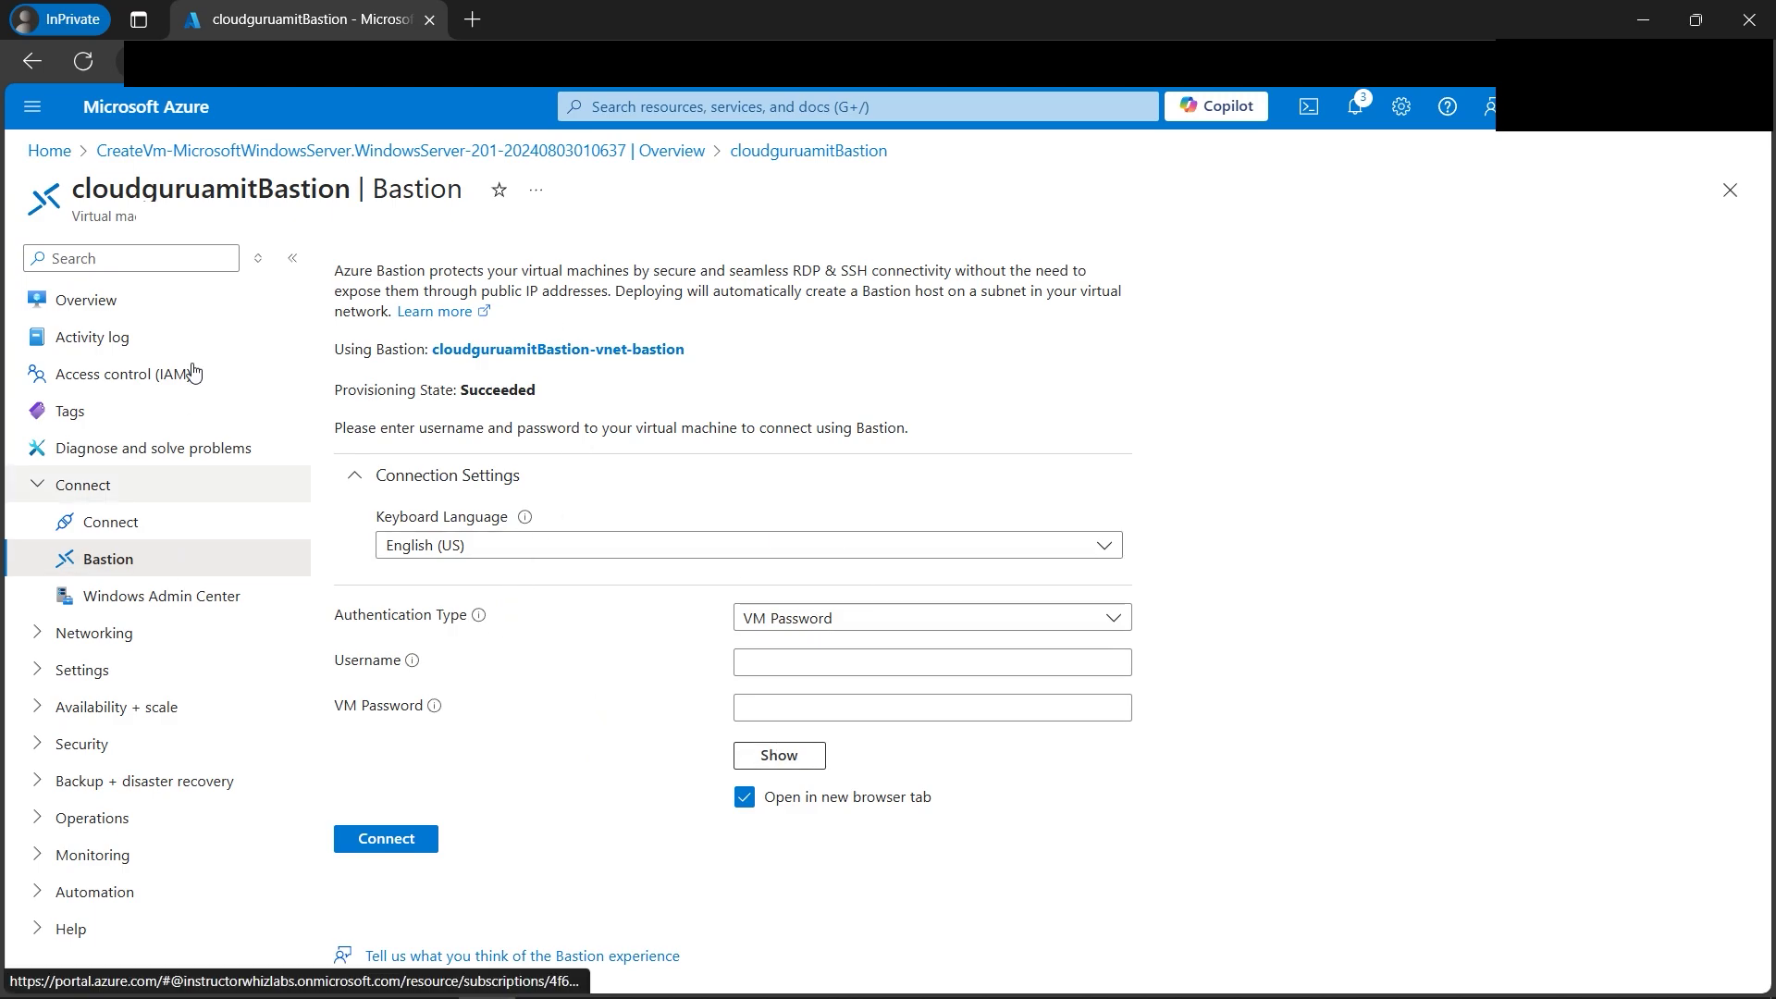
Move between the VM's Connect, Overview and Bastion pages, ending on Bastion.
left_click(135, 526)
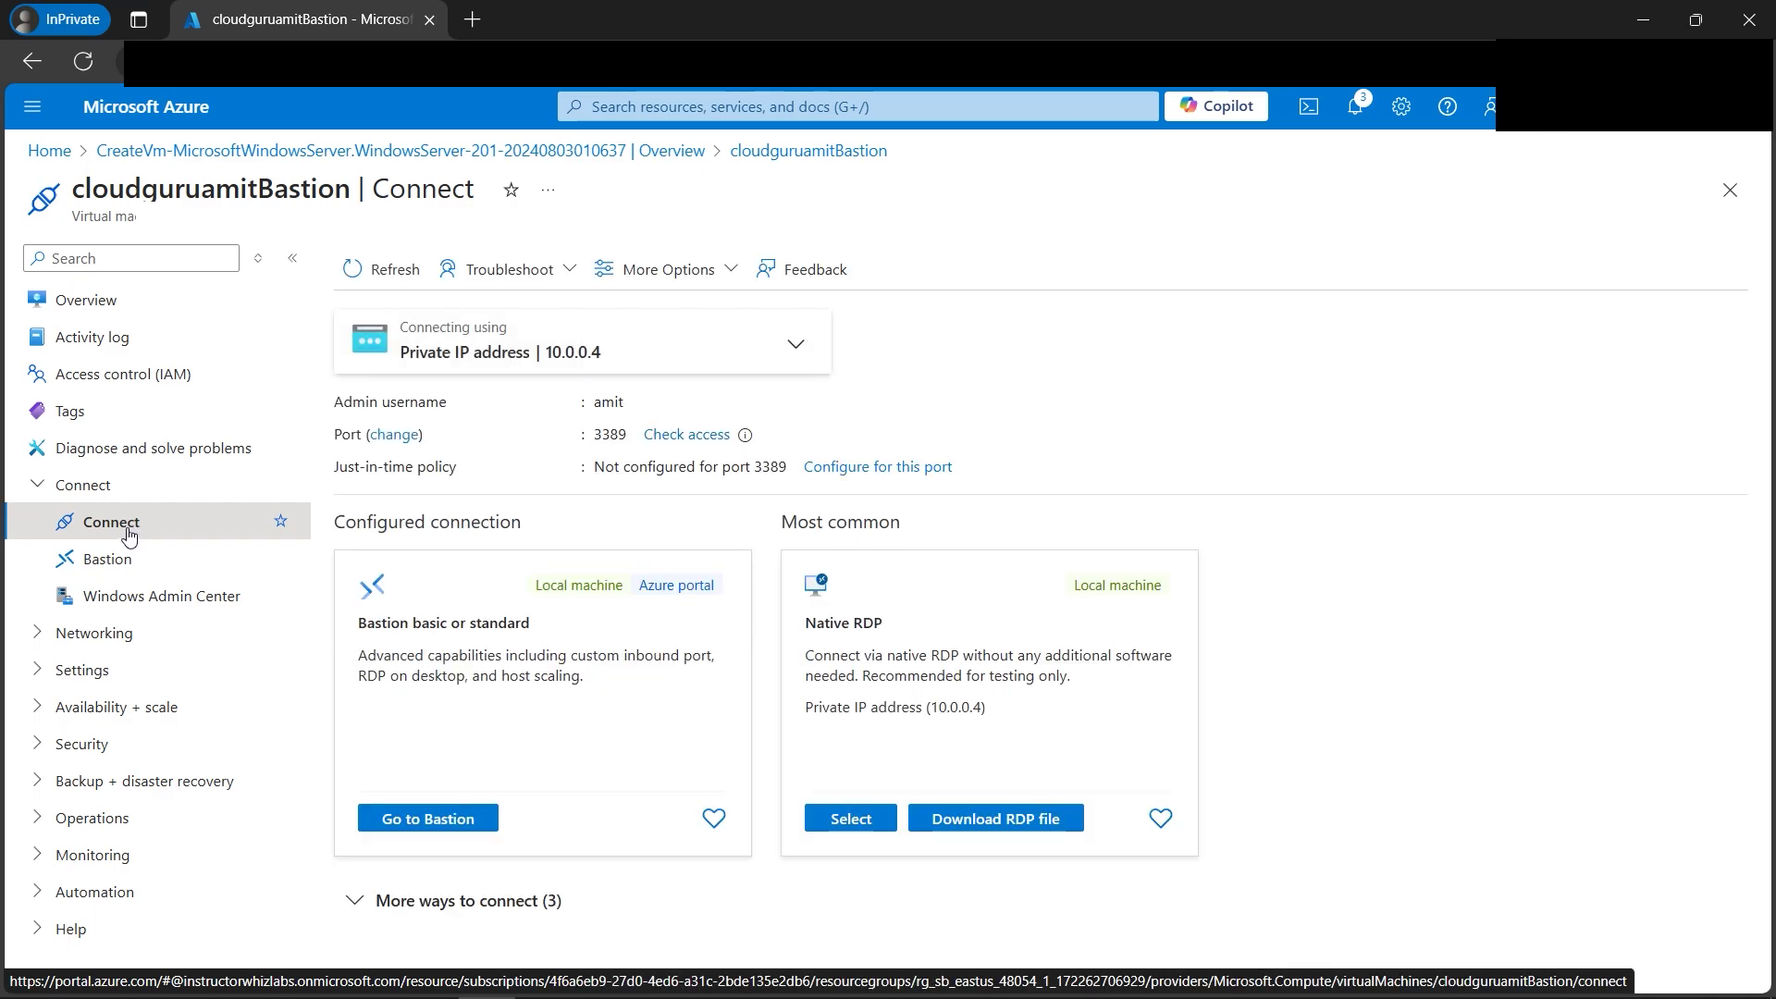
left_click(136, 580)
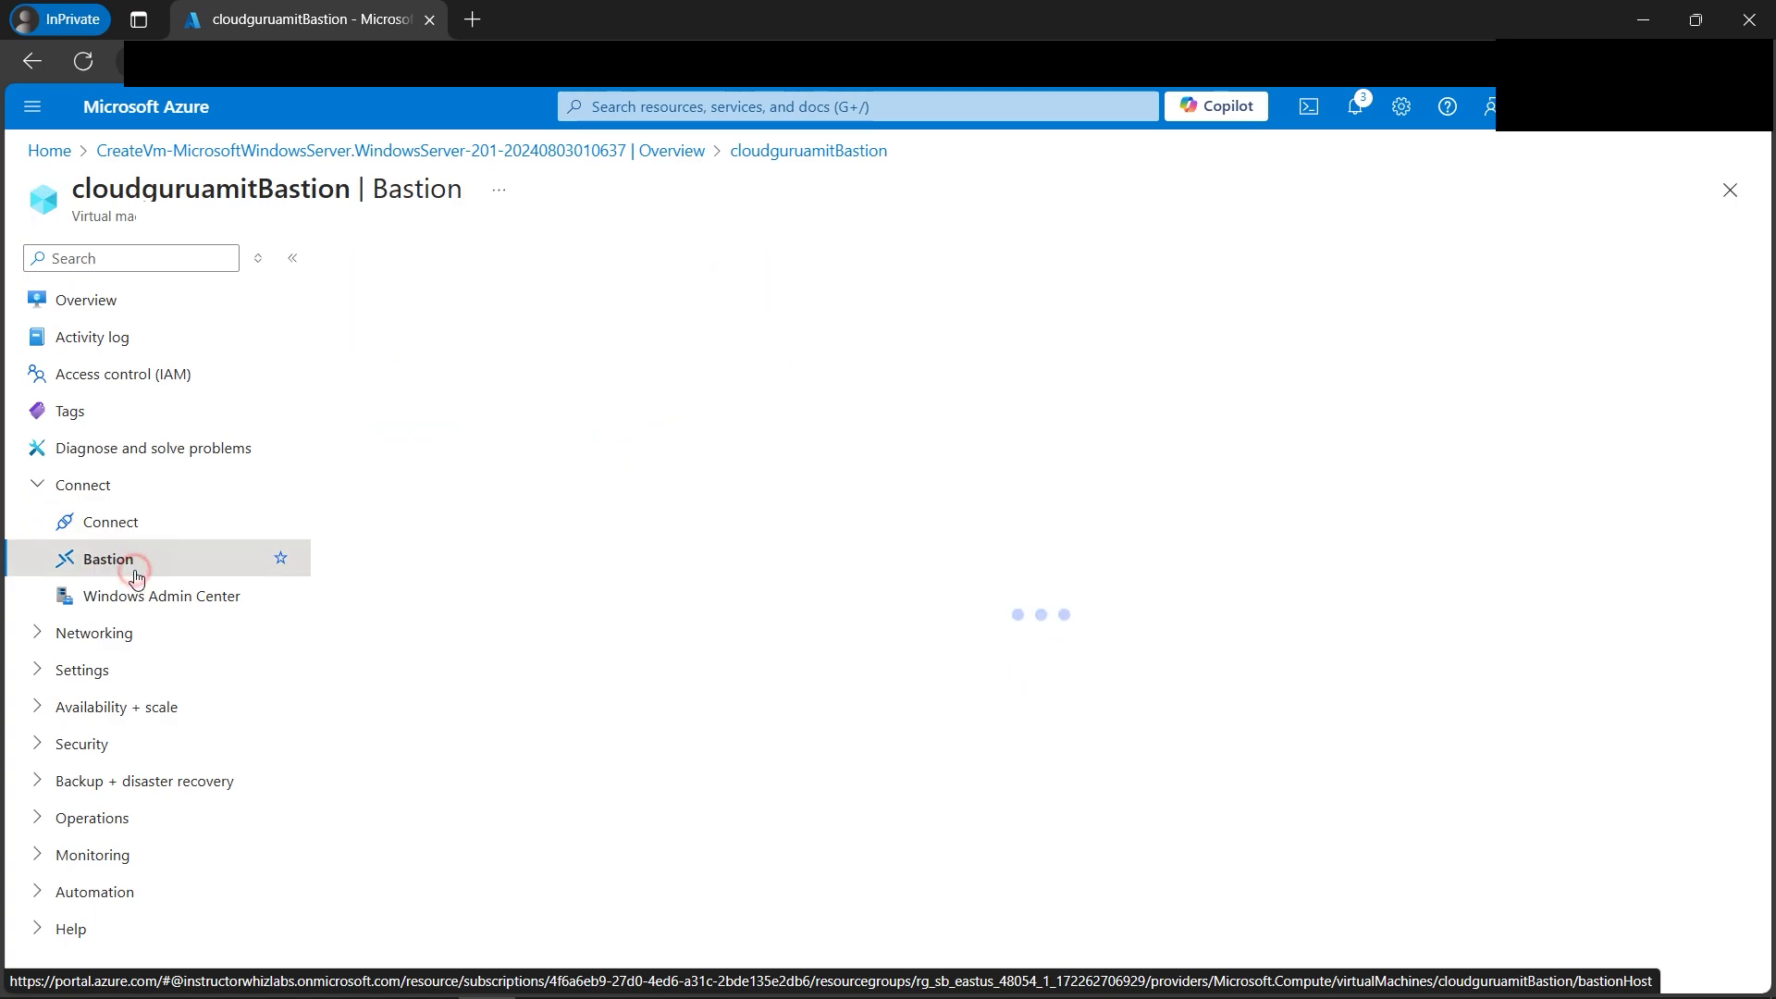
left_click(115, 303)
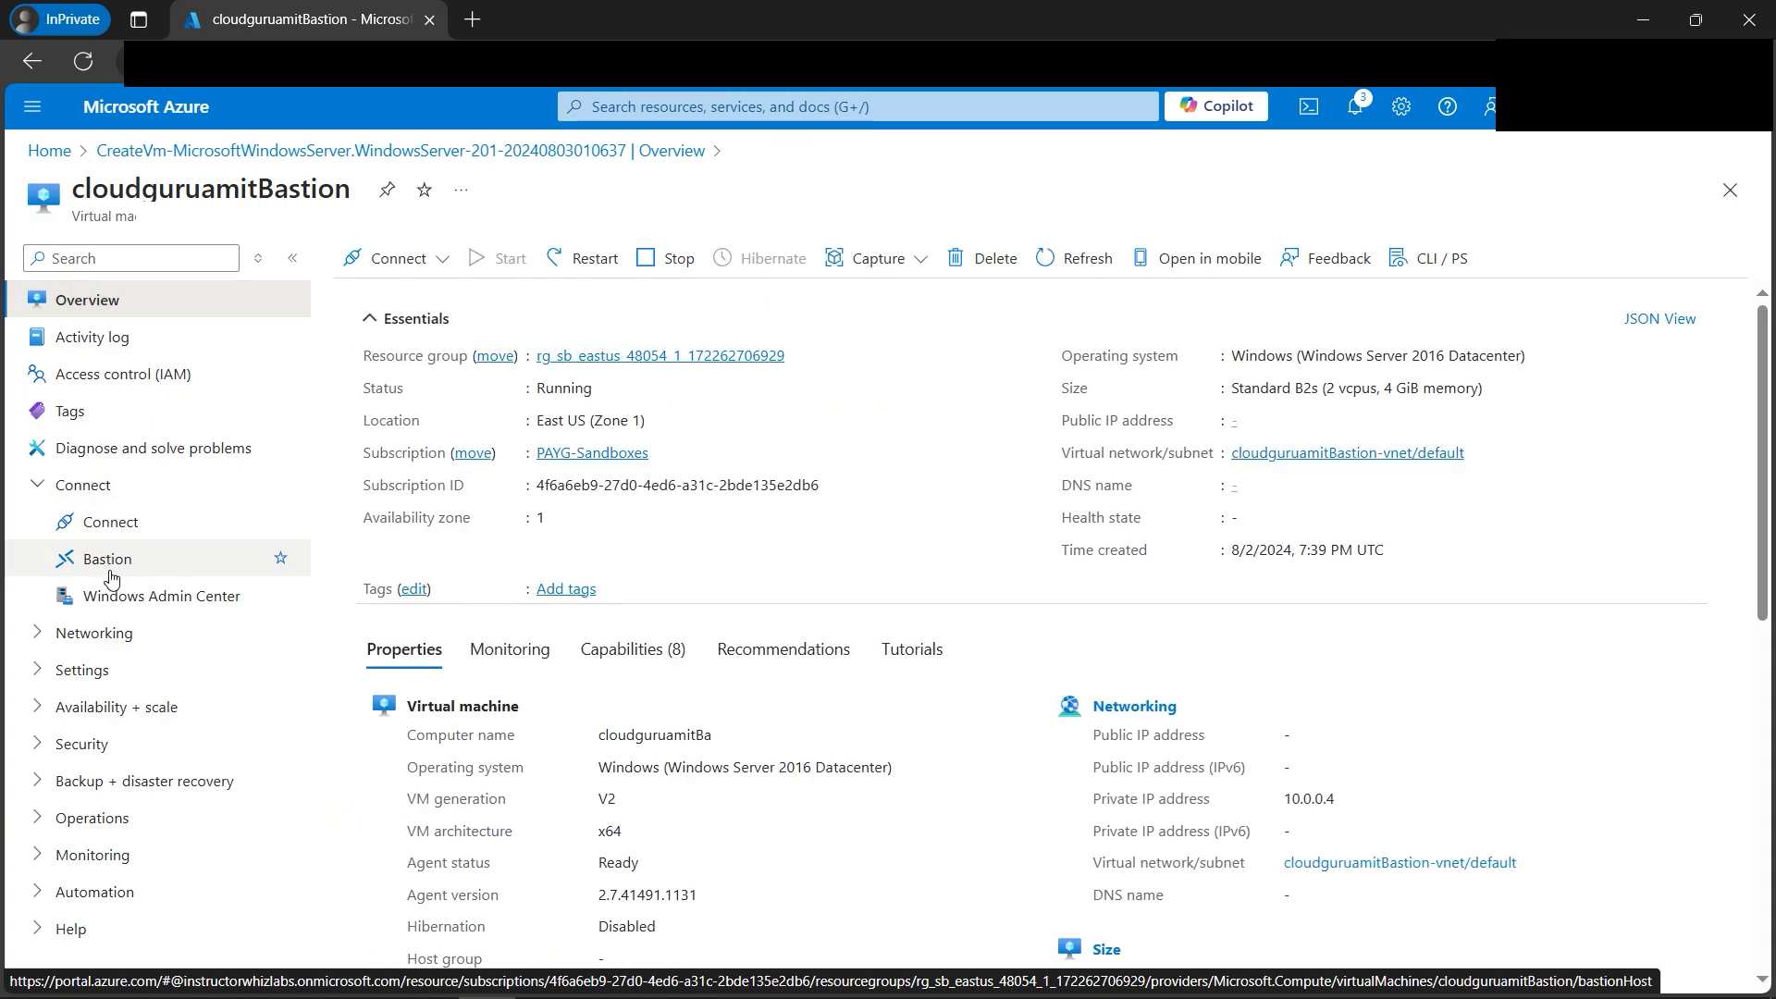
left_click(112, 575)
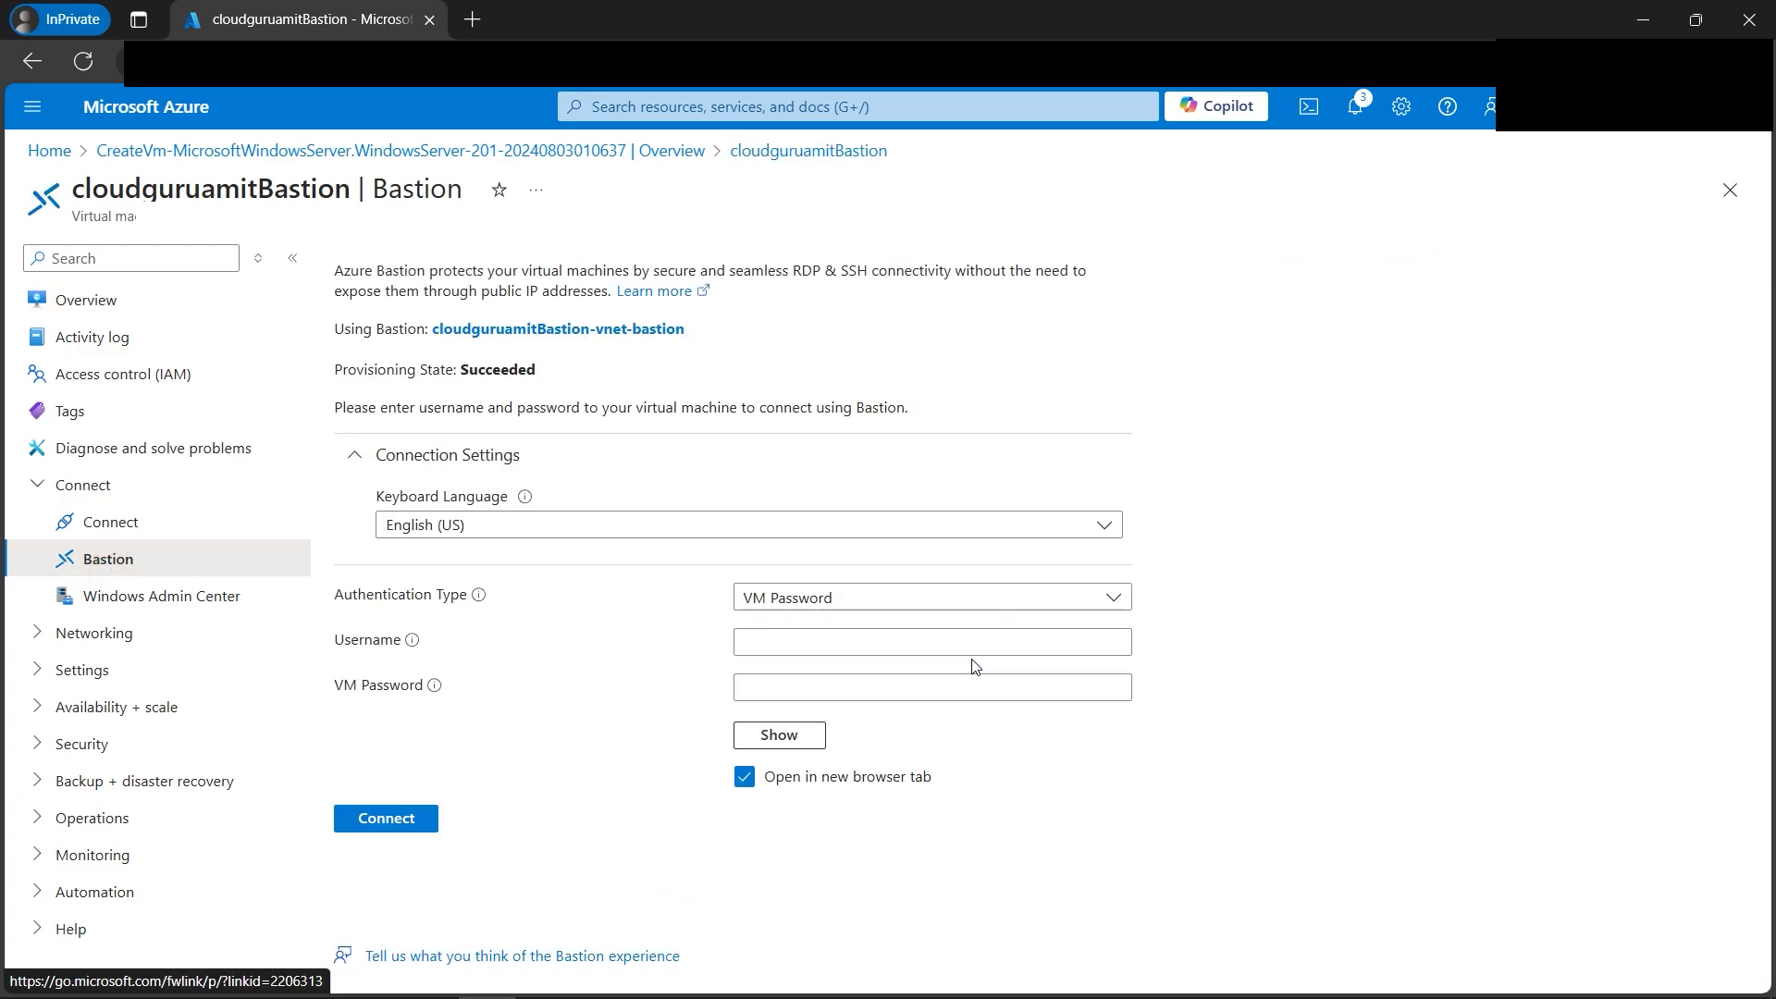
Enter the VM's admin username and password and connect through Bastion.
left_click(925, 644)
type("amit")
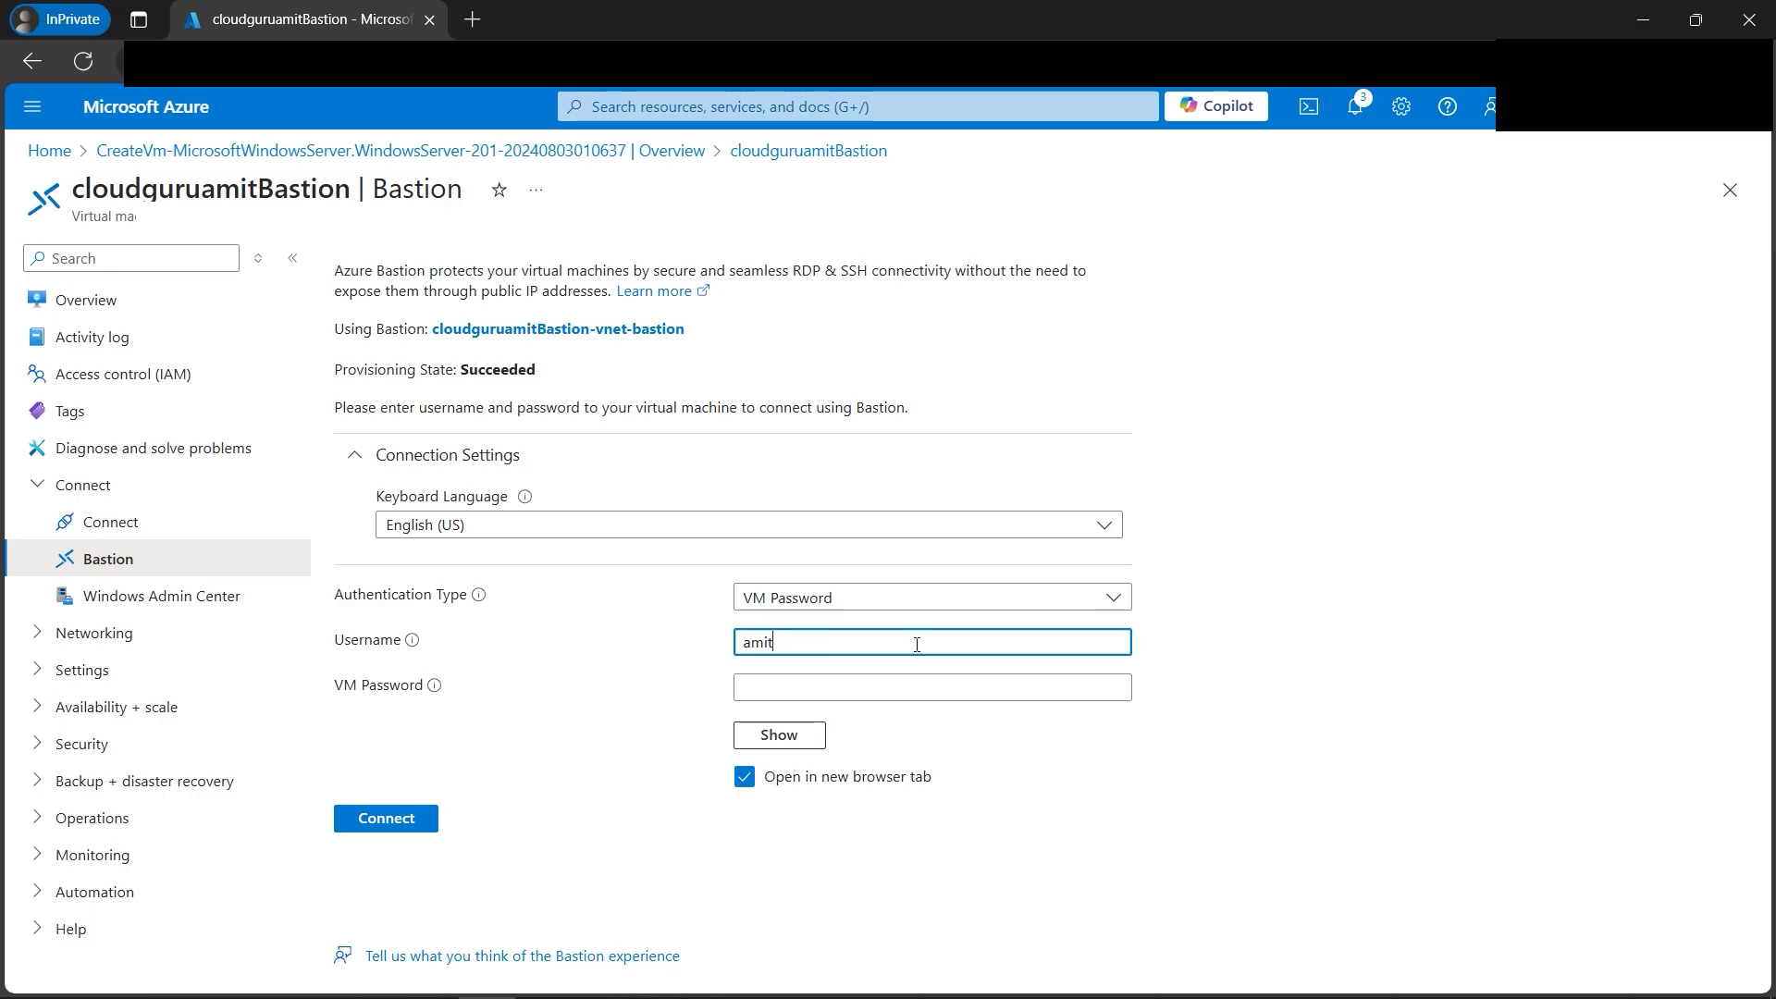
key("Tab")
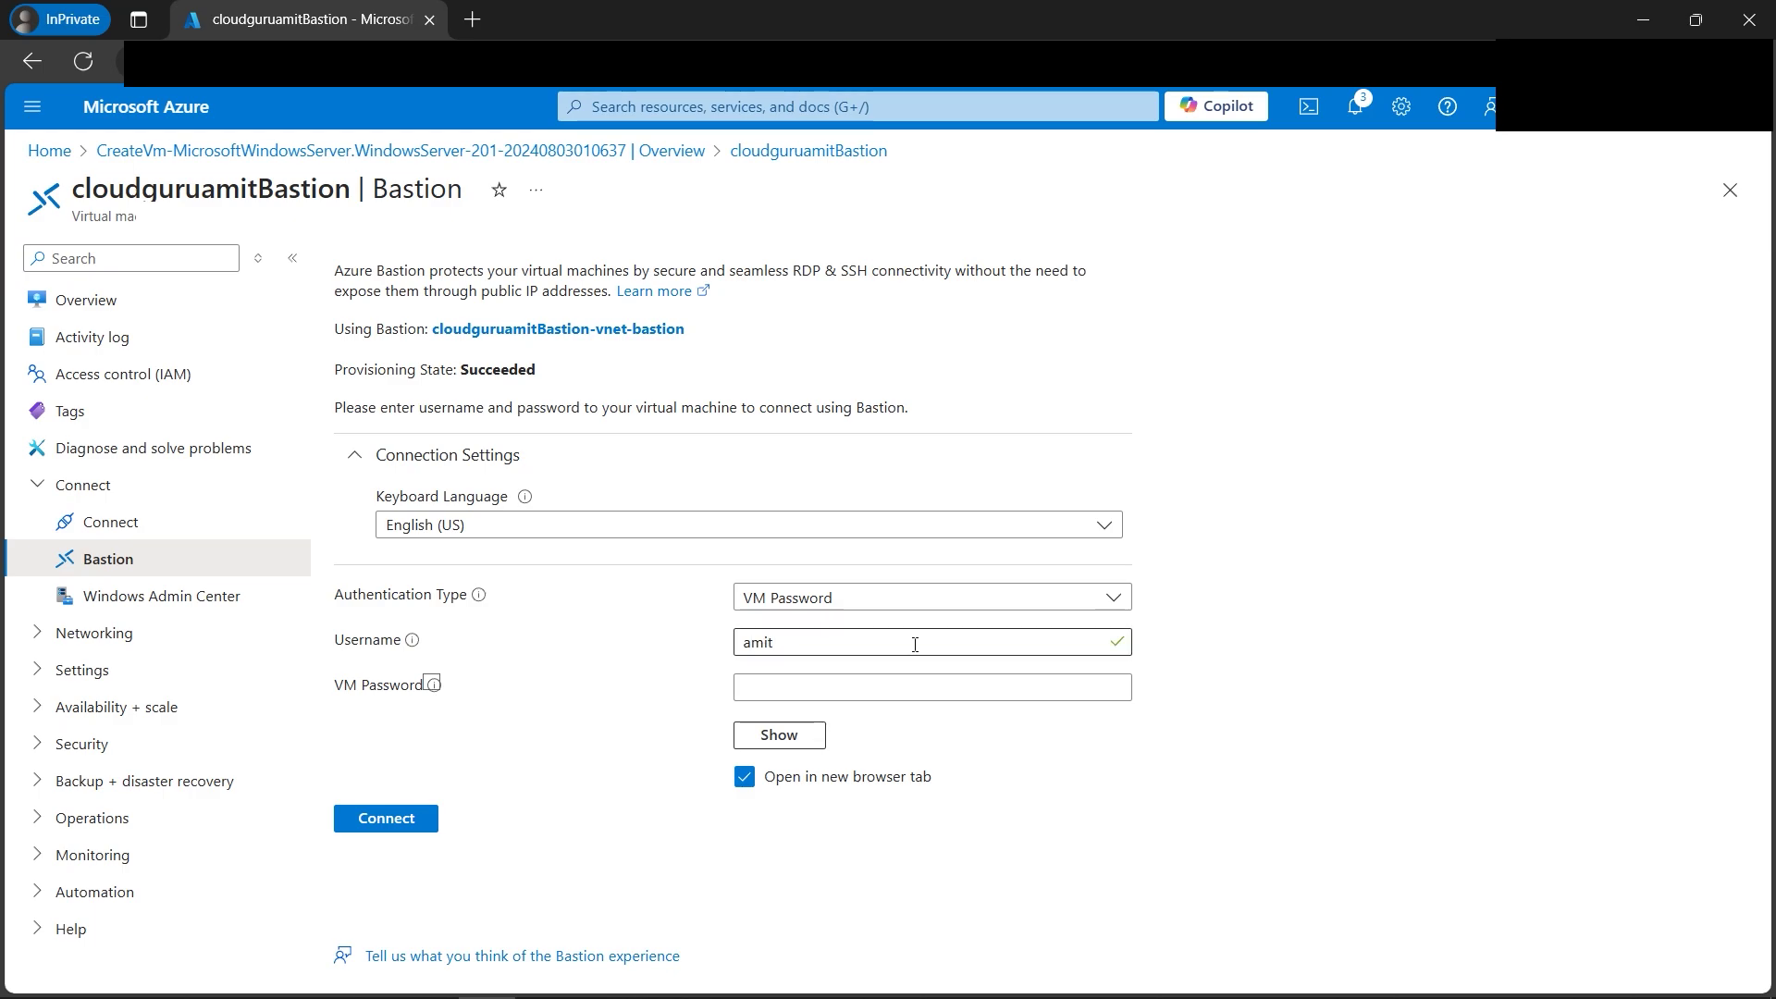
key("Tab")
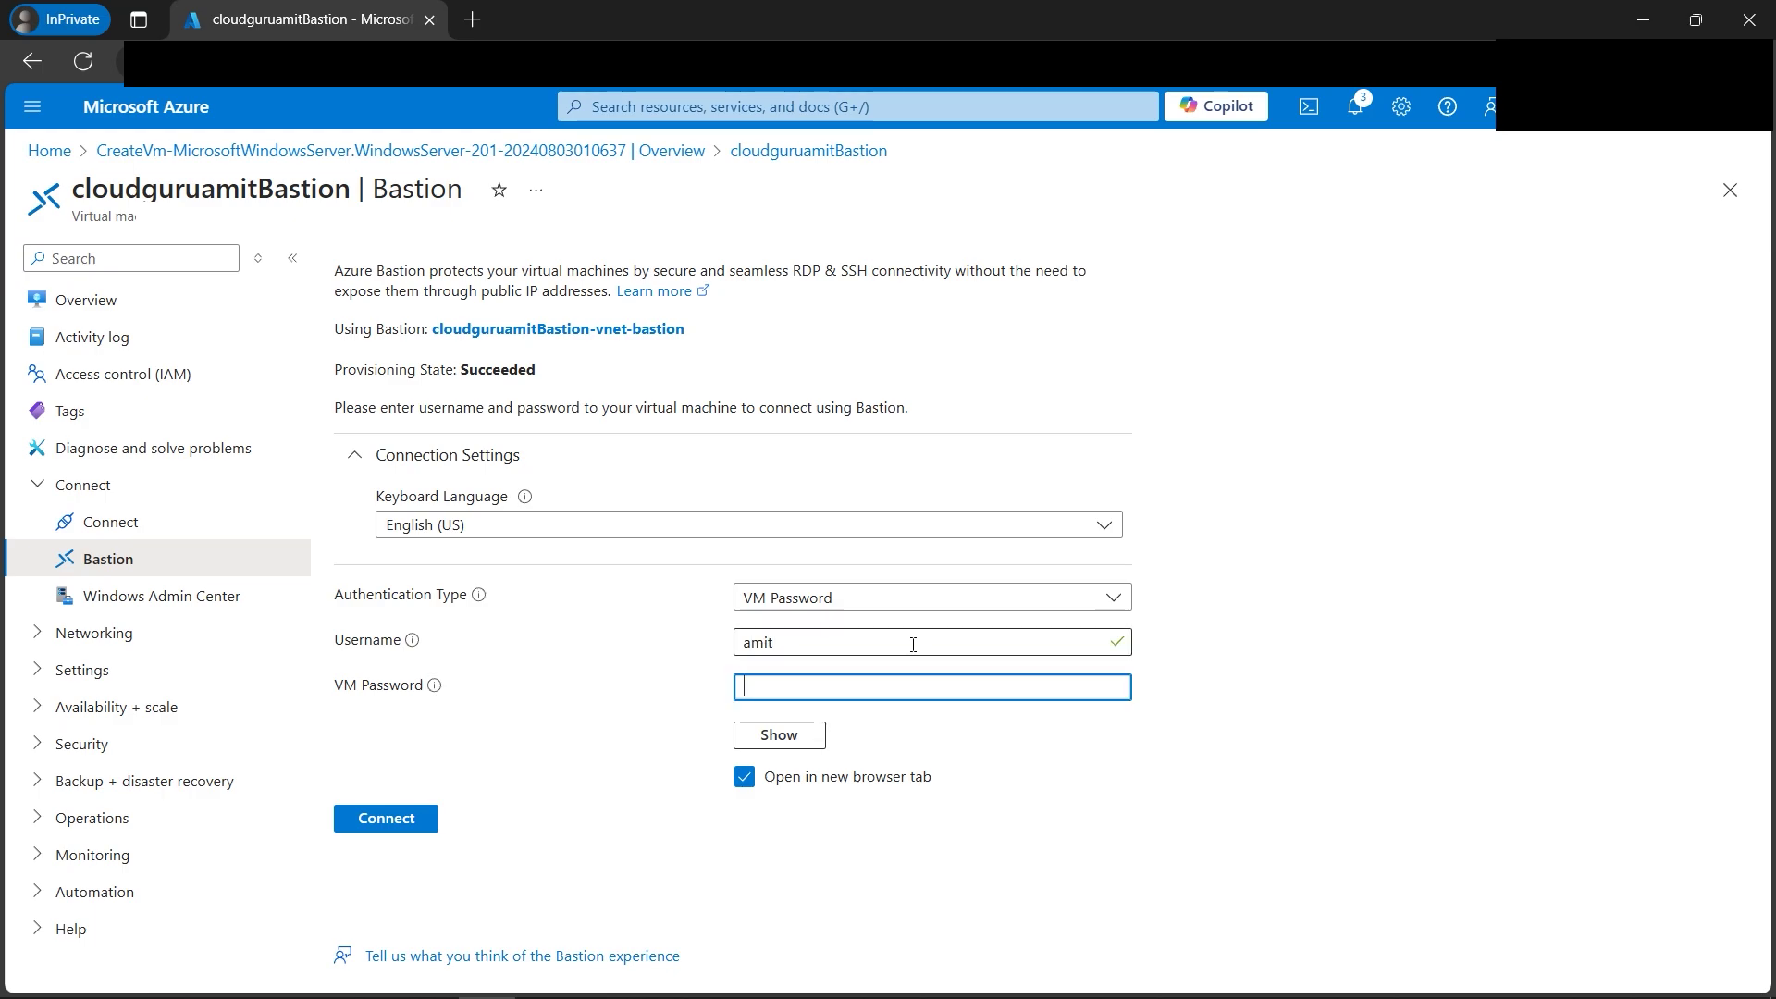
type("••")
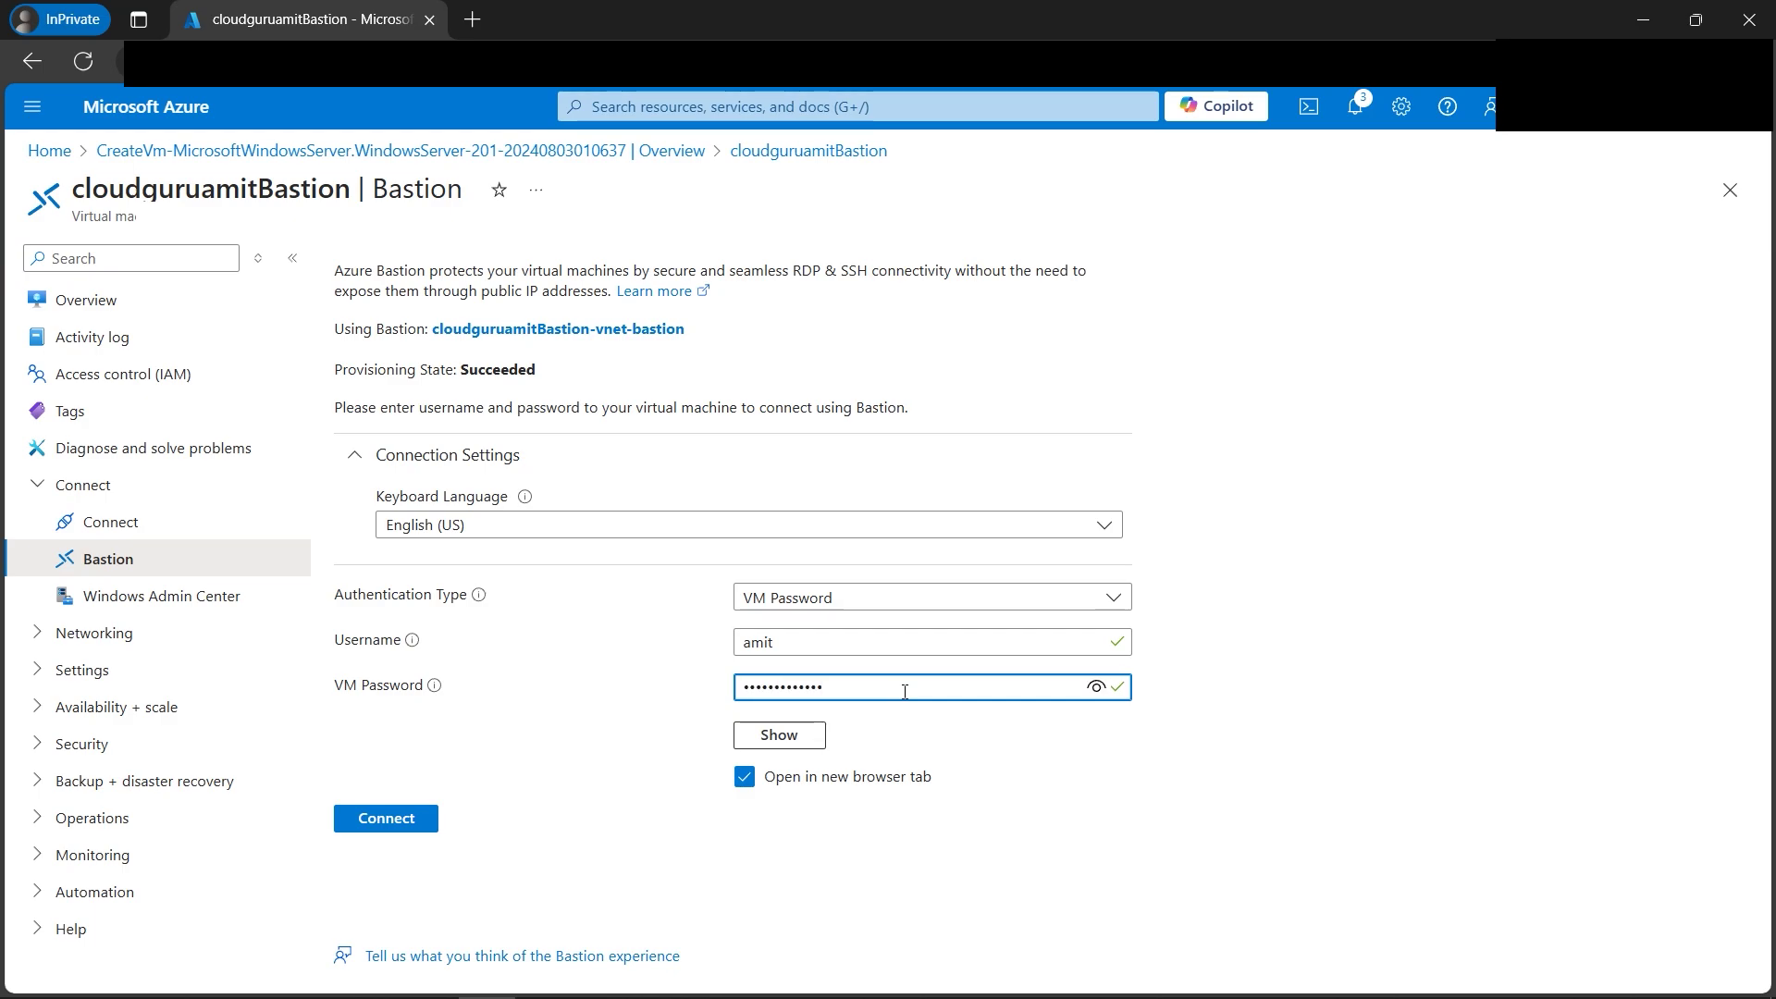
left_click(413, 819)
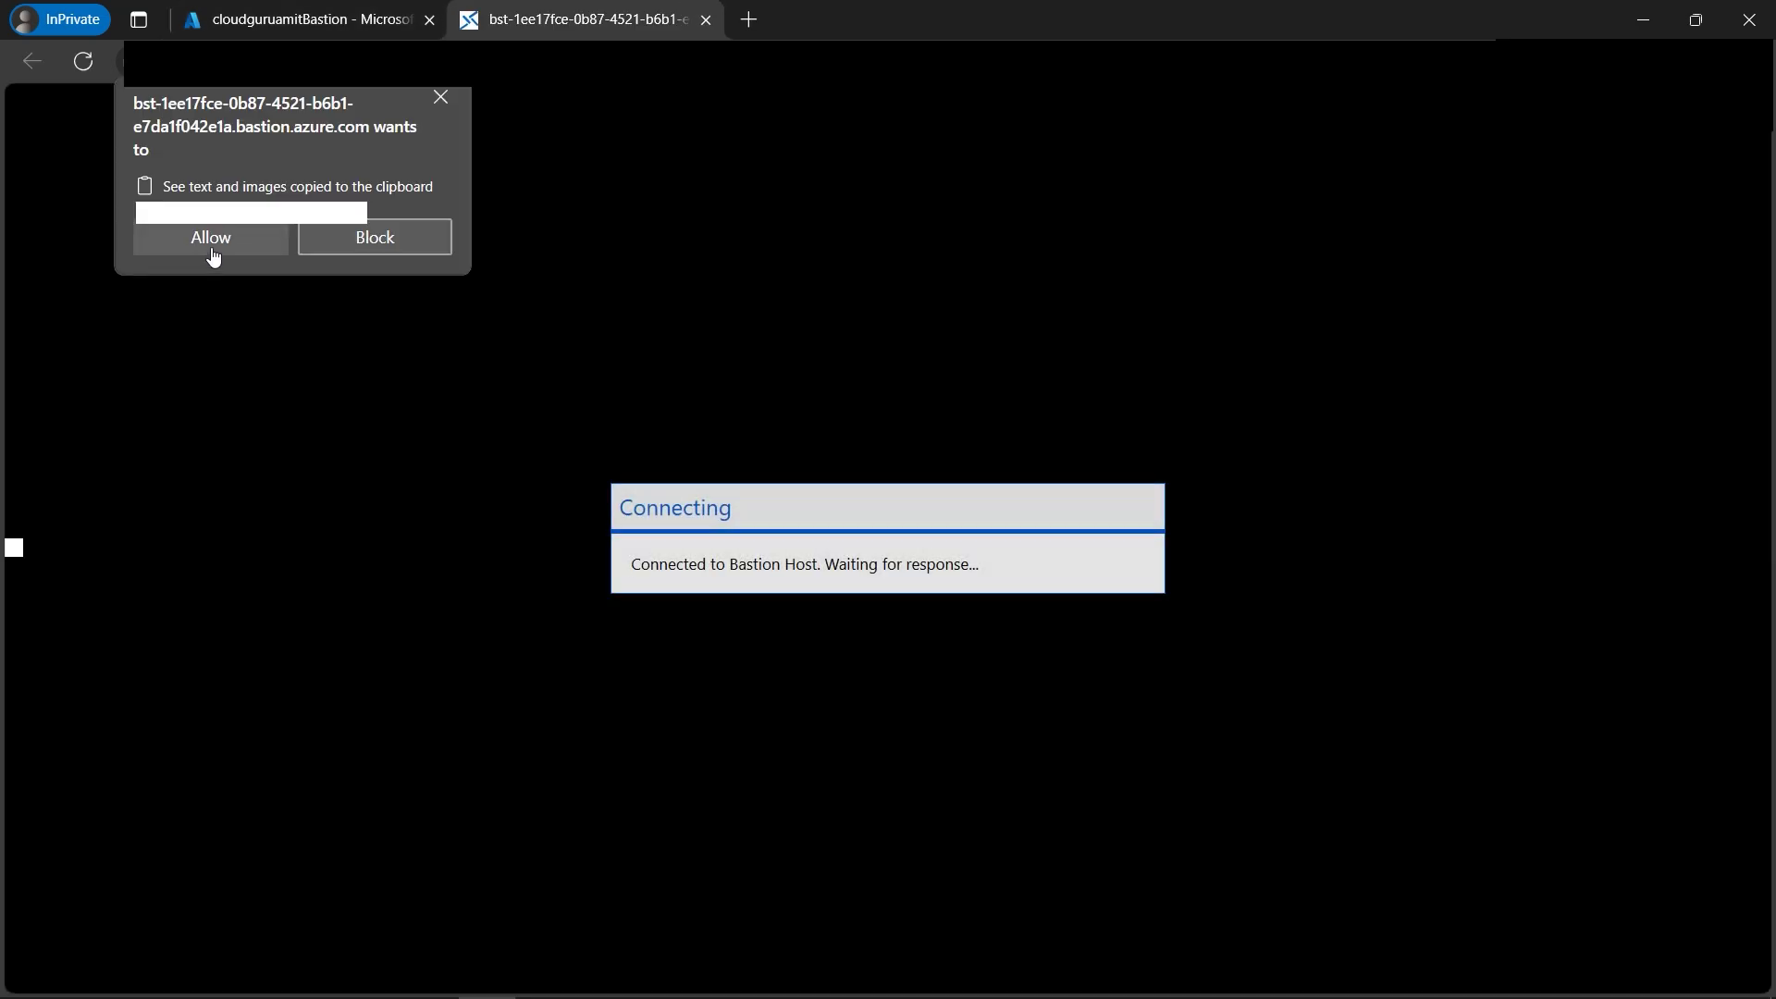
Allow clipboard access and network discovery in the Bastion RDP session, then reopen the architecture diagram.
left_click(210, 243)
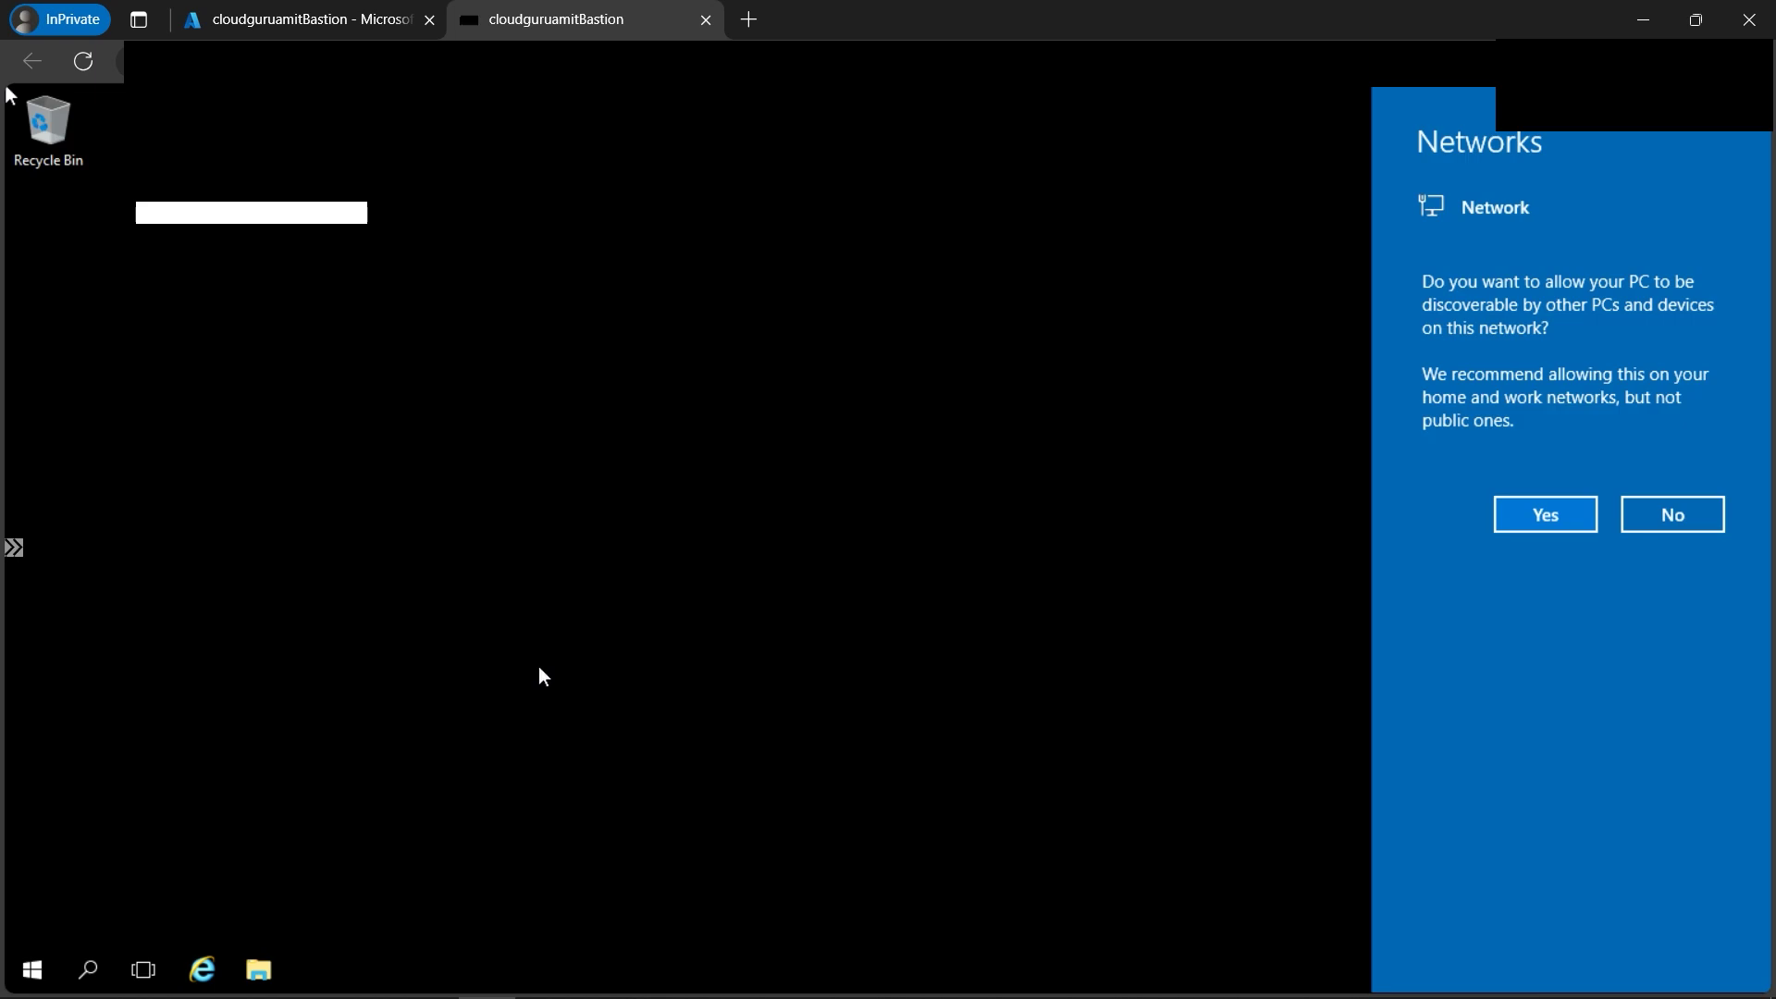
left_click(1543, 515)
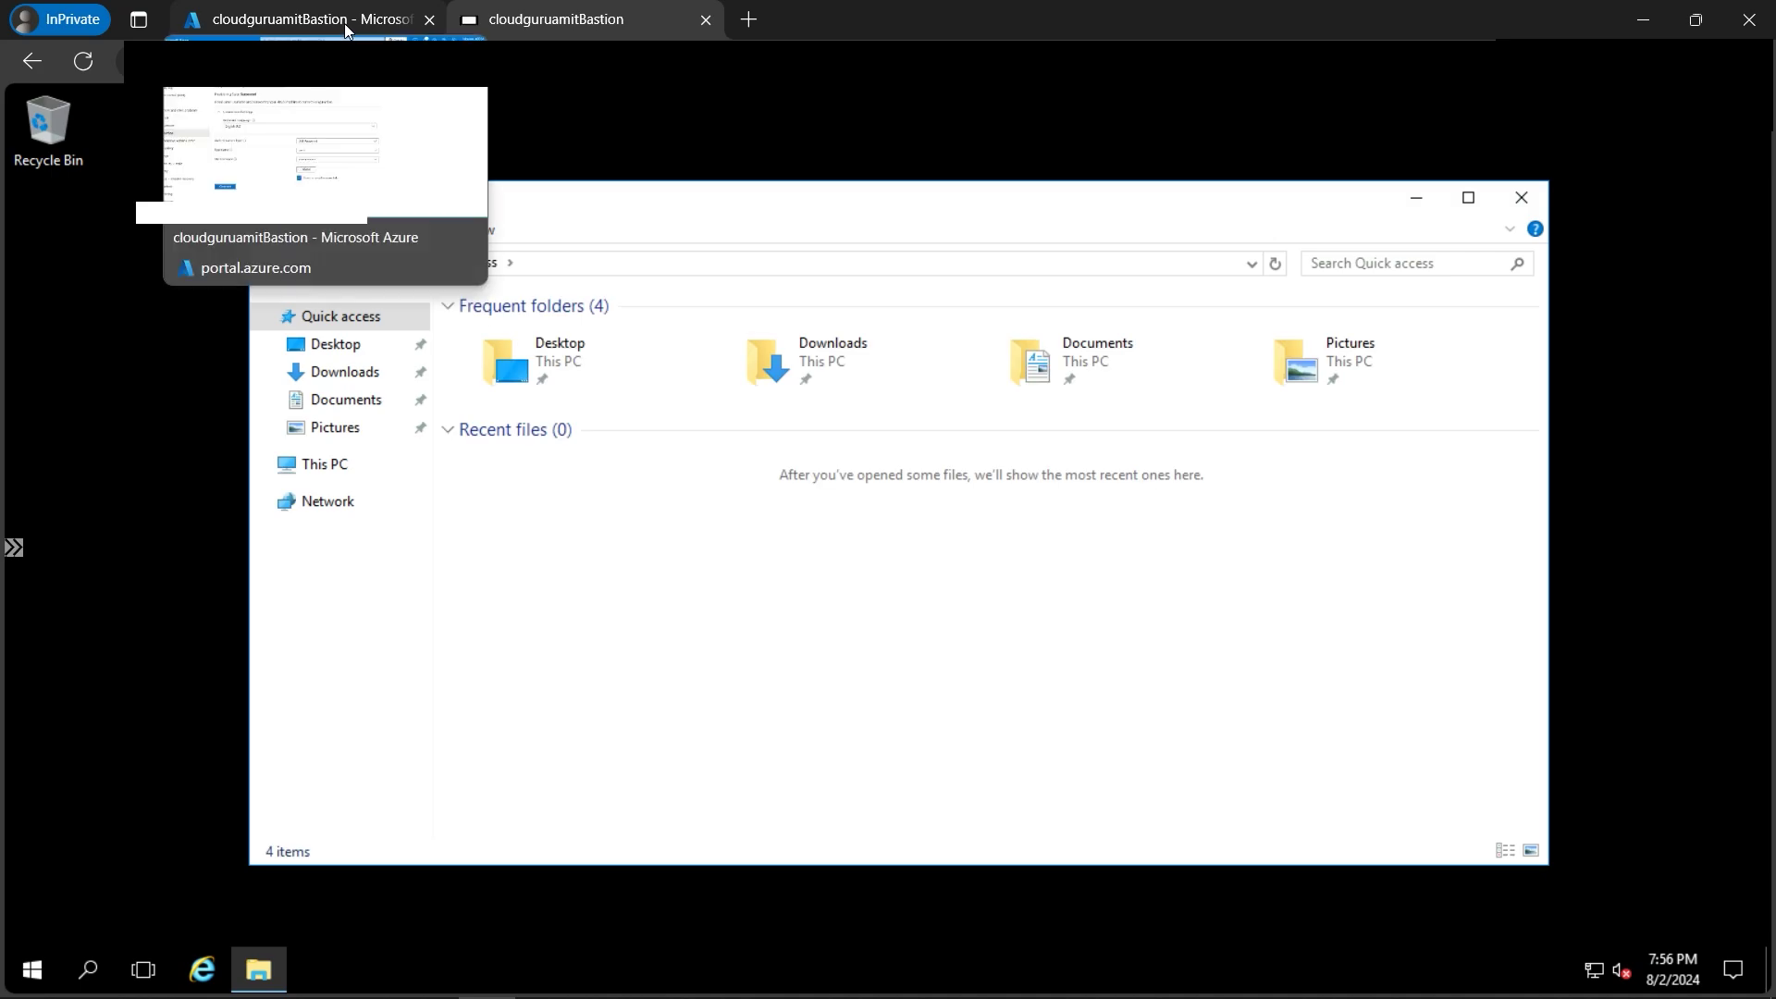
left_click(344, 24)
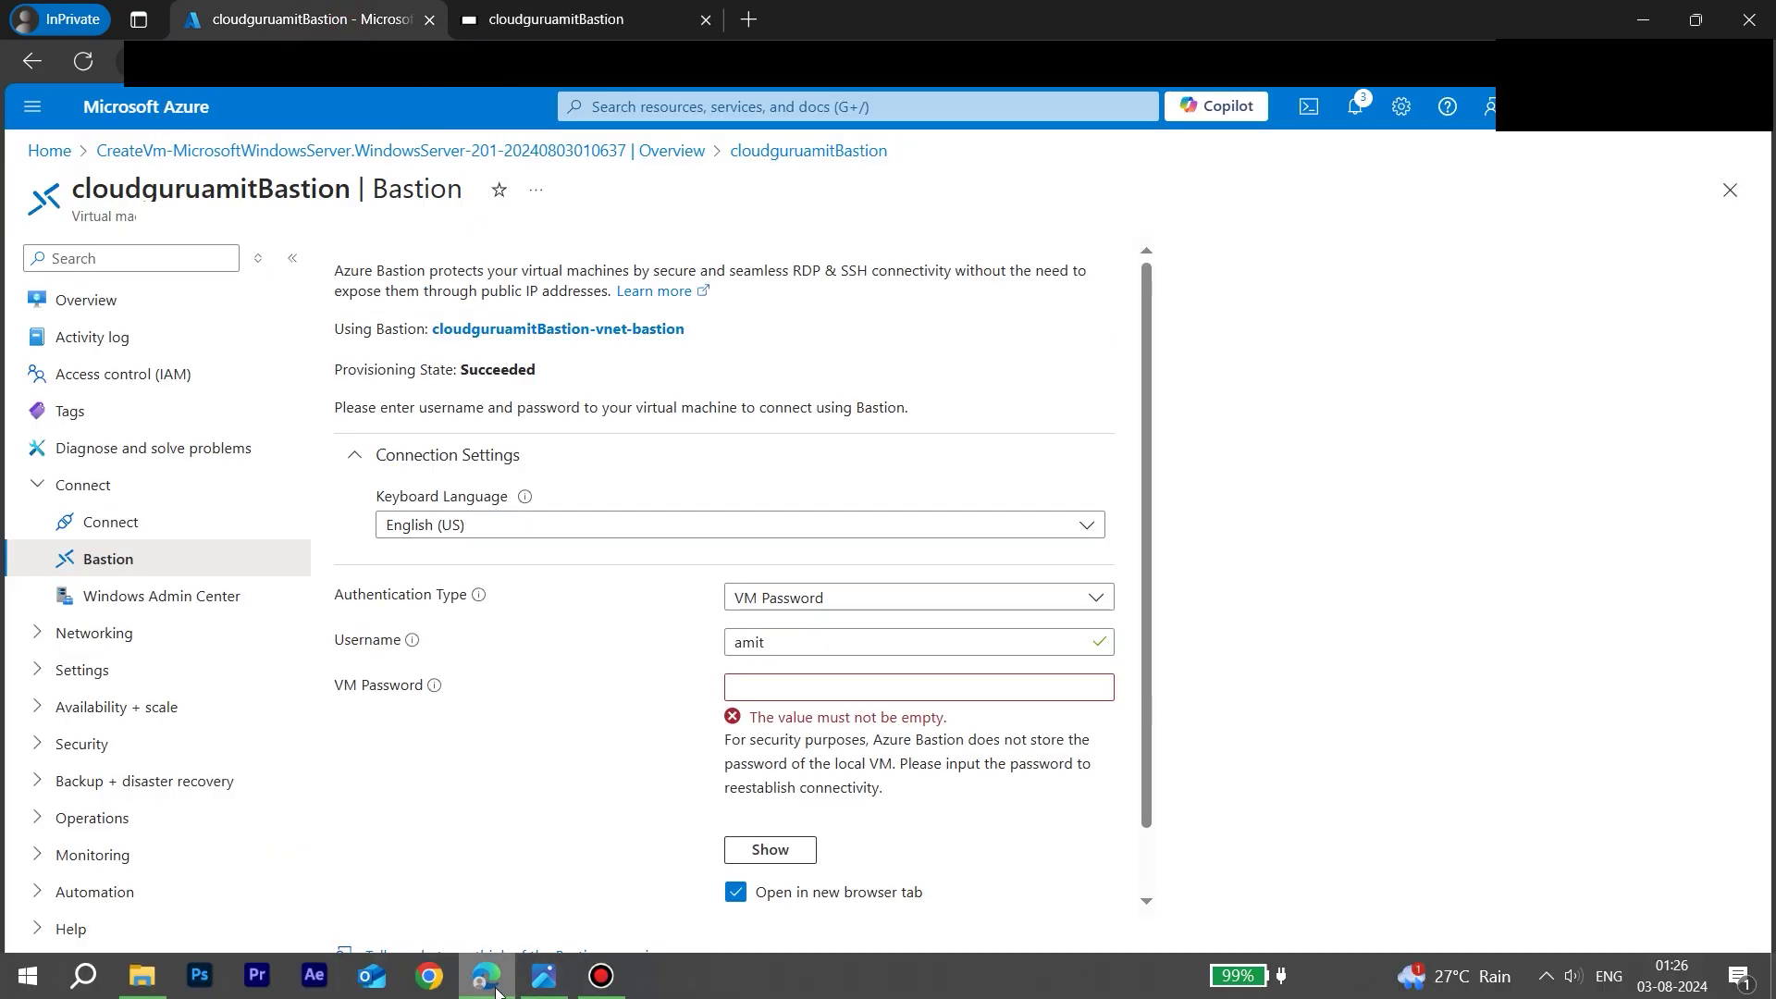
left_click(544, 976)
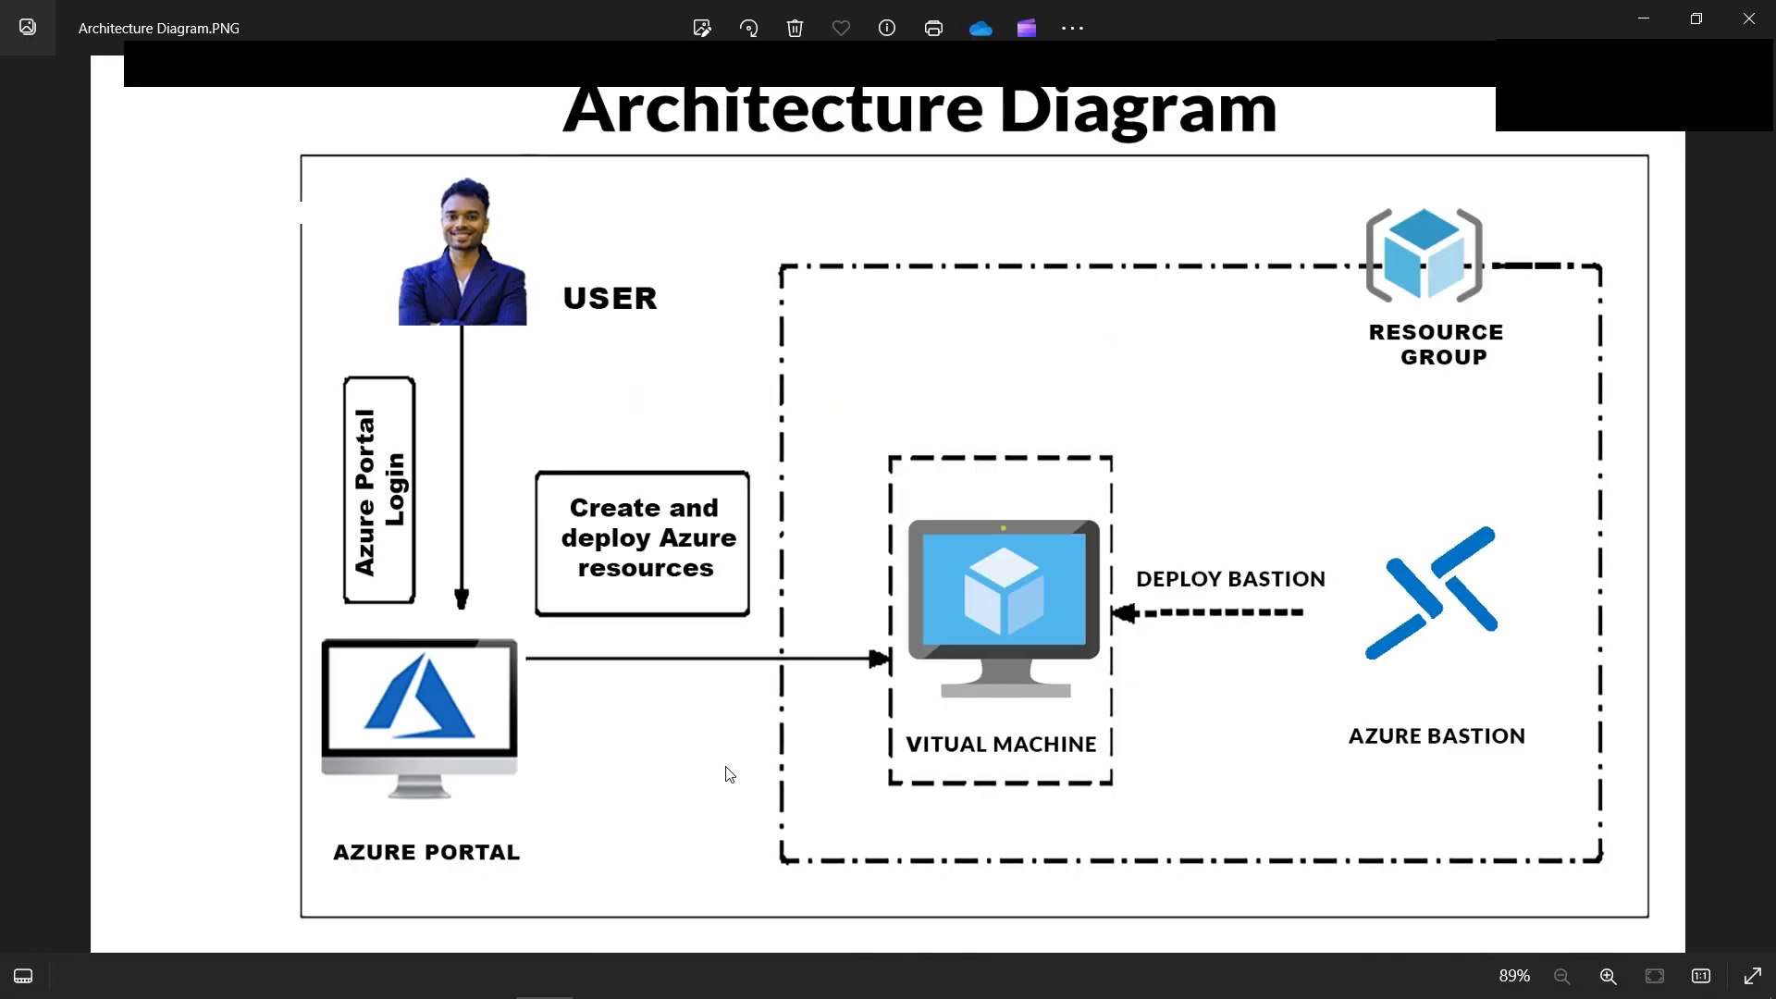